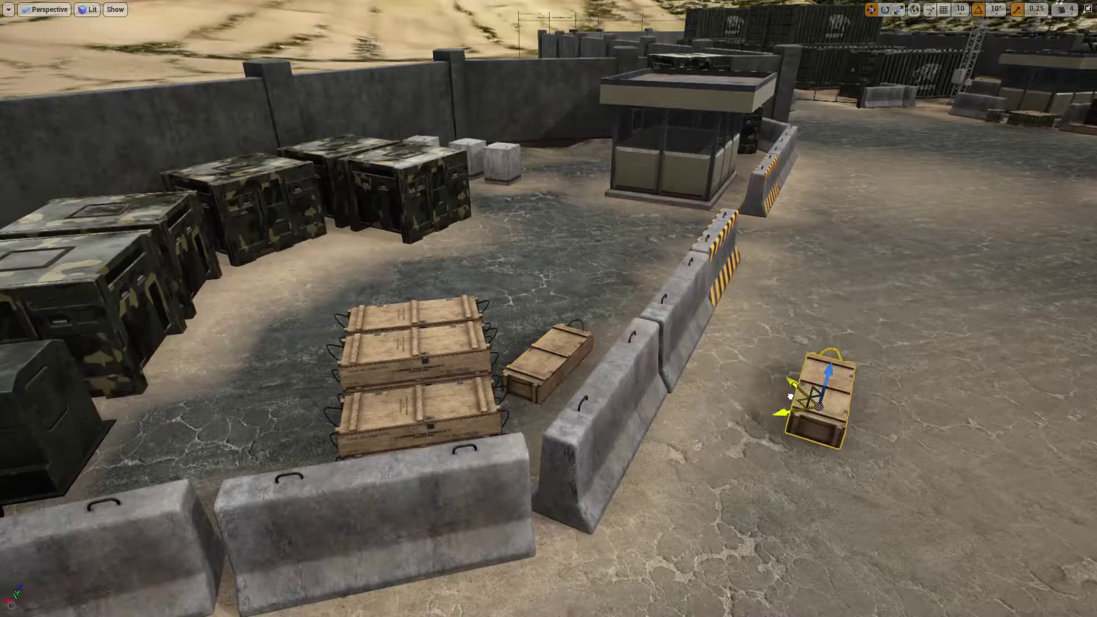
Lower the wooden crate onto the ground using its Z gizmo
right_click_drag(549, 309, 651, 309)
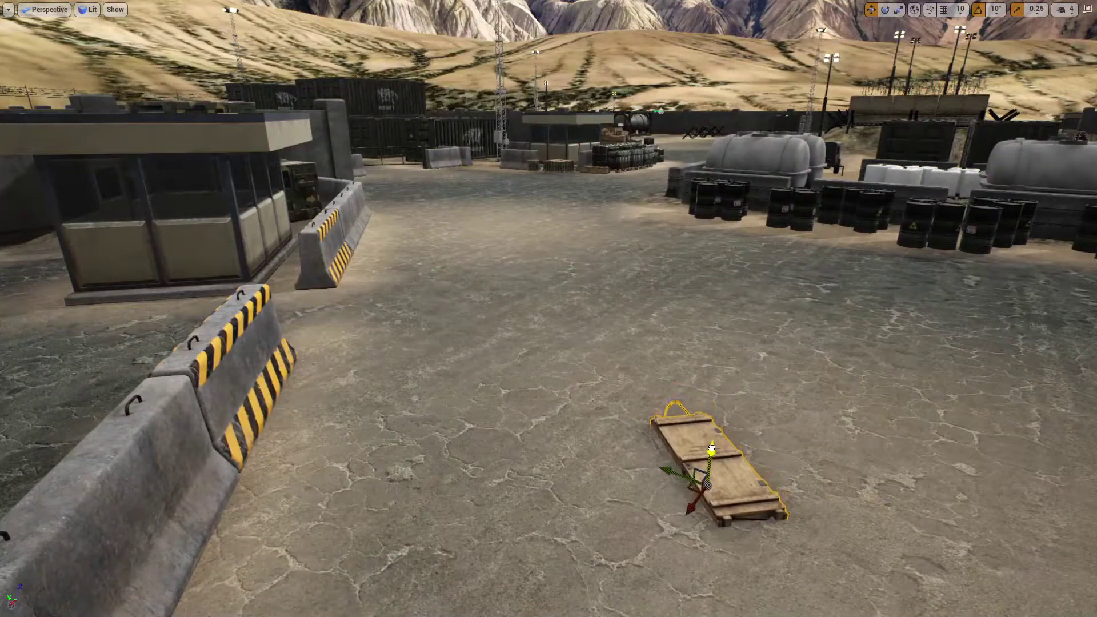
left_click_drag(712, 449, 710, 458)
scroll(692, 508, "up", 3)
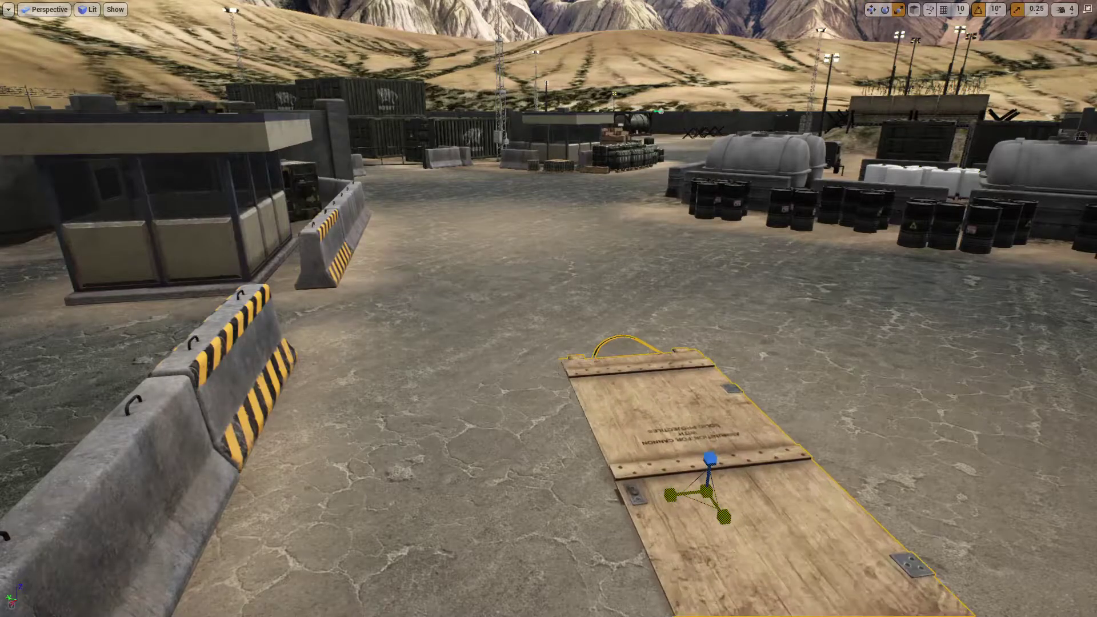
right_click_drag(692, 508, 515, 509)
scroll(475, 264, "down", 5)
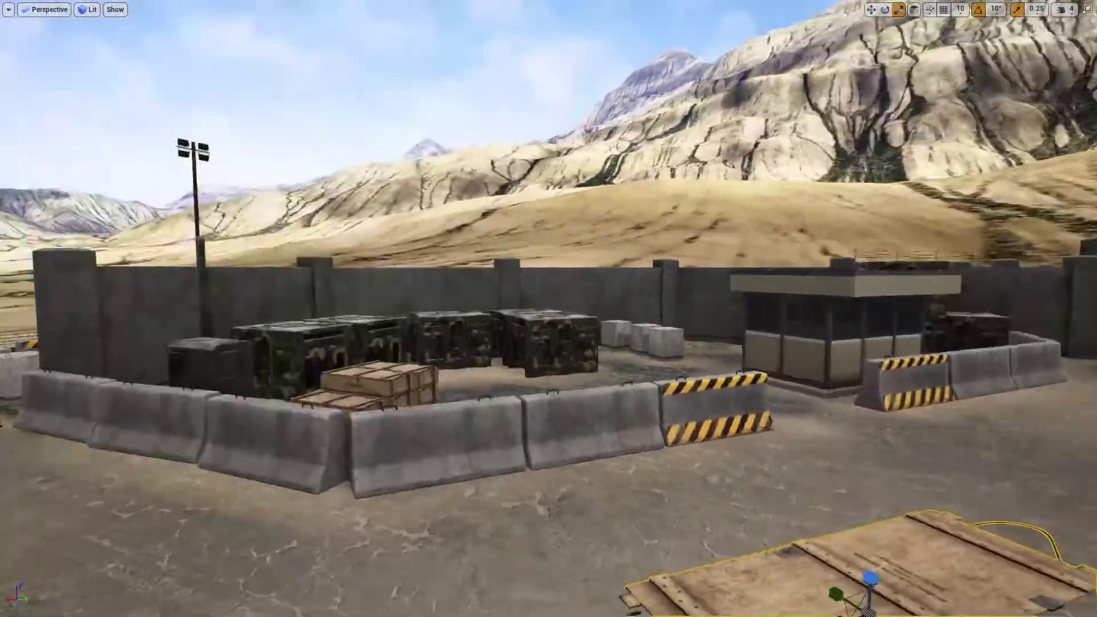
right_click_drag(475, 265, 428, 275)
Duplicate a camo crate with Alt-drag and place the copy beside the wooden pallet
left_click(475, 273)
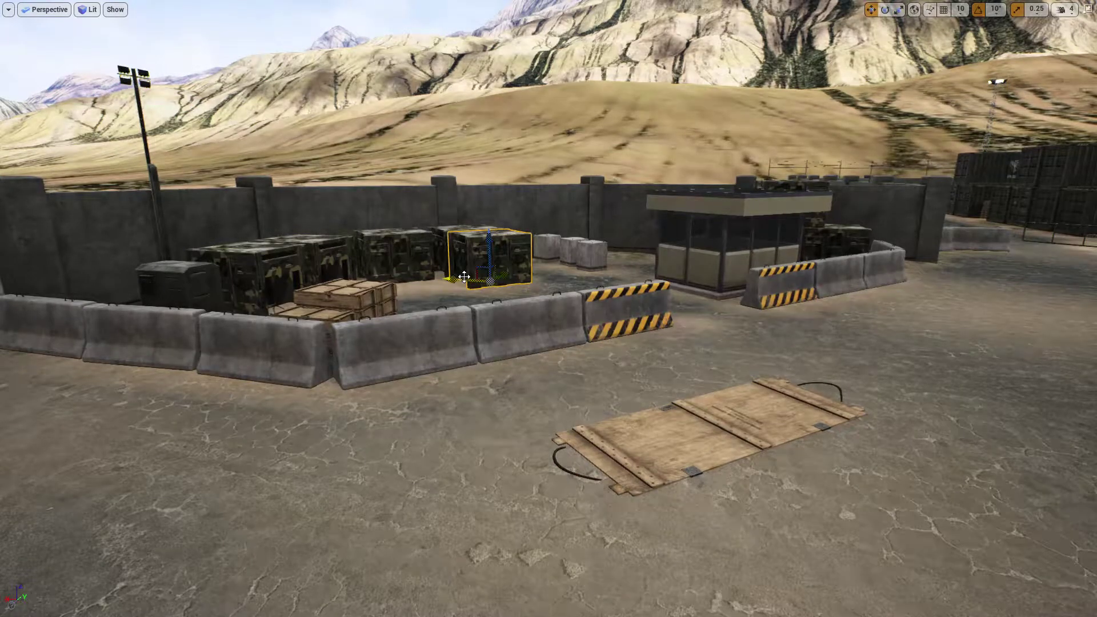
left_click_drag(467, 281, 455, 285, "alt")
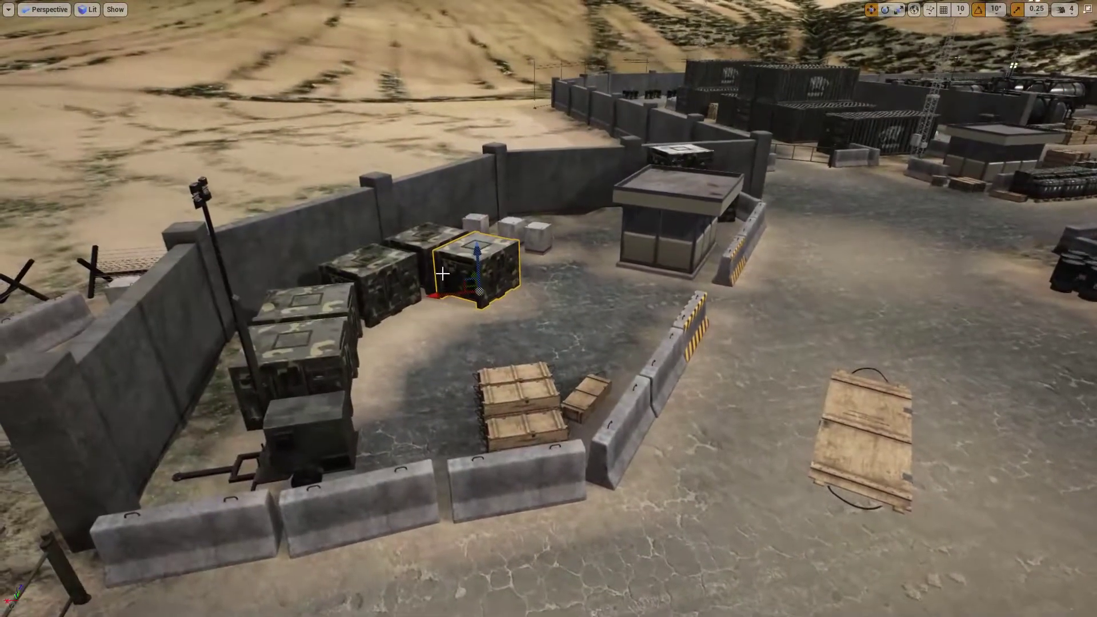
left_click_drag(455, 285, 954, 420, "alt")
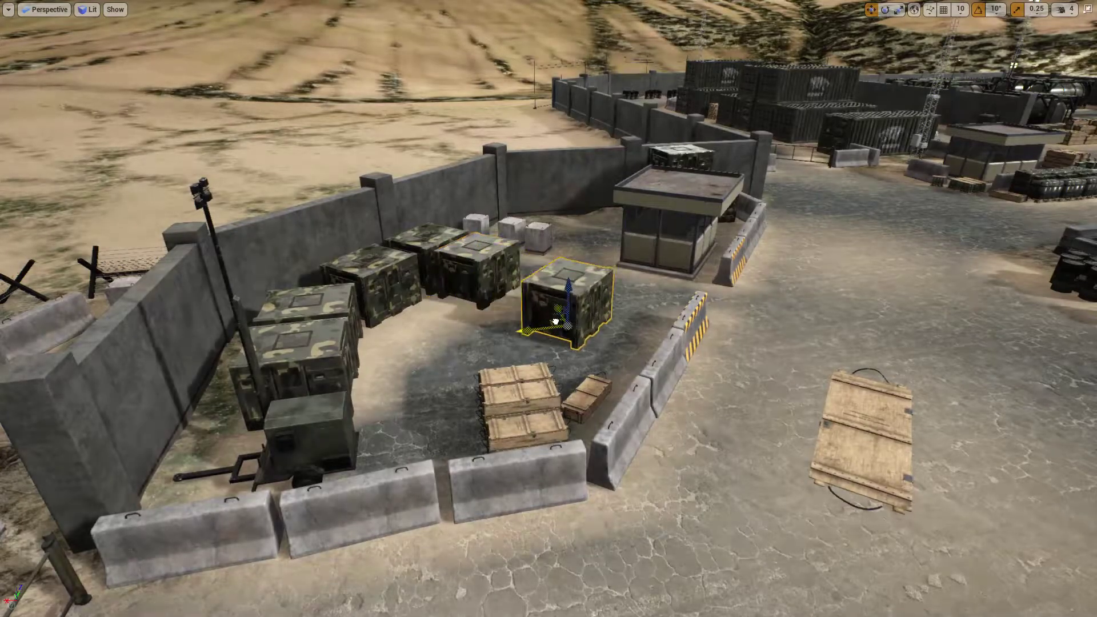
key("f")
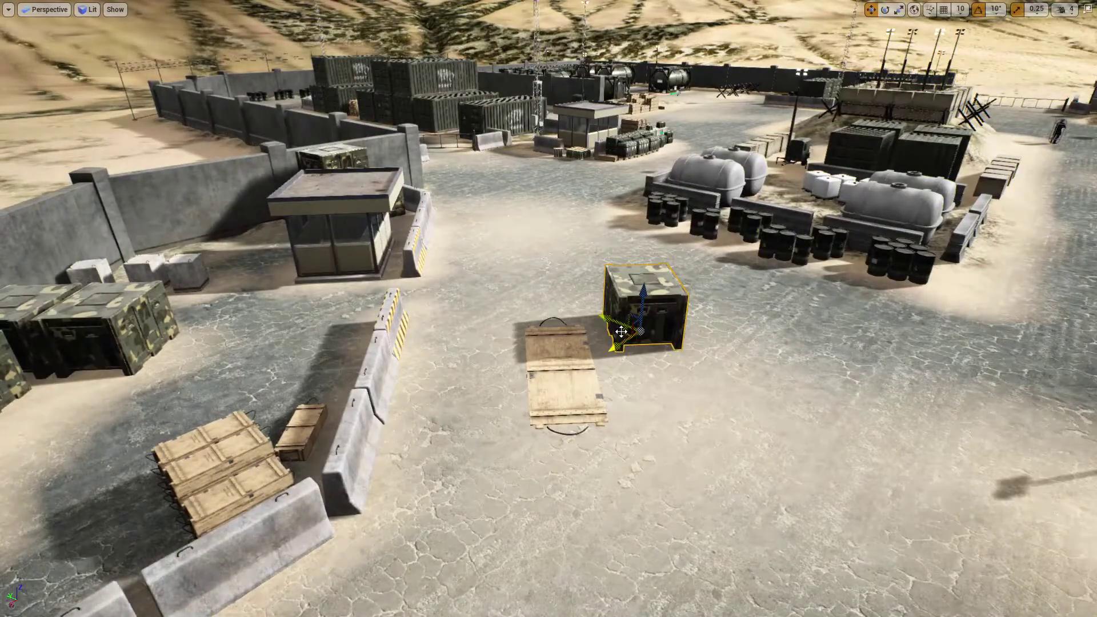
mouse_move(648, 300)
left_mouse_down()
mouse_move(582, 238)
mouse_move(582, 296)
left_mouse_up()
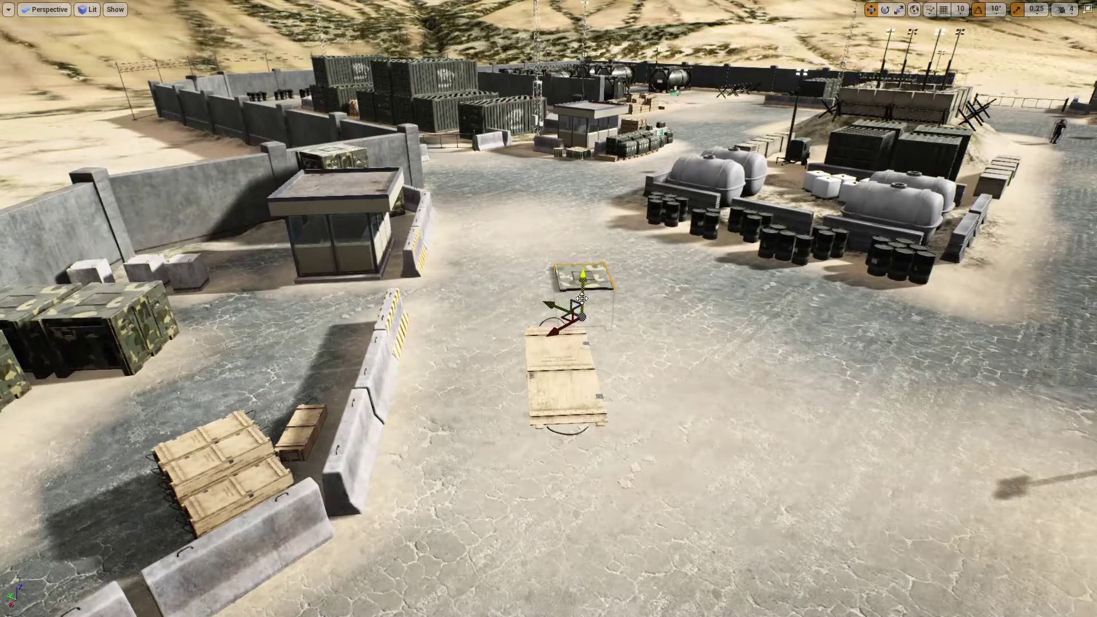
Scale the duplicated camo crate into a wide flat mat
key("r")
left_click_drag(582, 317, 617, 292)
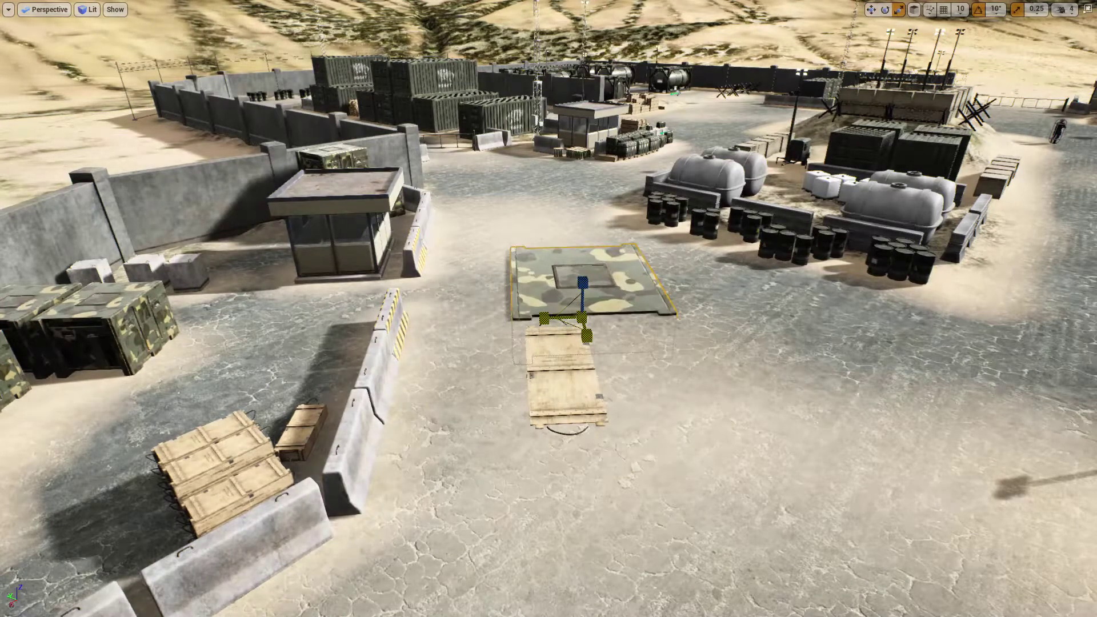
right_click_drag(548, 334, 548, 333)
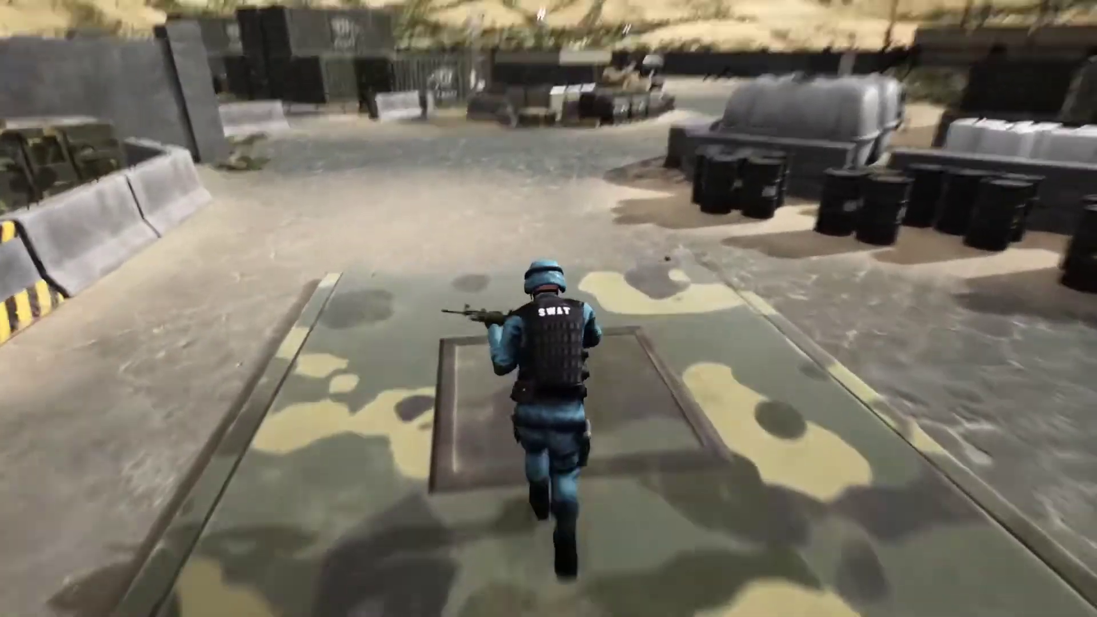
Stop the play session and return to the normal editor layout
key("Escape")
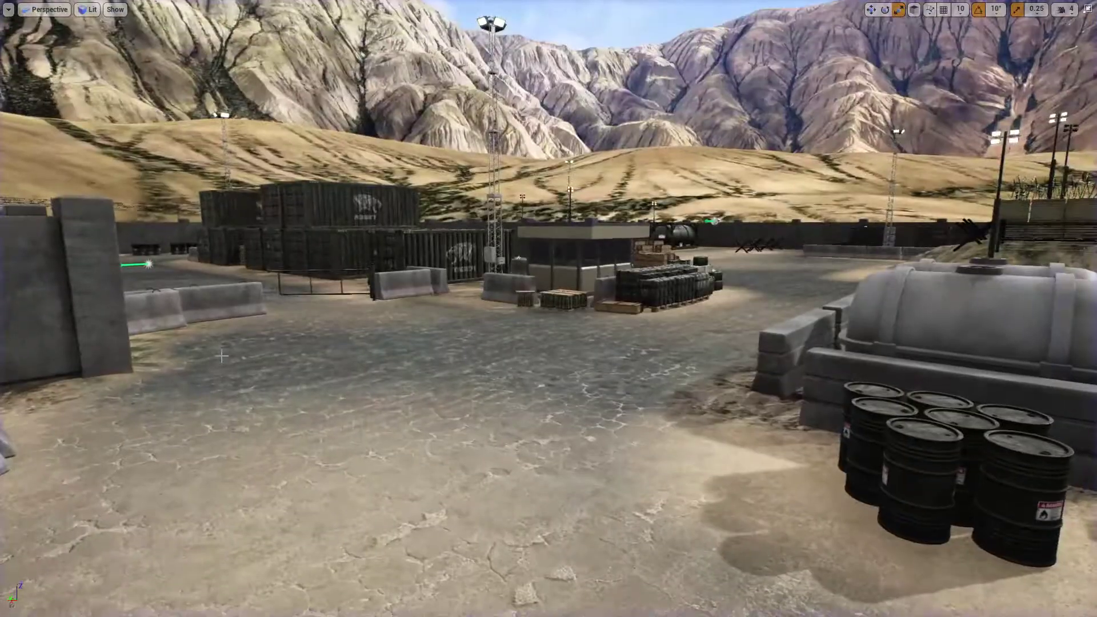
key("F11")
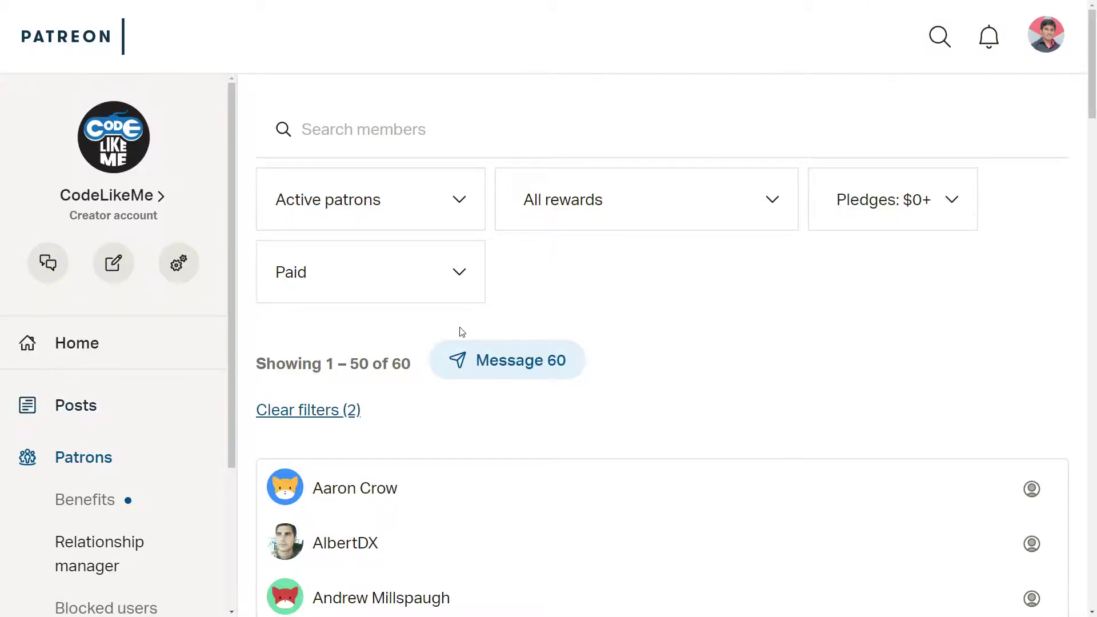
scroll(458, 331, "down", 2)
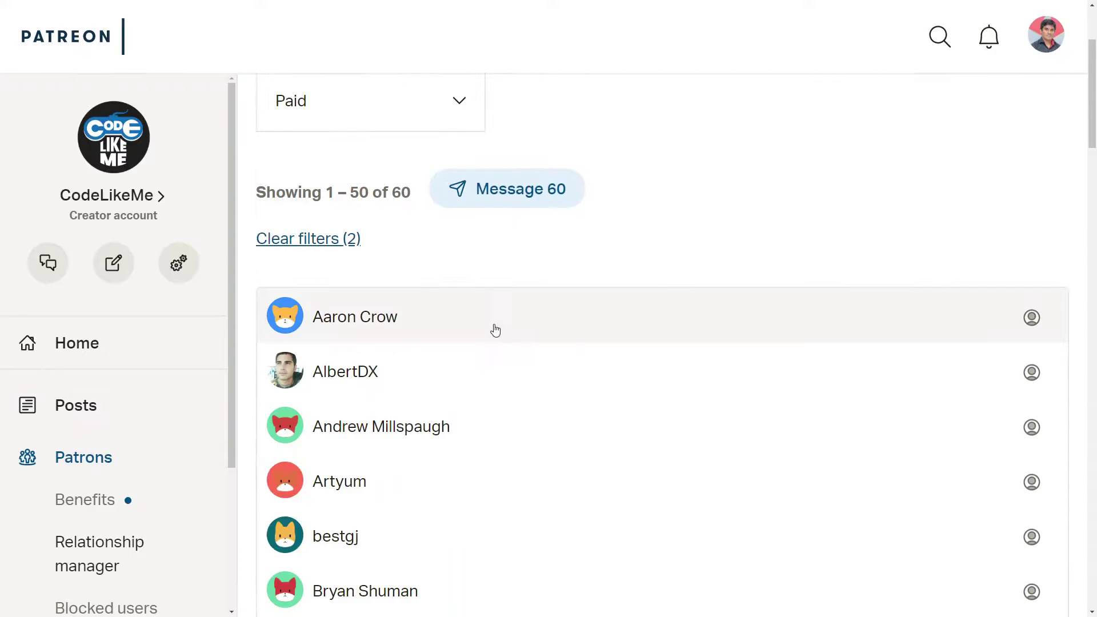
scroll(494, 328, "down", 2)
scroll(546, 346, "down", 4)
scroll(549, 347, "down", 3)
scroll(540, 355, "down", 4)
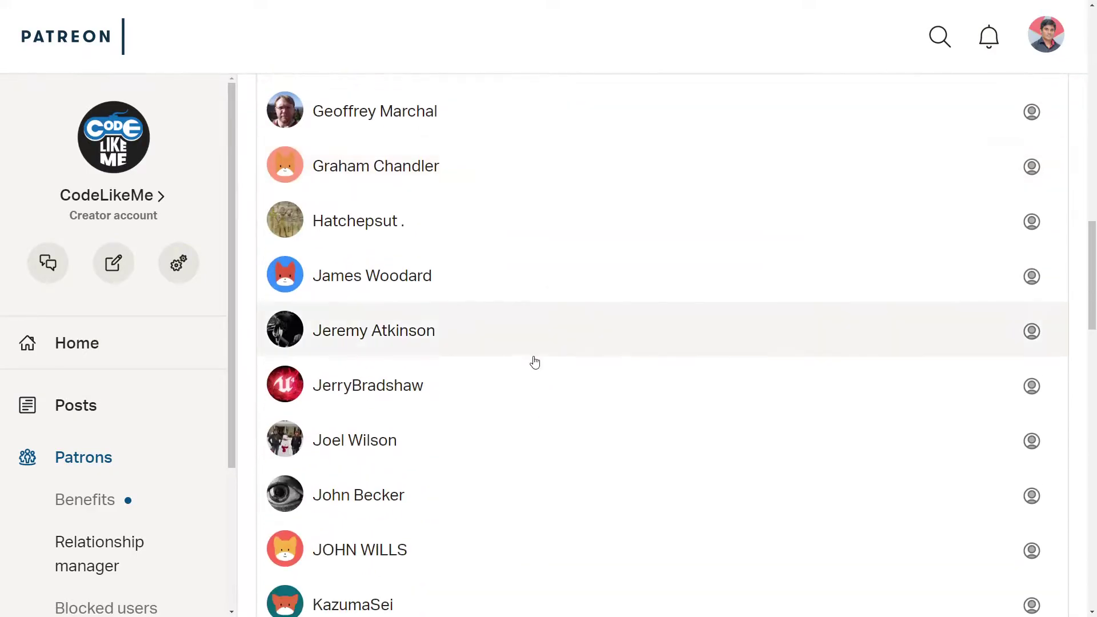
scroll(535, 363, "down", 5)
scroll(534, 363, "down", 3)
scroll(534, 362, "down", 4)
scroll(523, 373, "down", 4)
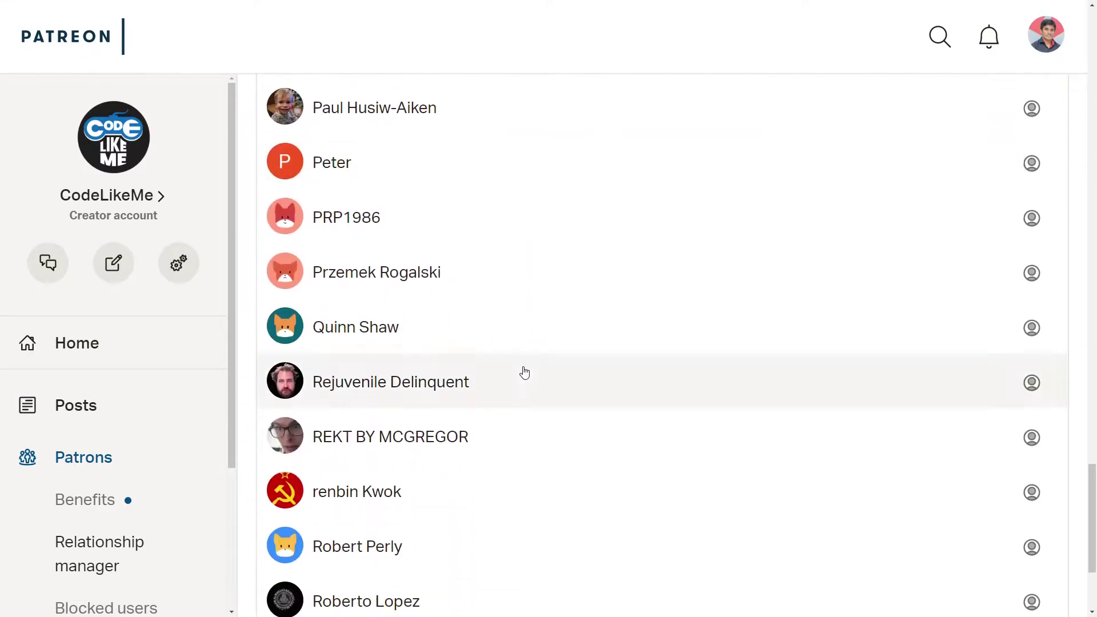
scroll(524, 373, "down", 3)
Go to page 2 of the paid patrons list
left_click(686, 532)
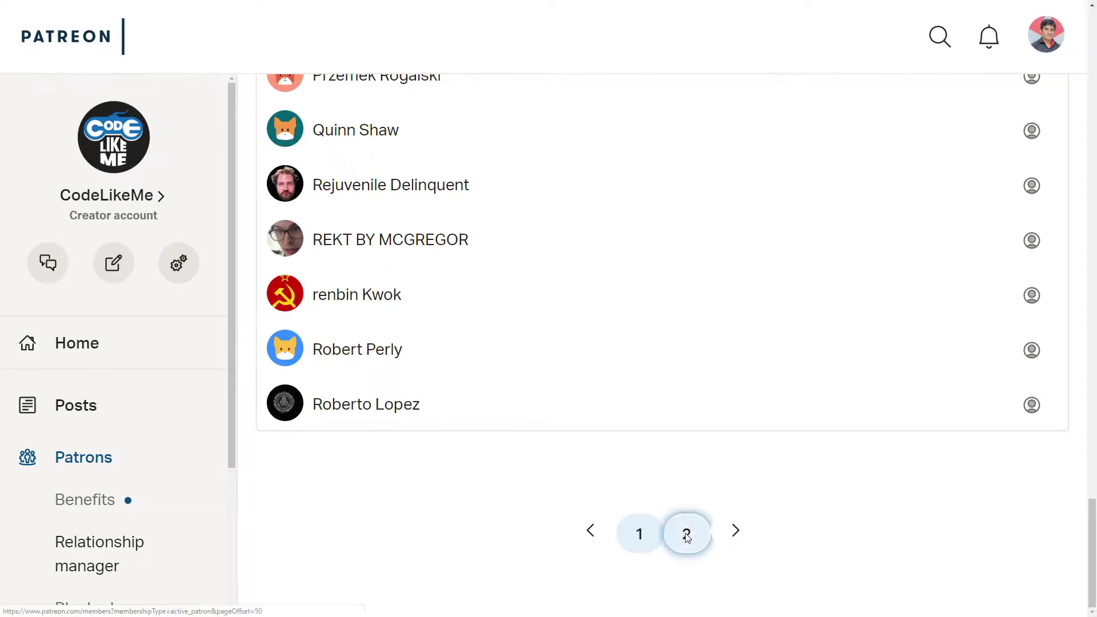
scroll(653, 455, "down", 3)
scroll(654, 455, "down", 3)
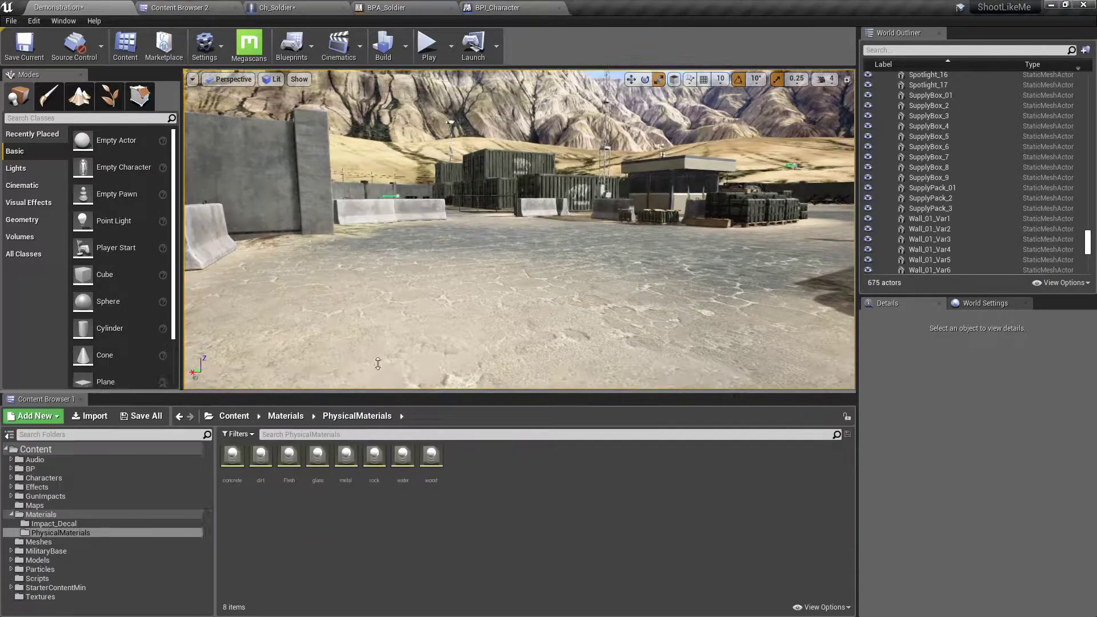
Drag the splitter up so the Content Browser shows the physical materials larger
left_click_drag(389, 472, 352, 339)
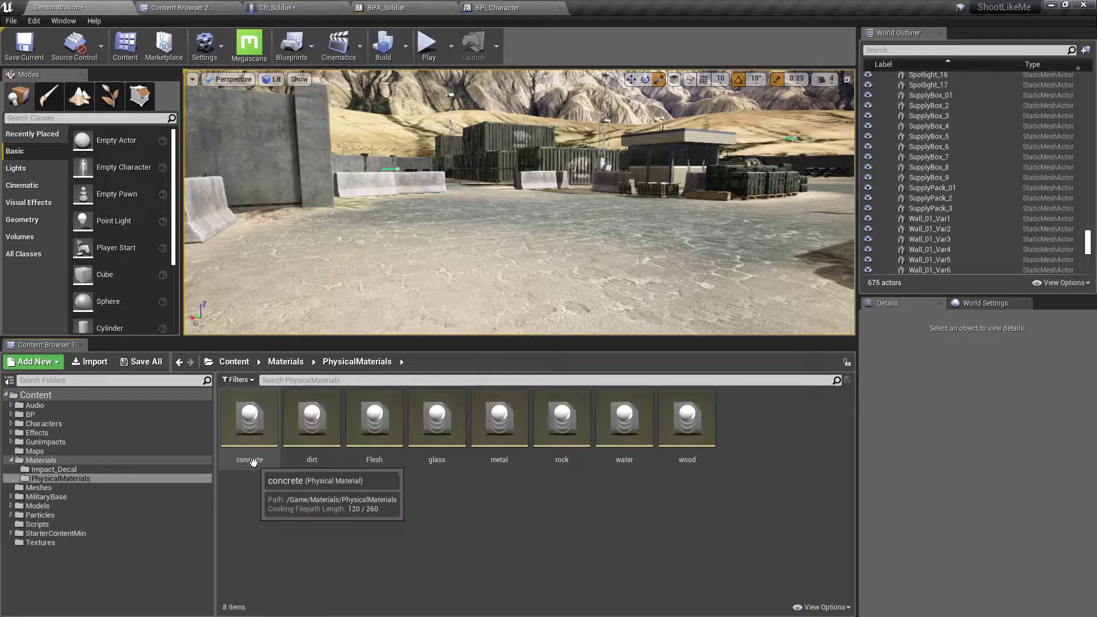
double_click(245, 459)
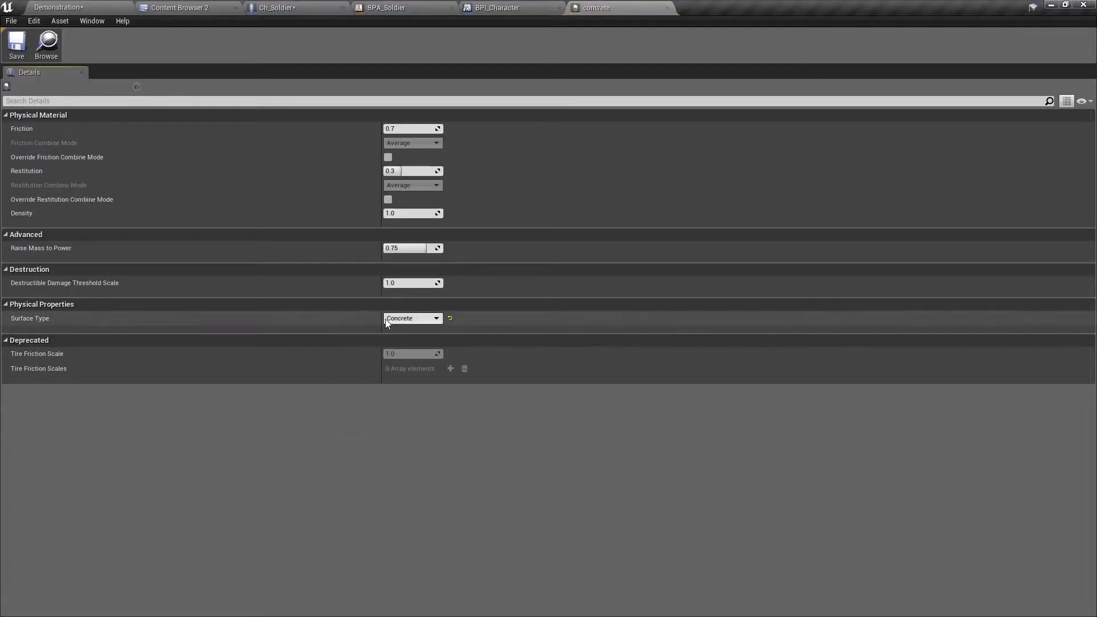
left_click(403, 319)
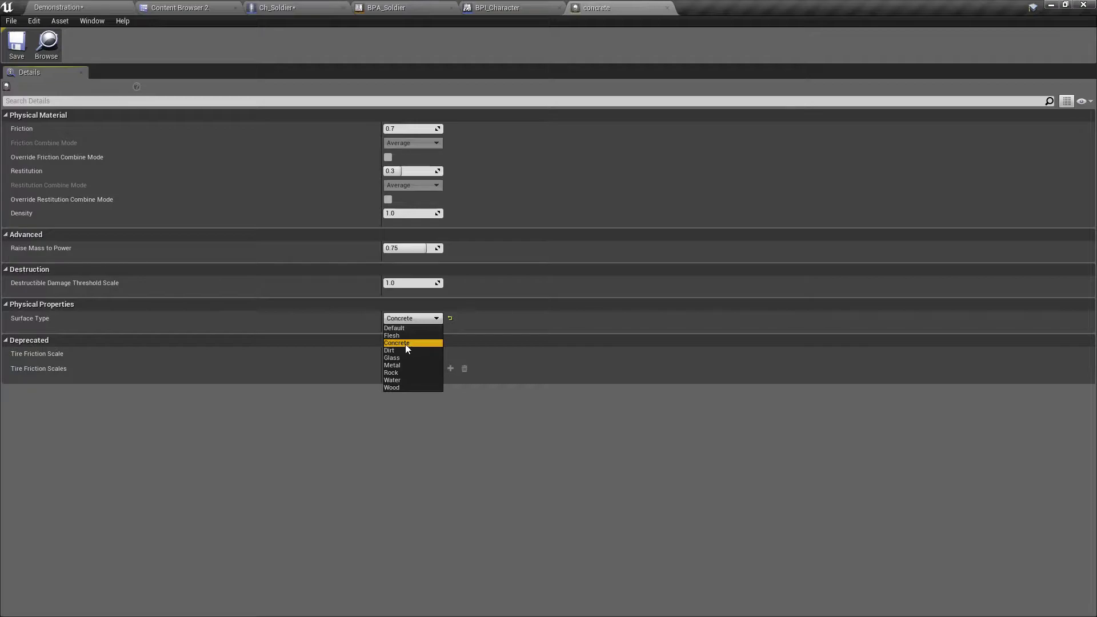
left_click(666, 7)
left_click(202, 7)
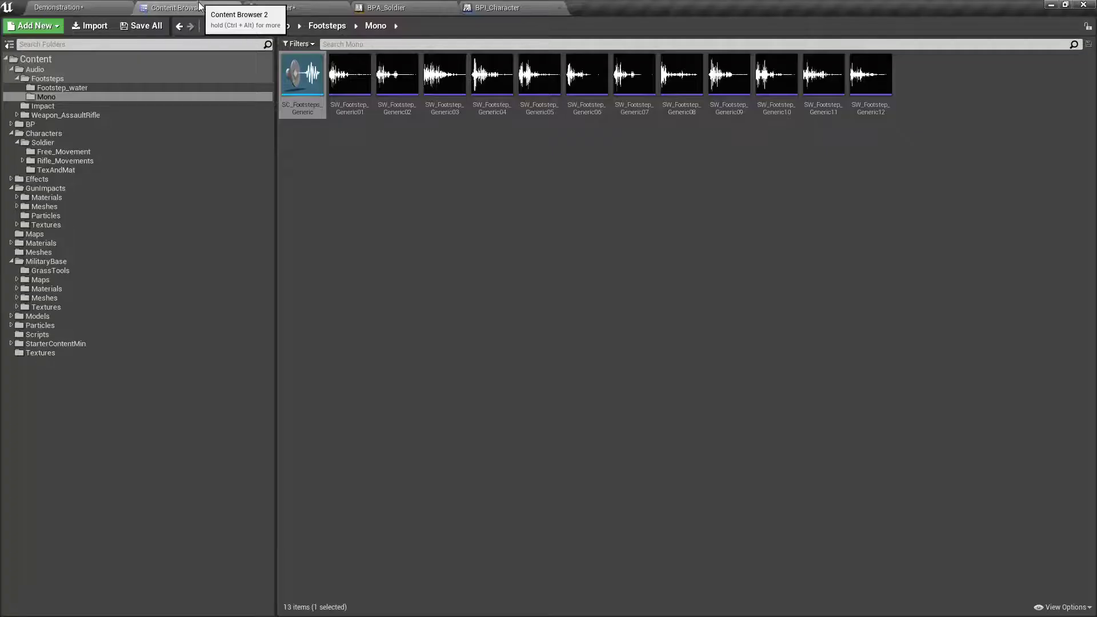
left_click(69, 5)
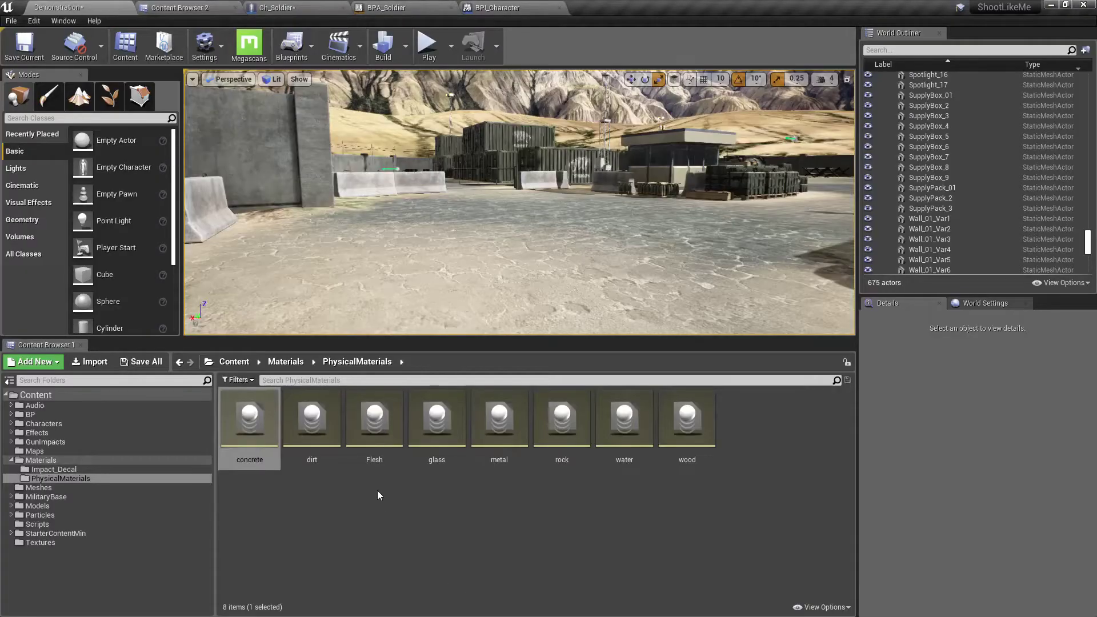
Drop the wood physical material onto the wooden pallet beside the camo mat
mouse_move(419, 290)
right_mouse_down()
mouse_move(418, 309)
mouse_move(459, 261)
mouse_move(458, 274)
mouse_move(448, 236)
right_mouse_up()
left_click(459, 260)
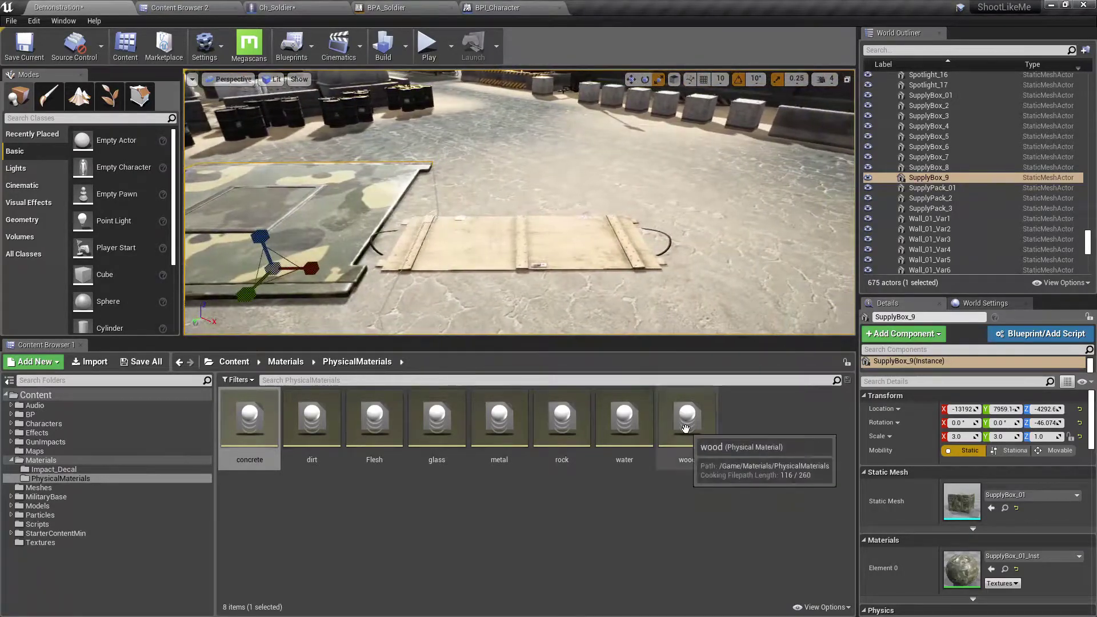
left_click_drag(687, 418, 555, 268)
left_click(522, 250)
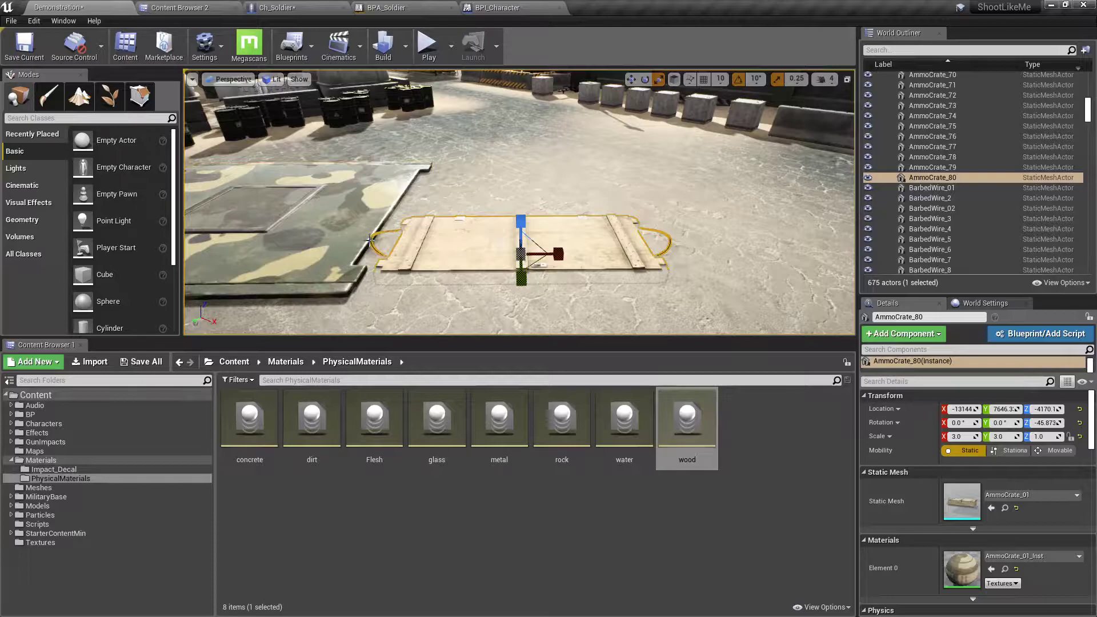
left_click(321, 219)
Fly around the level and centre the view back on the camo mat
right_click_drag(321, 218, 322, 219)
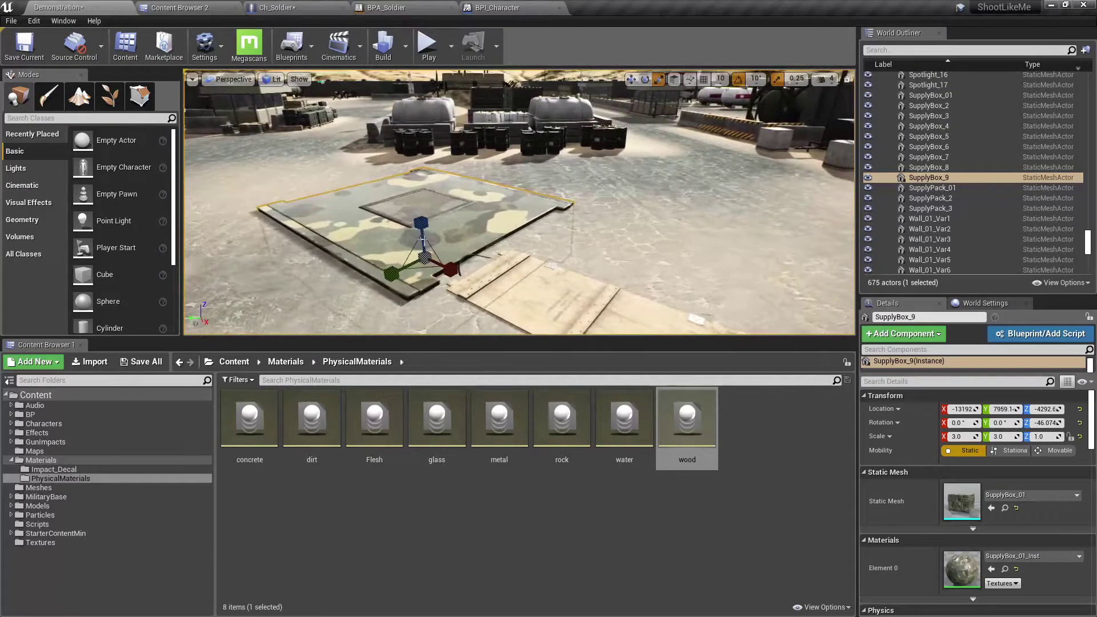
scroll(1064, 553, "down", 2)
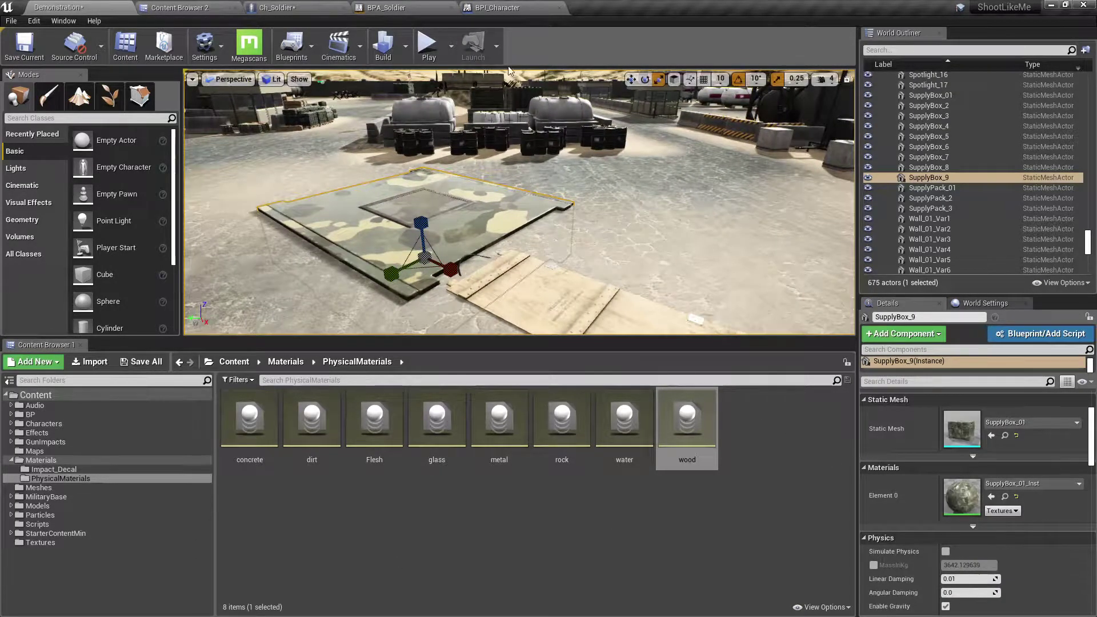
right_click_drag(519, 202, 519, 201)
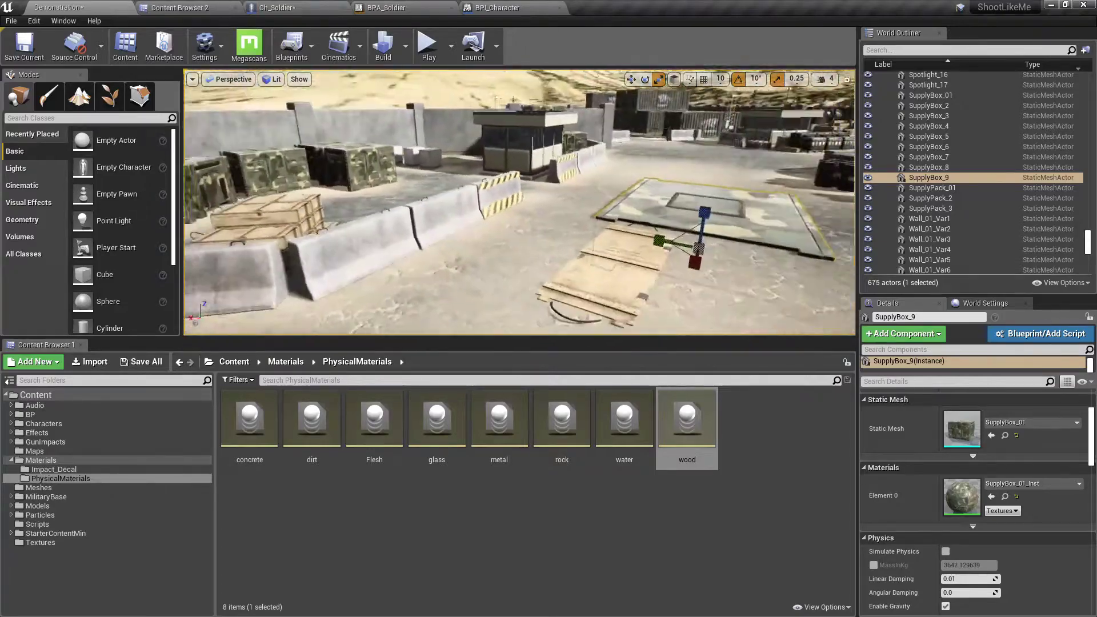
key("f")
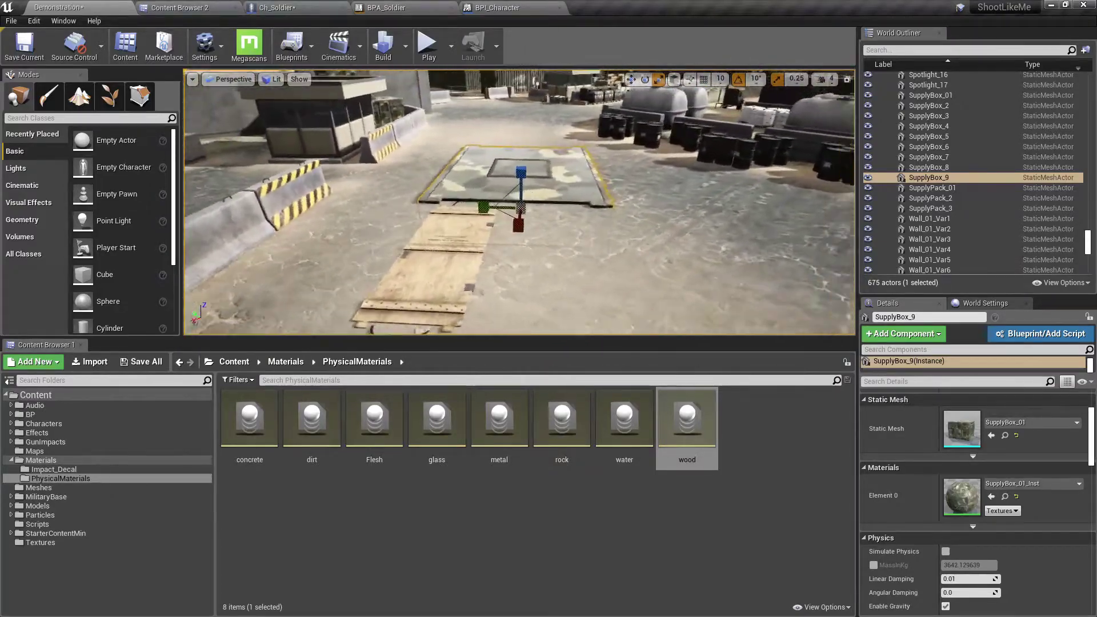
In the Ch_Soldier graph, move Play Sound at Location and GetActorLocation further right
left_click(283, 7)
right_click_drag(568, 335, 541, 324)
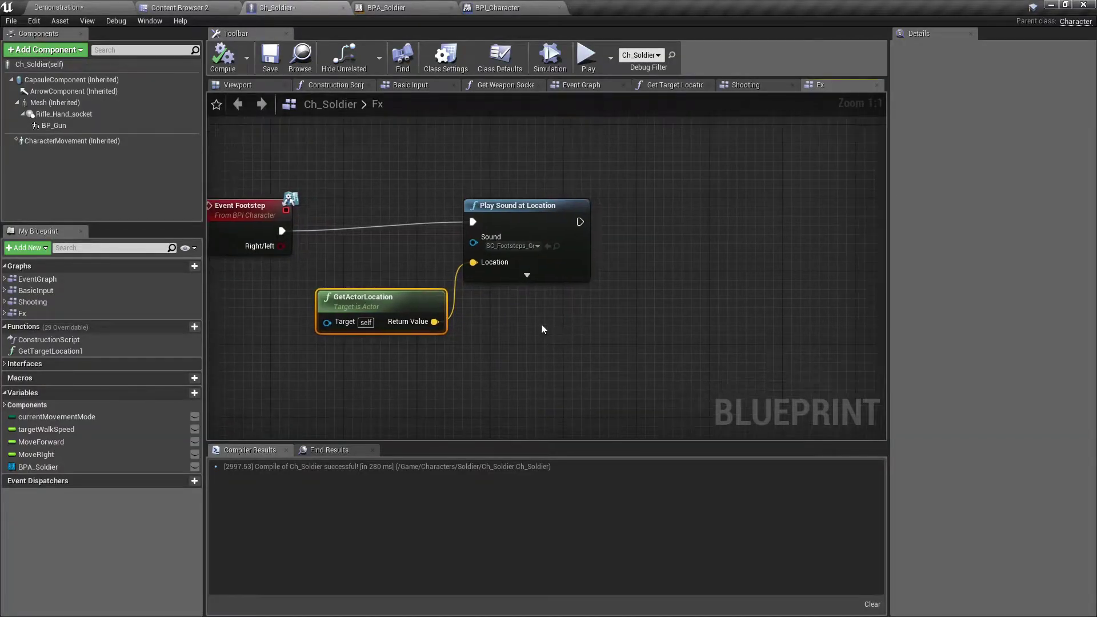
mouse_move(340, 267)
right_mouse_down()
mouse_move(418, 286)
mouse_move(515, 225)
right_mouse_up()
left_click_drag(481, 176, 631, 338)
left_click_drag(602, 239, 832, 248)
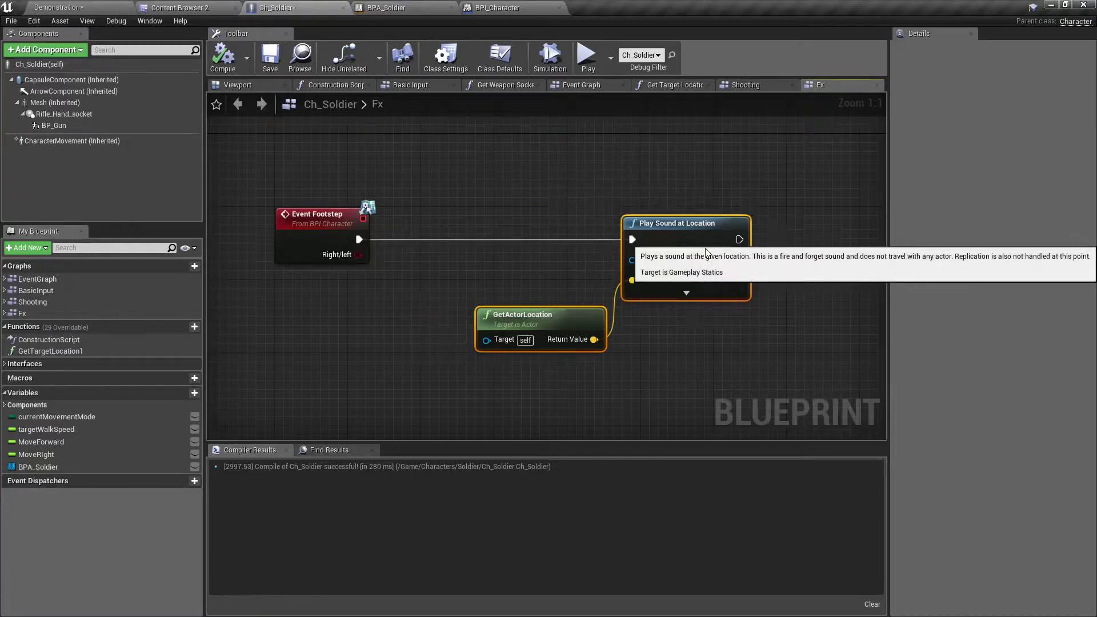
Move Event Footstep further left to leave room after it
right_click_drag(474, 278, 373, 266)
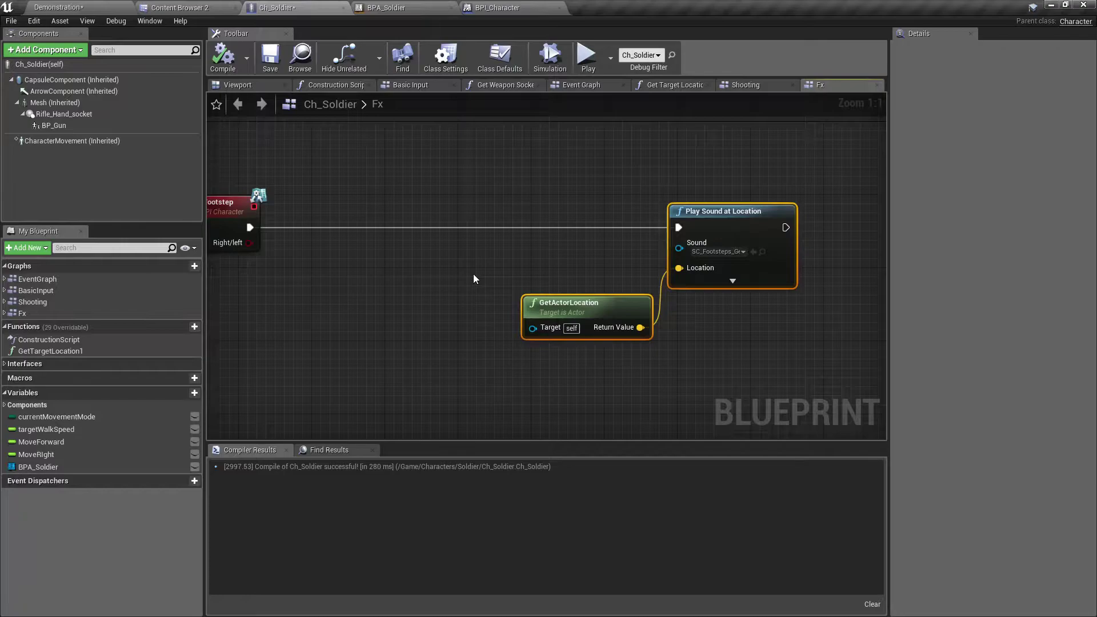
right_click_drag(334, 299, 558, 291)
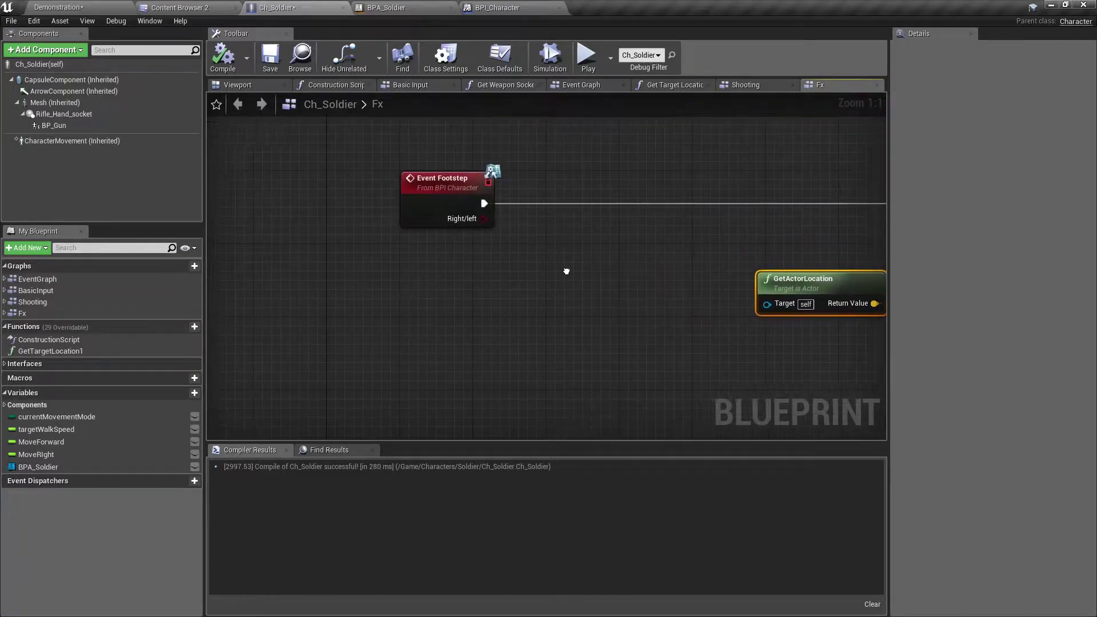
left_click_drag(441, 208, 287, 196)
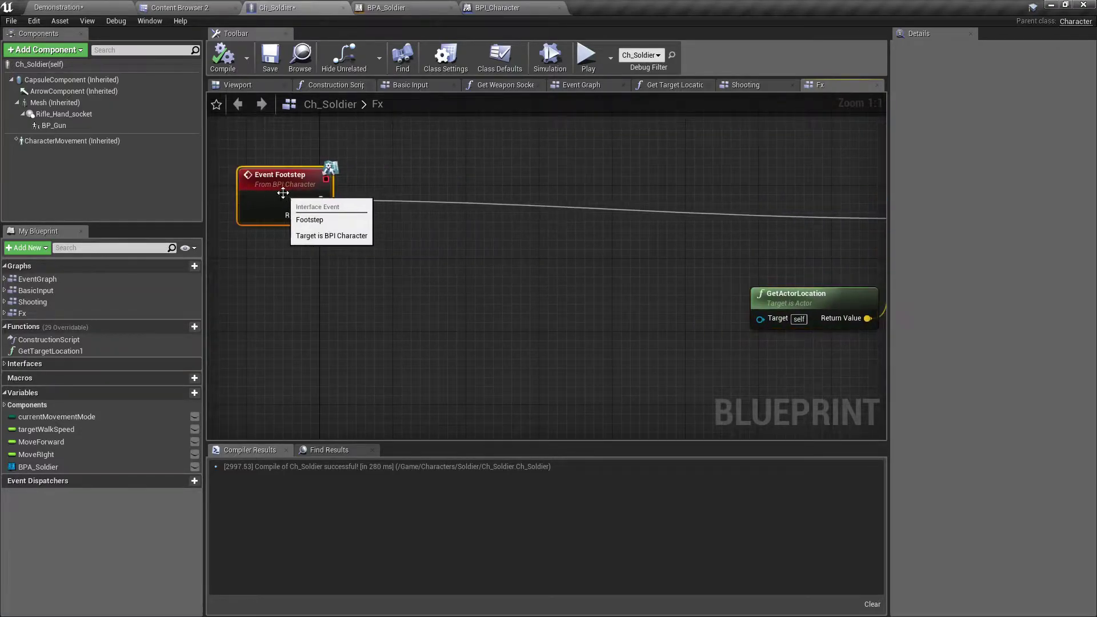
scroll(612, 325, "down", 2)
right_click_drag(364, 288, 461, 292)
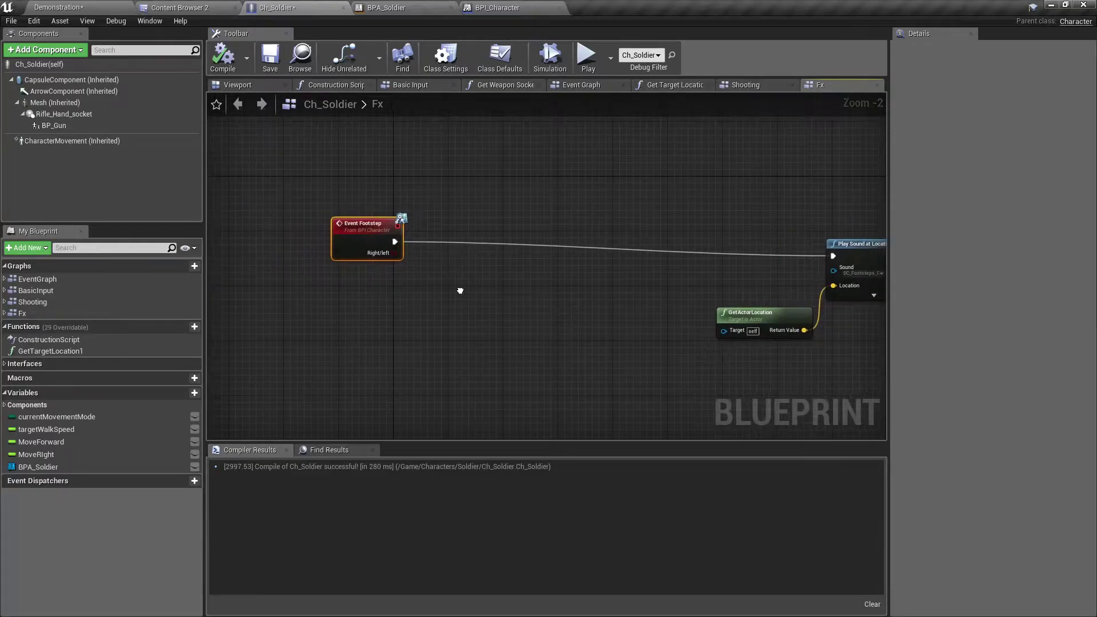
Add a LineTraceByChannel node and set its Trace Channel to Camera
right_click(465, 290)
type("LINE TRACE")
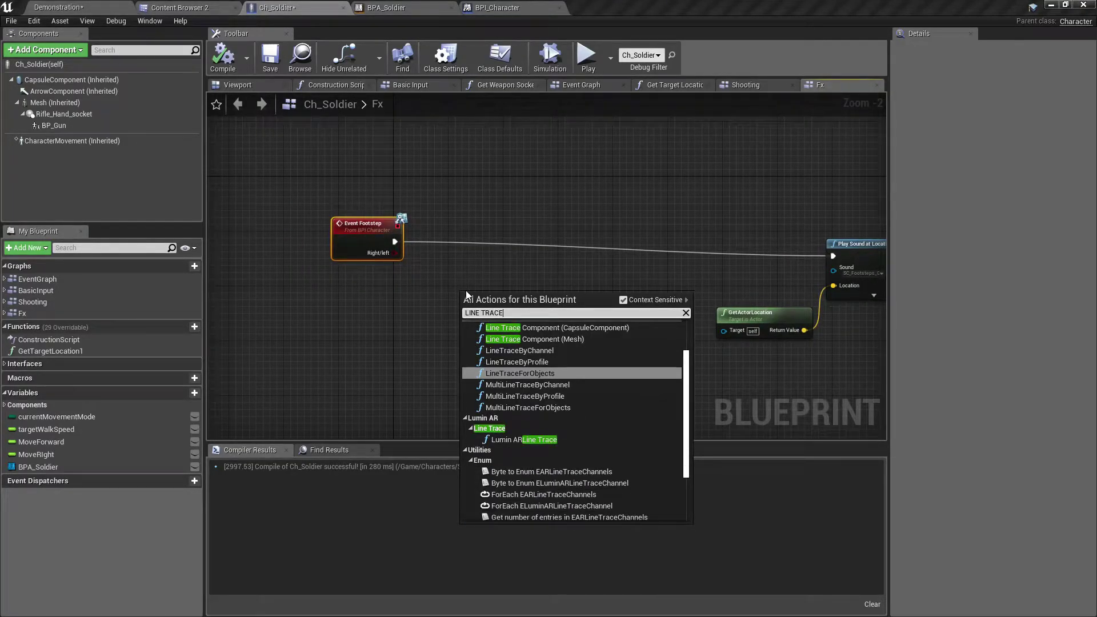
key("Up")
key("Up")
key("Return")
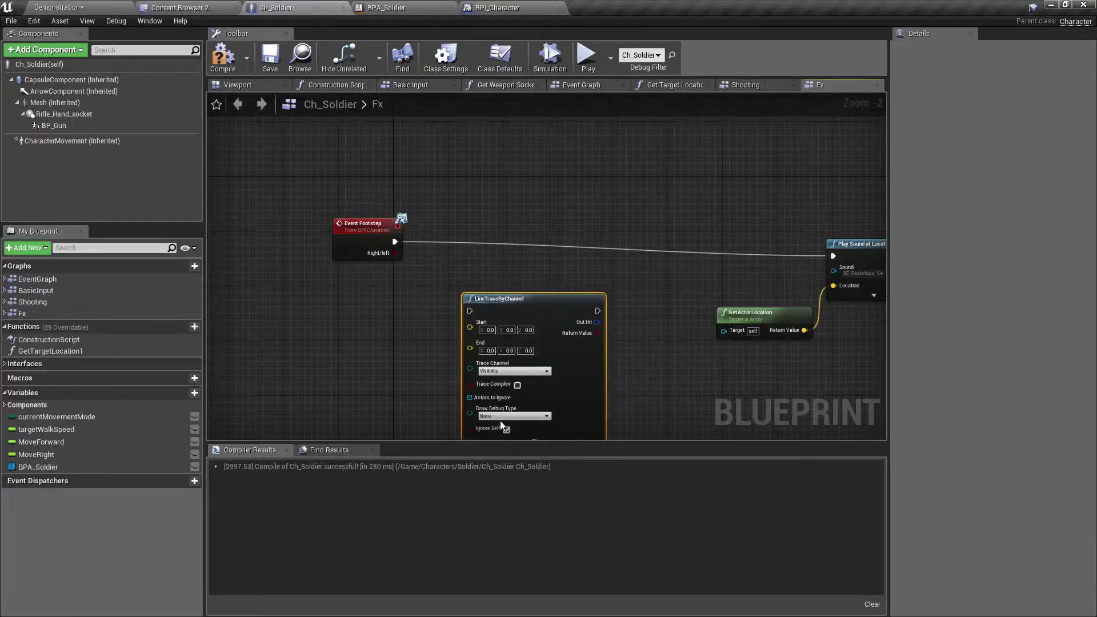
right_click_drag(502, 426, 479, 361)
left_click(492, 308)
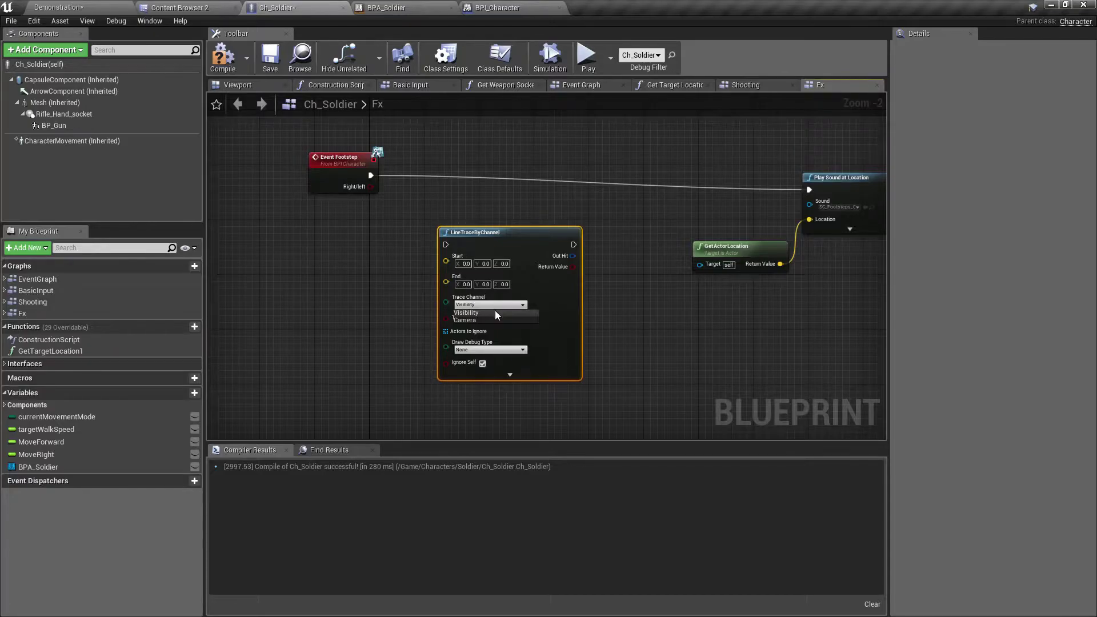
left_click(485, 320)
Position the trace node and wire Event Footstep's exec output into it
right_click_drag(483, 244, 485, 289)
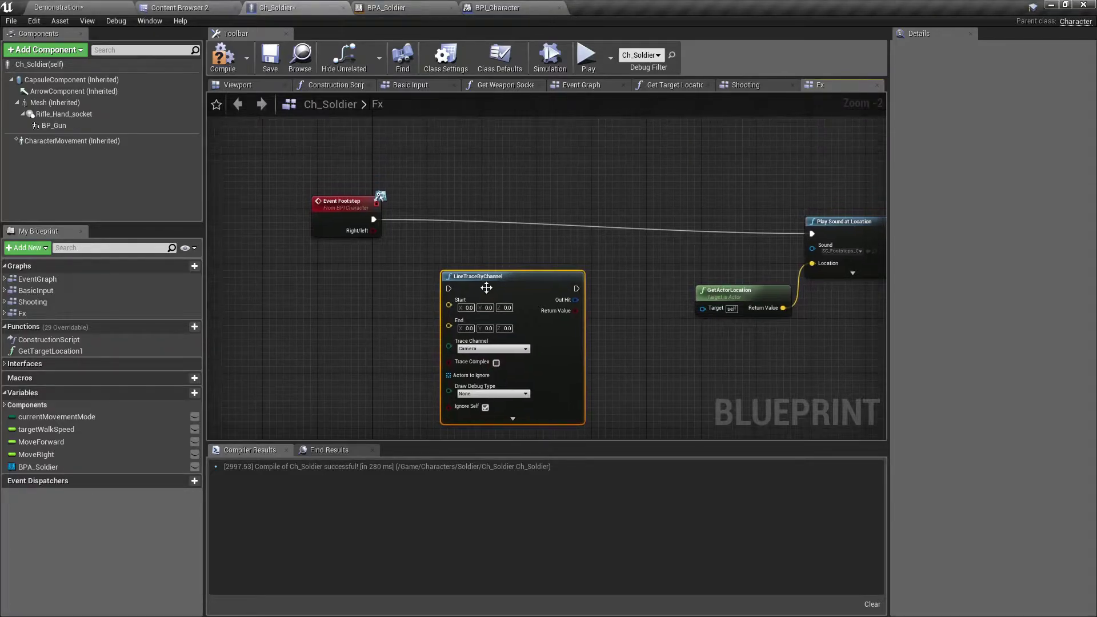
left_click_drag(486, 288, 532, 226)
scroll(449, 231, "up", 2)
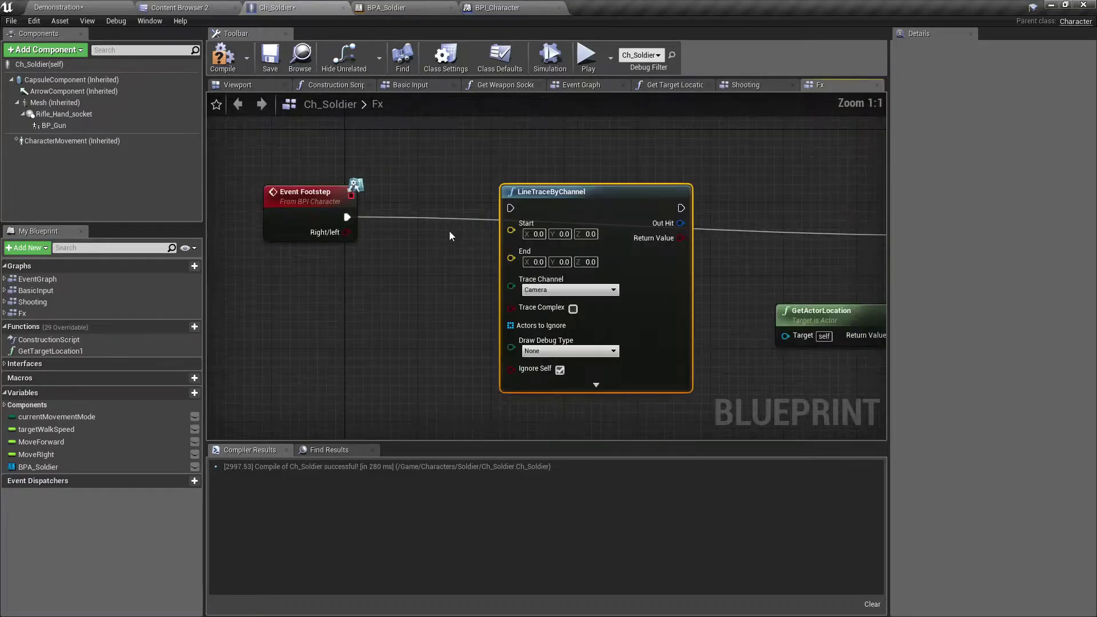
right_click_drag(450, 230, 372, 252)
mouse_move(269, 237)
left_mouse_down()
mouse_move(407, 222)
mouse_move(440, 230)
left_mouse_up()
mouse_move(605, 229)
left_mouse_down()
mouse_move(742, 265)
mouse_move(854, 256)
left_mouse_up()
Add the Mesh component and a Get Socket Location node targeting it
right_click_drag(315, 312, 579, 249)
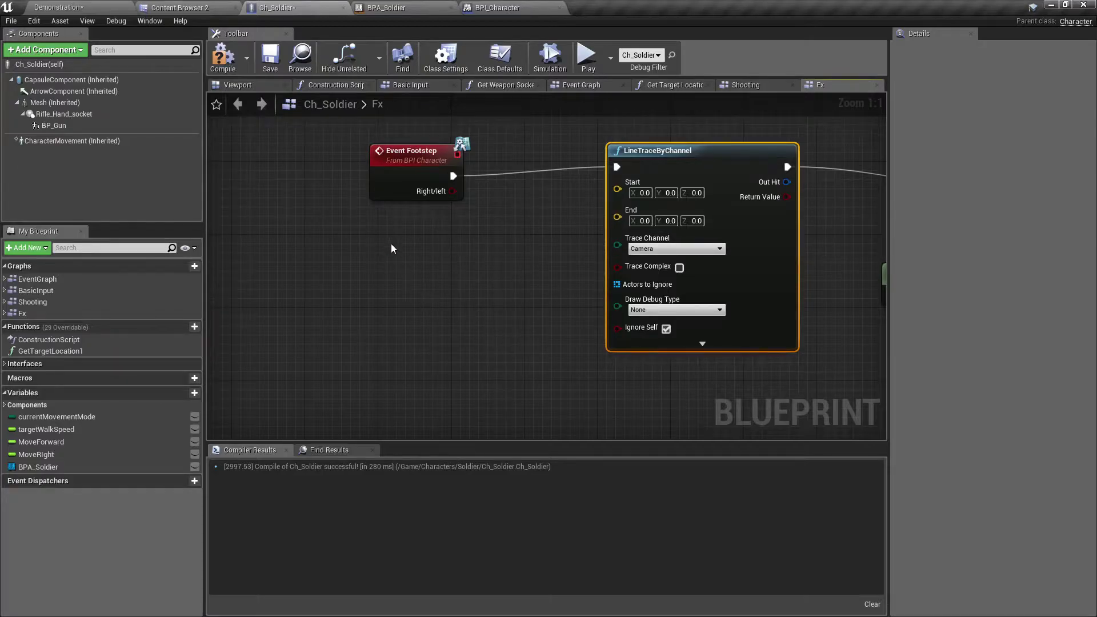
left_click_drag(74, 103, 397, 290)
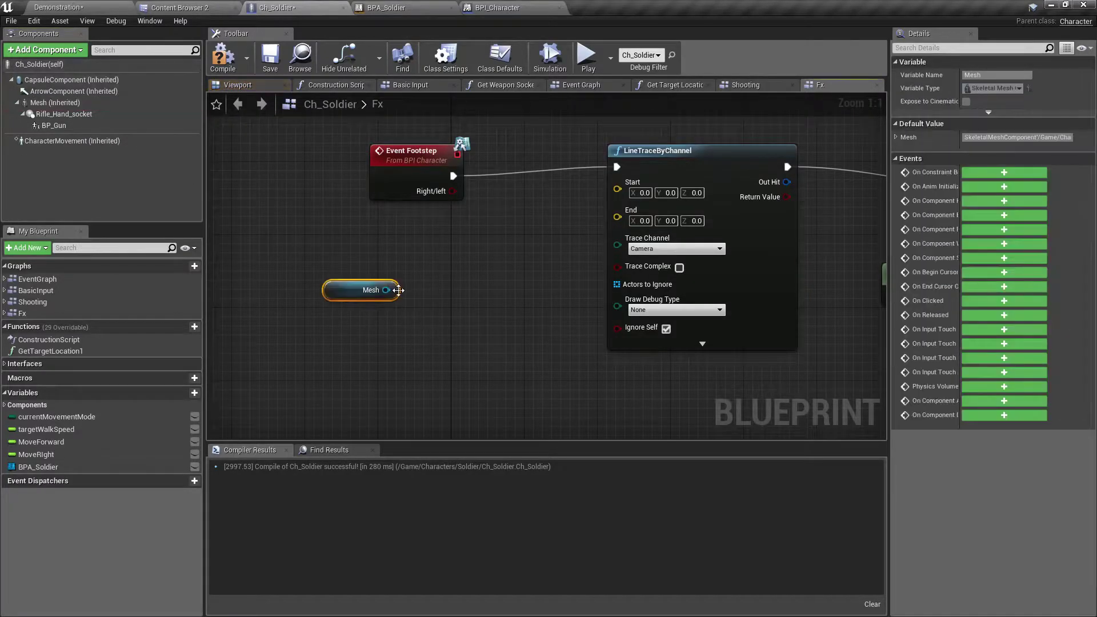
right_click_drag(396, 290, 348, 297)
left_click_drag(344, 298, 370, 325)
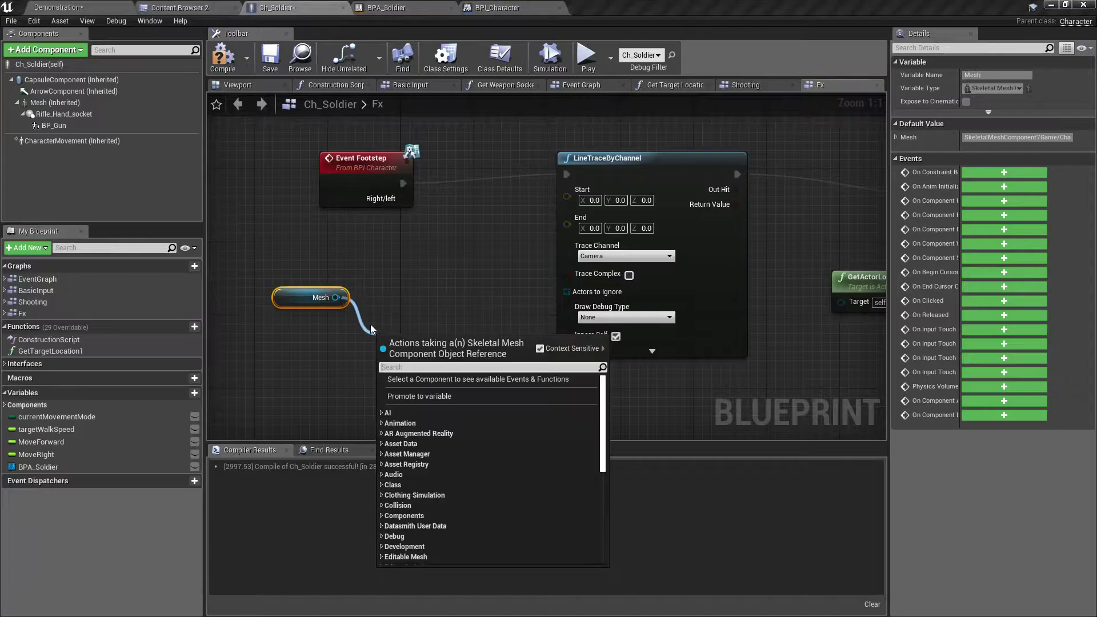
type("GET SOCKET ")
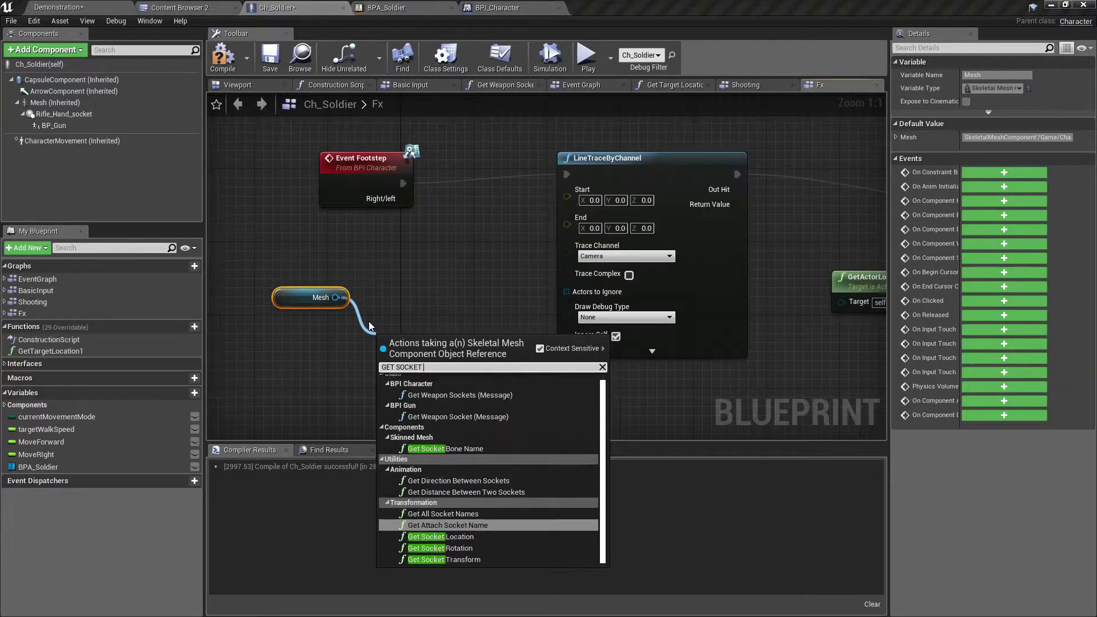
type("LOC")
key("Return")
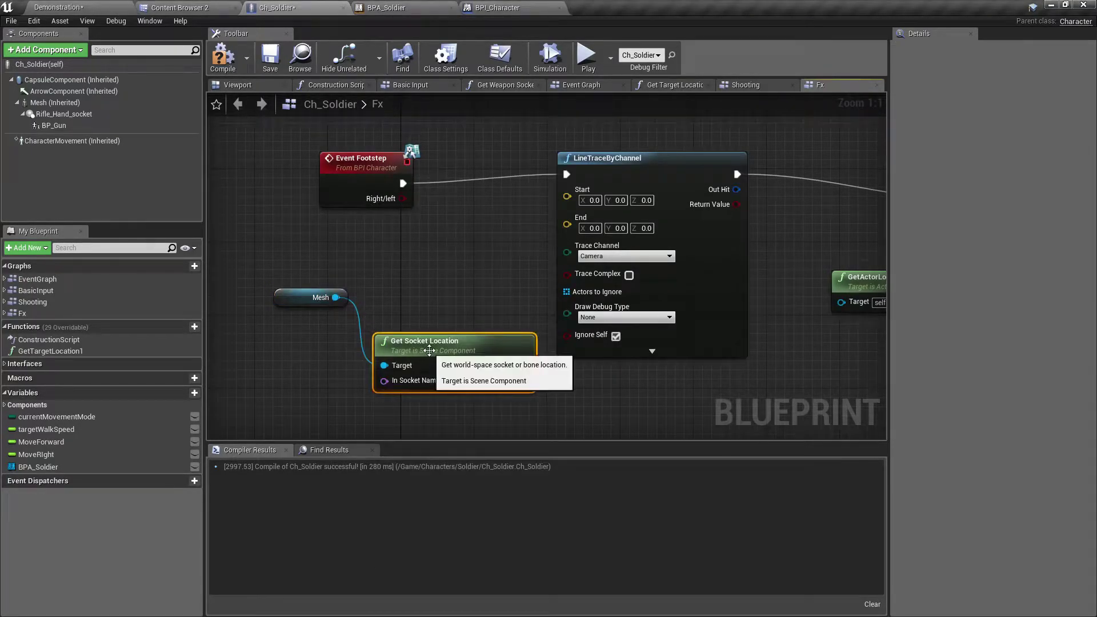
Select all the nodes in the graph and bring up their context actions
right_click_drag(238, 254, 360, 271)
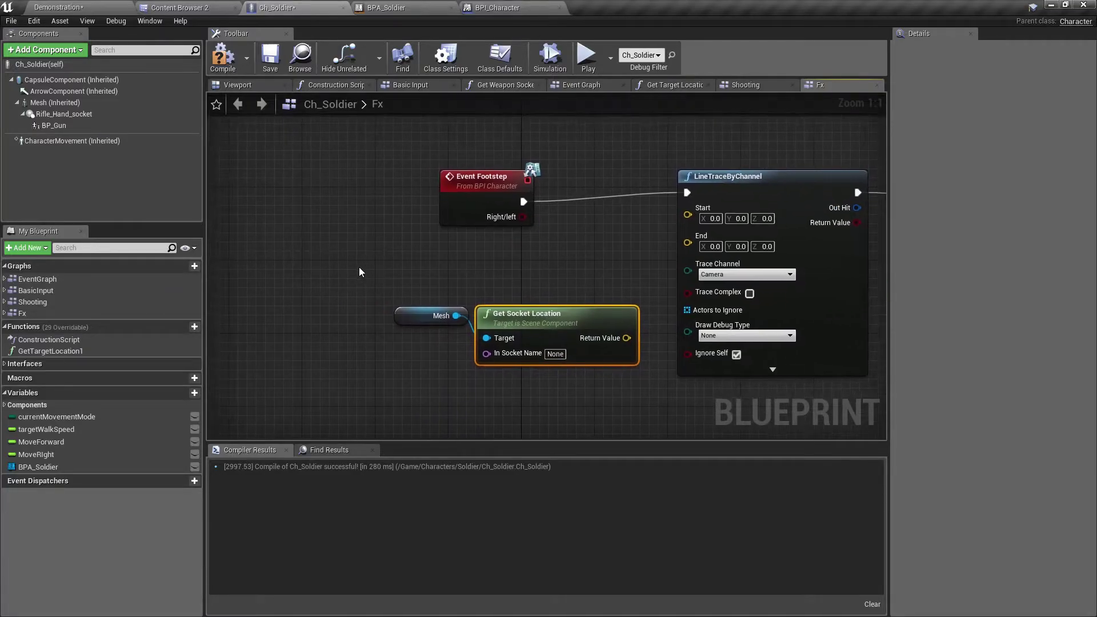
left_click_drag(359, 271, 536, 338)
scroll(512, 287, "down", 2)
scroll(518, 281, "down", 1)
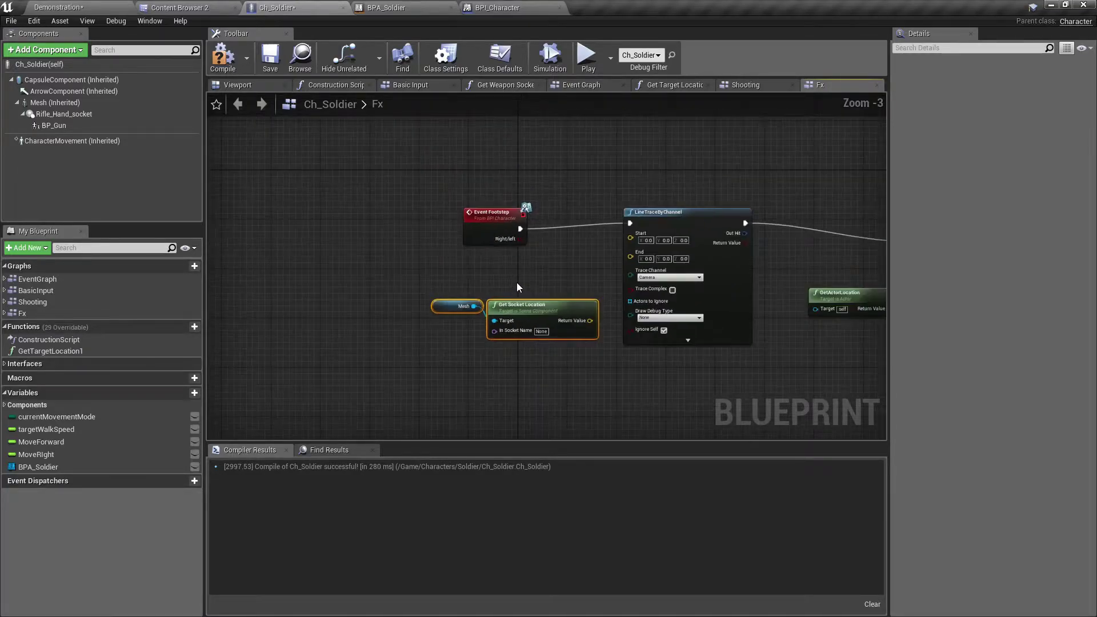
right_click_drag(537, 275, 372, 259)
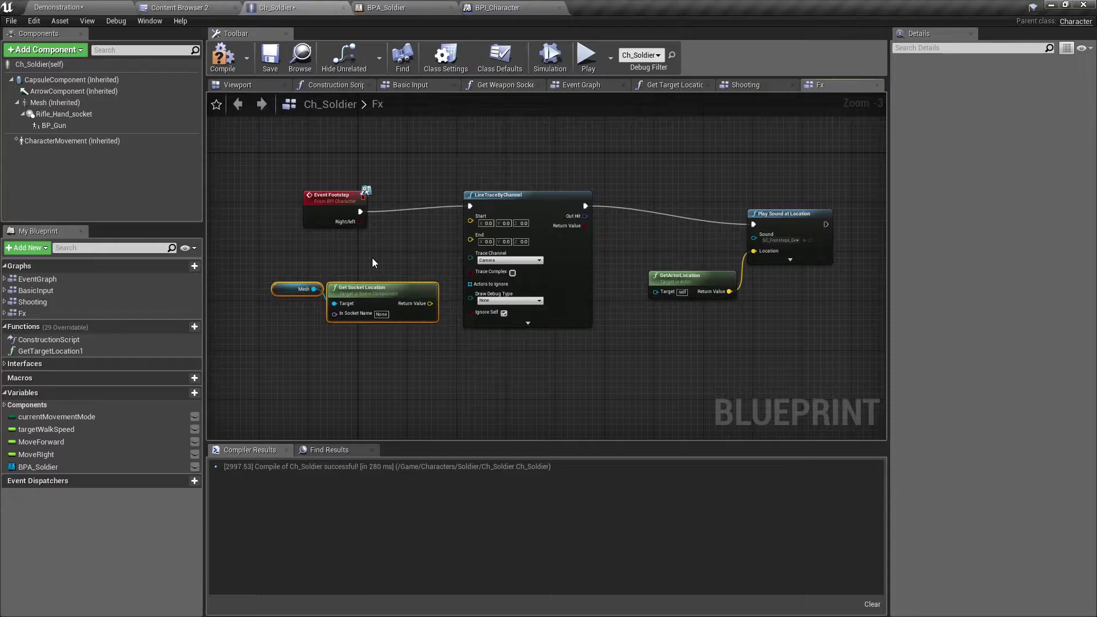
scroll(372, 258, "down", 1)
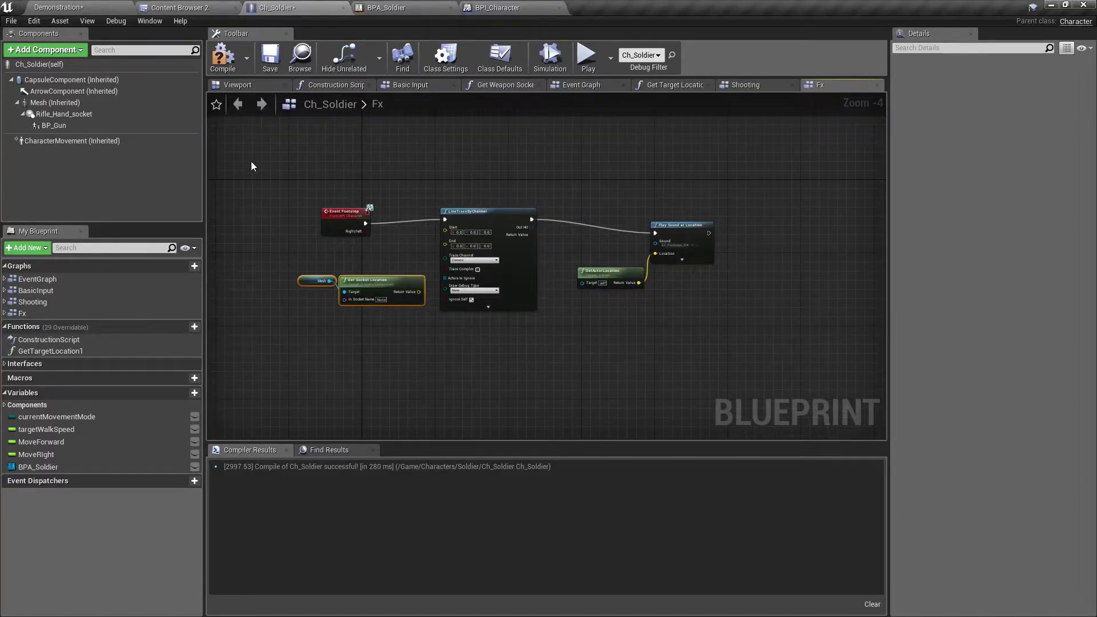
left_click_drag(251, 165, 880, 357)
scroll(761, 343, "down", 1)
scroll(435, 276, "up", 5)
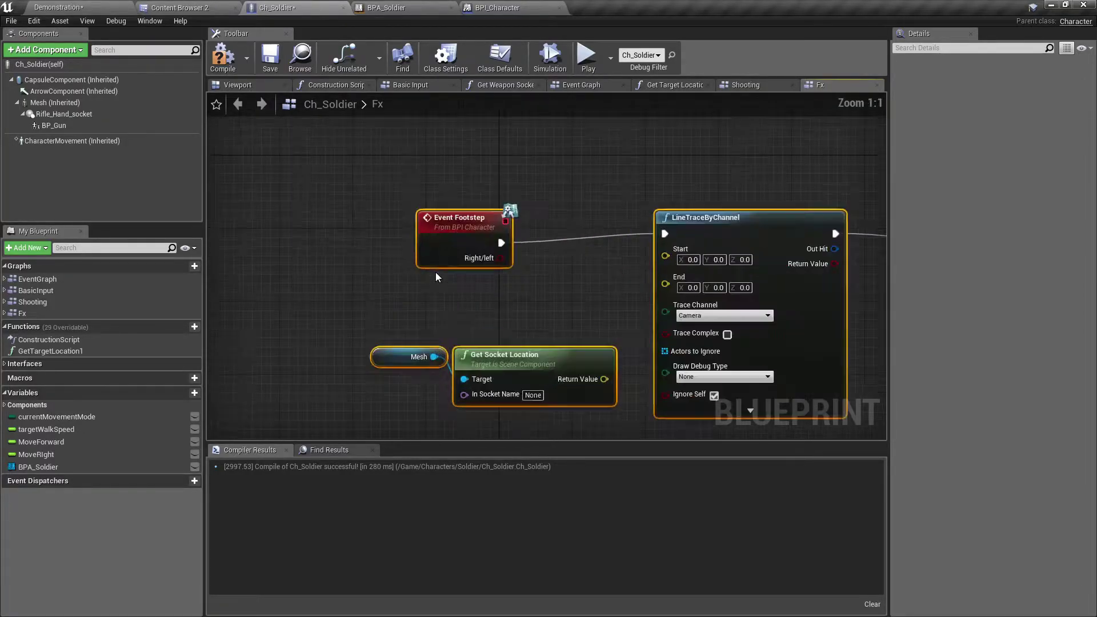
right_click_drag(470, 225, 468, 227)
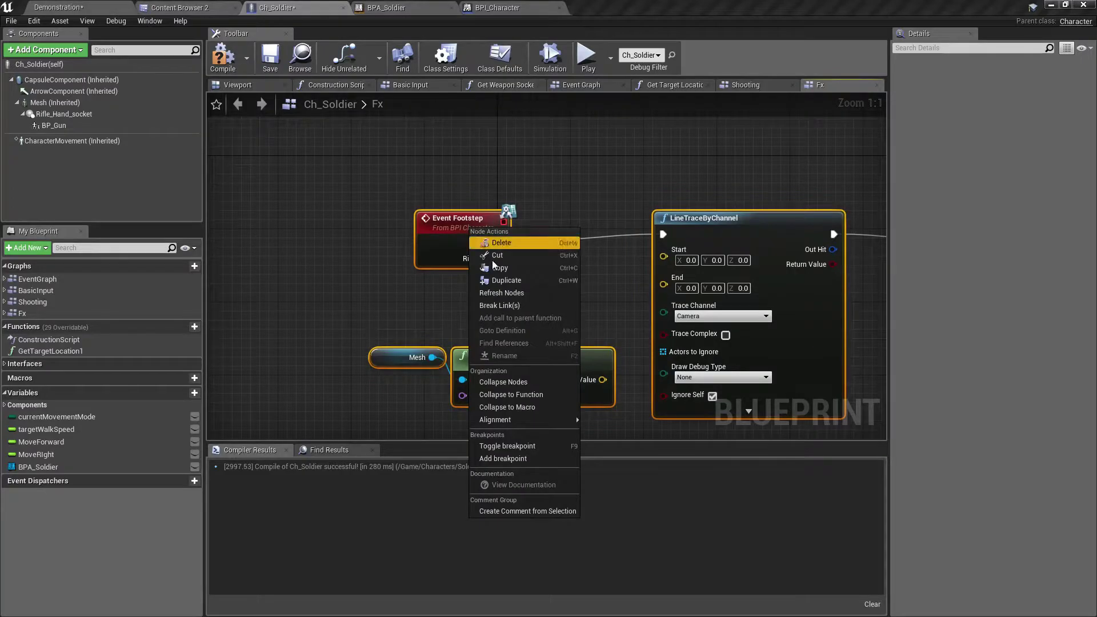
Collapse the nodes into one named Footsteps and open its inner graph
left_click(507, 386)
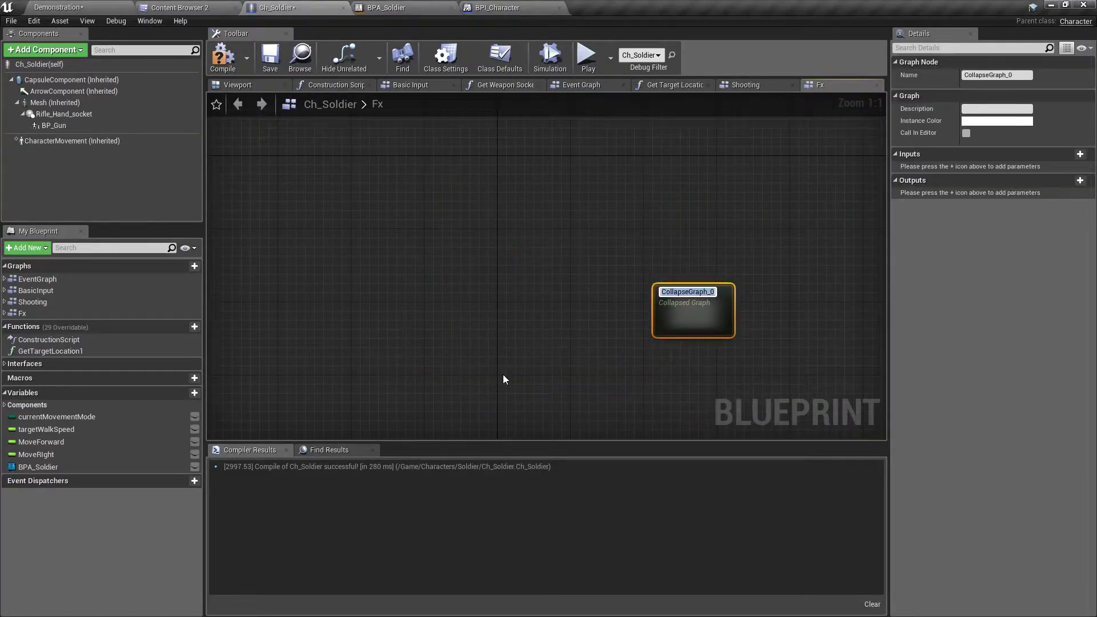
key("BackSpace")
type("Footsteps")
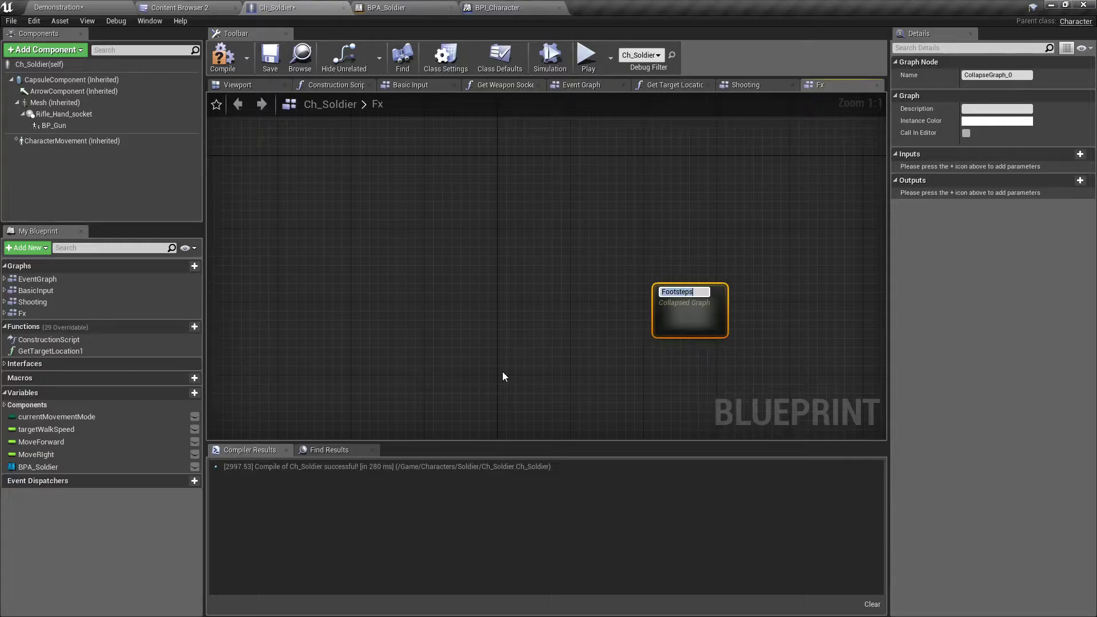
key("Return")
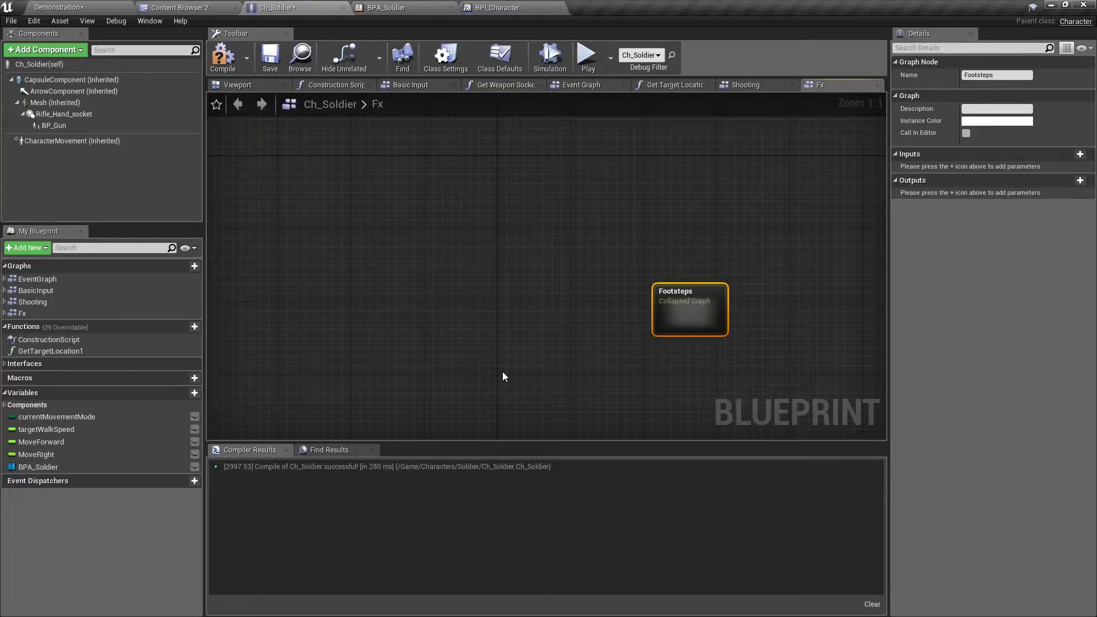
double_click(657, 308)
Open the Soldier skeletal mesh from the Mesh component and inspect the right leg bones
right_click_drag(332, 329, 478, 311)
scroll(478, 311, "up", 2)
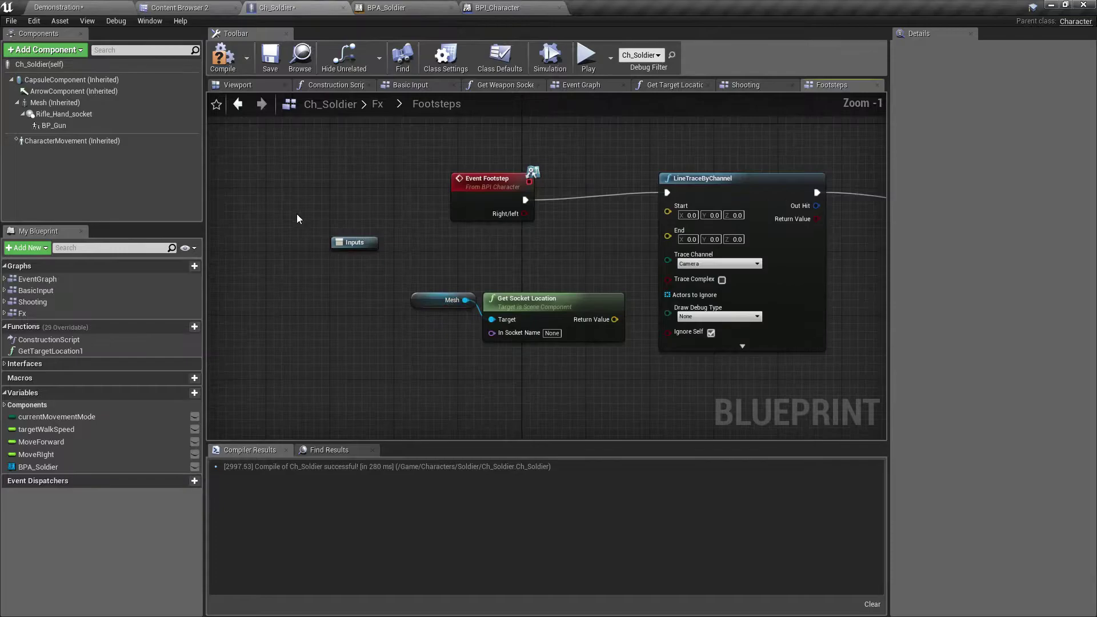
left_click(52, 102)
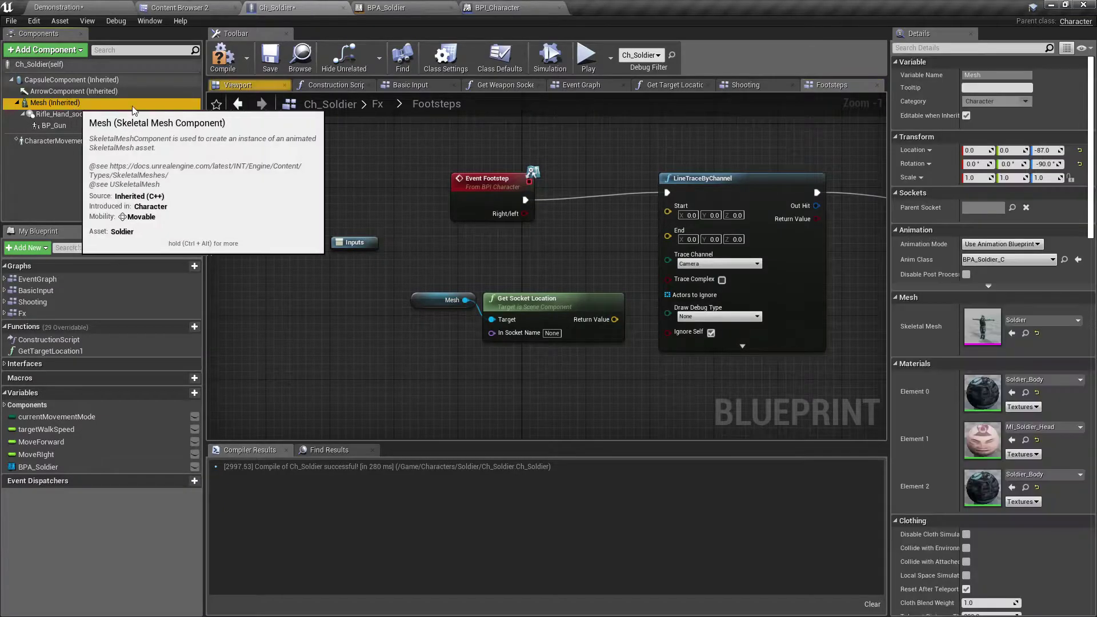
double_click(997, 322)
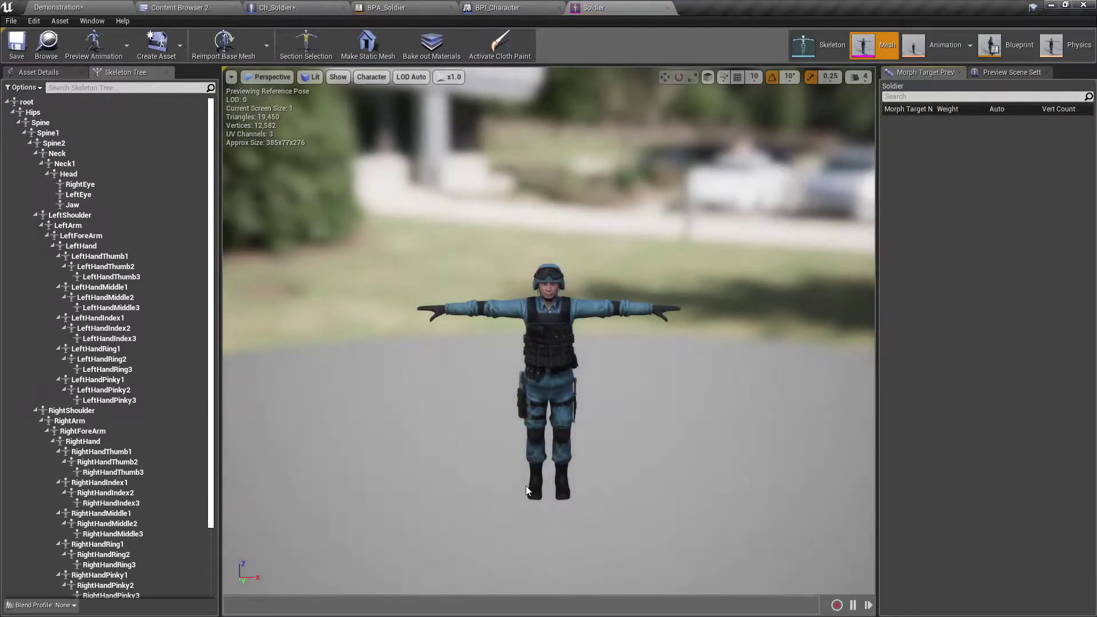
left_click(537, 491)
left_click(538, 491)
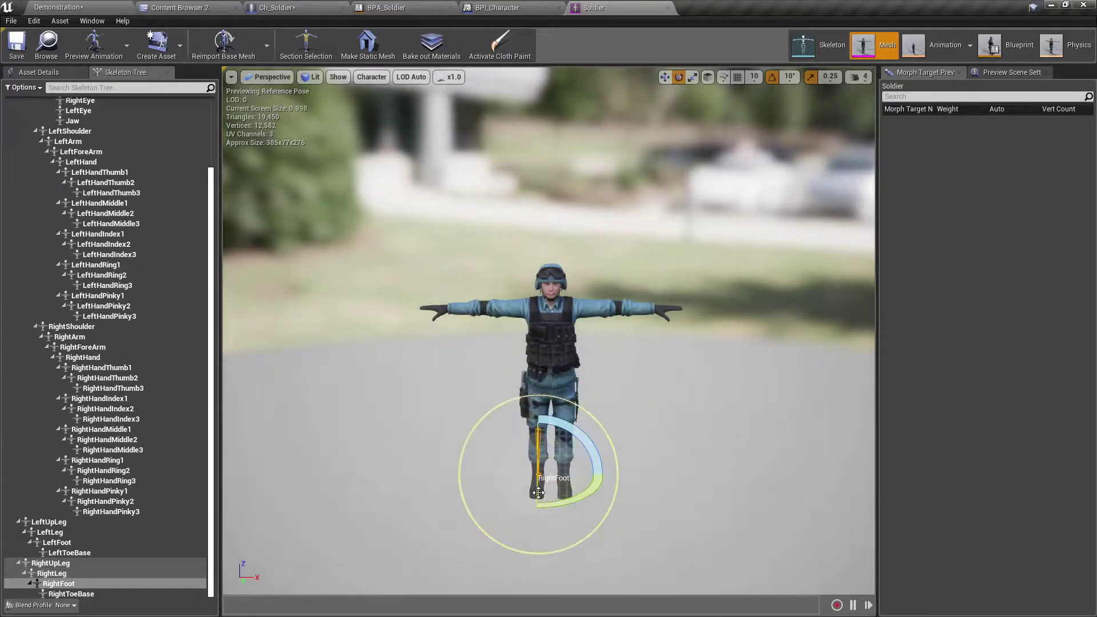
key("w")
scroll(538, 494, "up", 5)
scroll(538, 494, "down", 4)
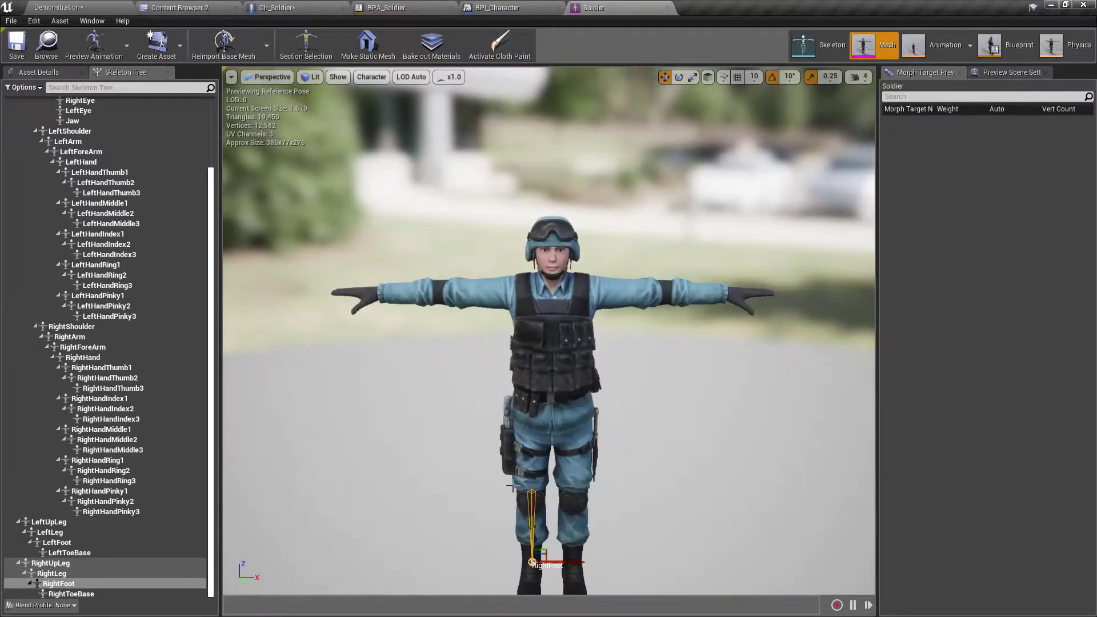
scroll(566, 499, "up", 1)
scroll(567, 499, "up", 1)
scroll(505, 477, "up", 1)
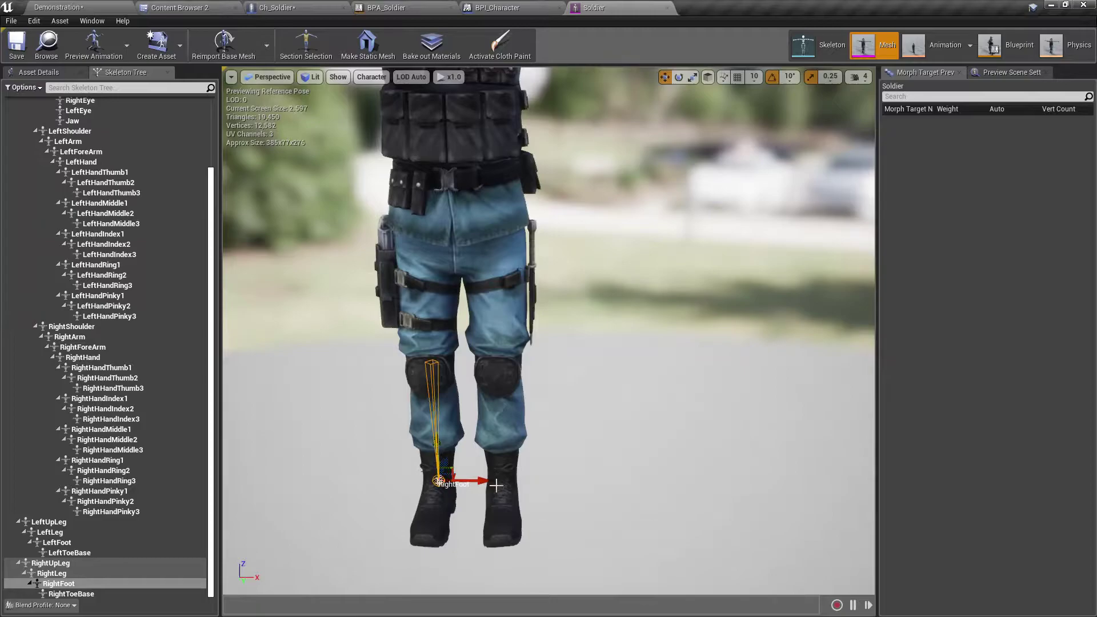
Copy the LeftFoot bone's name and switch back to the blueprint graph
left_click(496, 486)
left_click(499, 484)
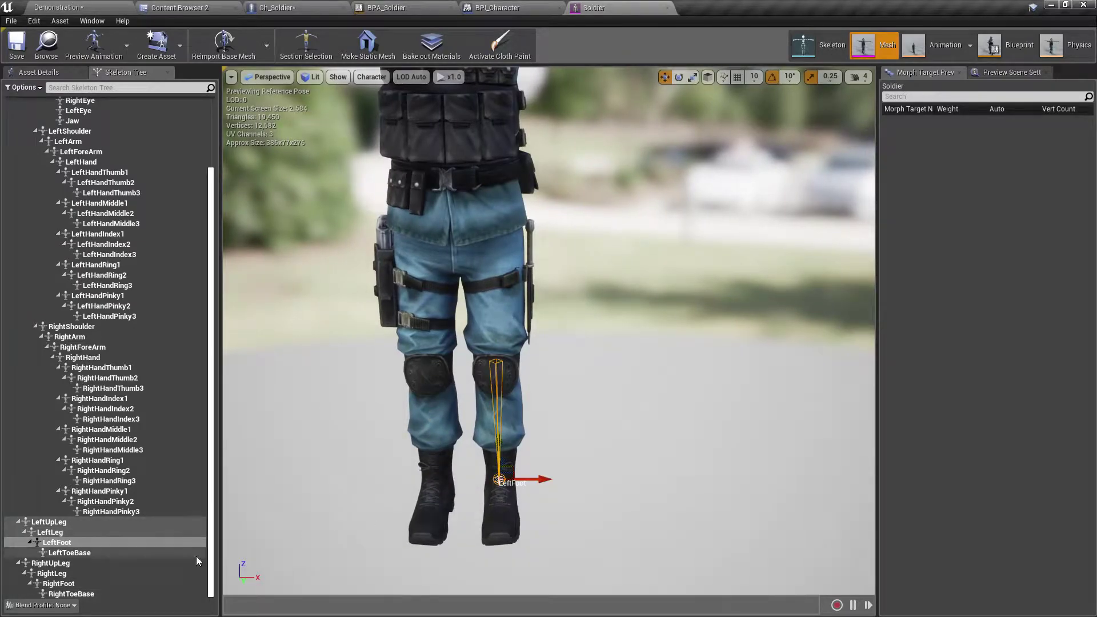
left_click(77, 542)
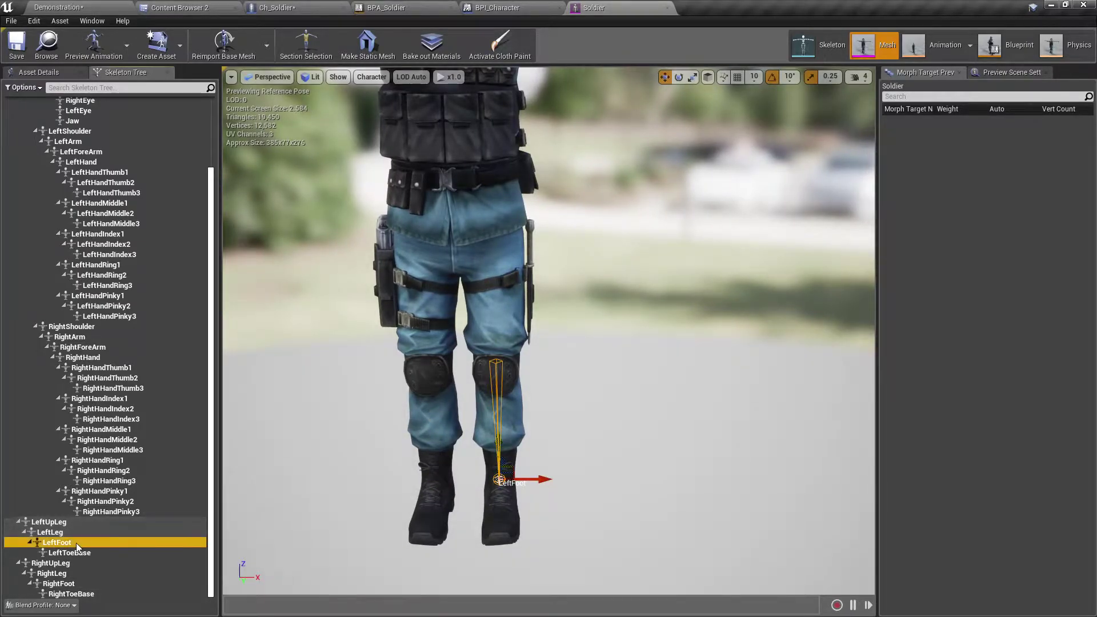
right_click(77, 543)
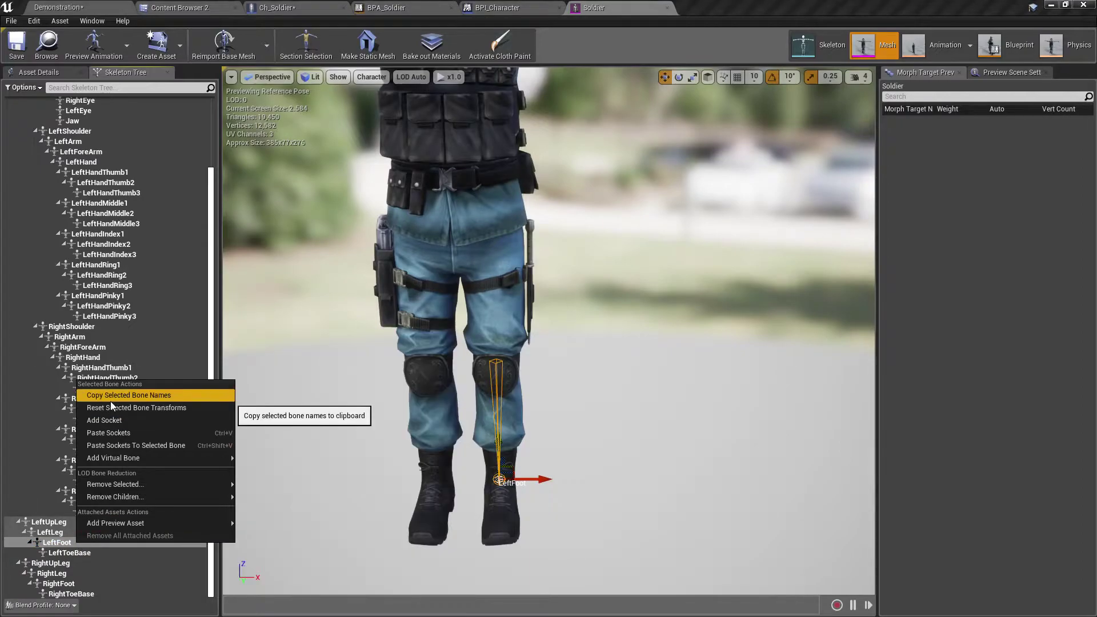
left_click(111, 396)
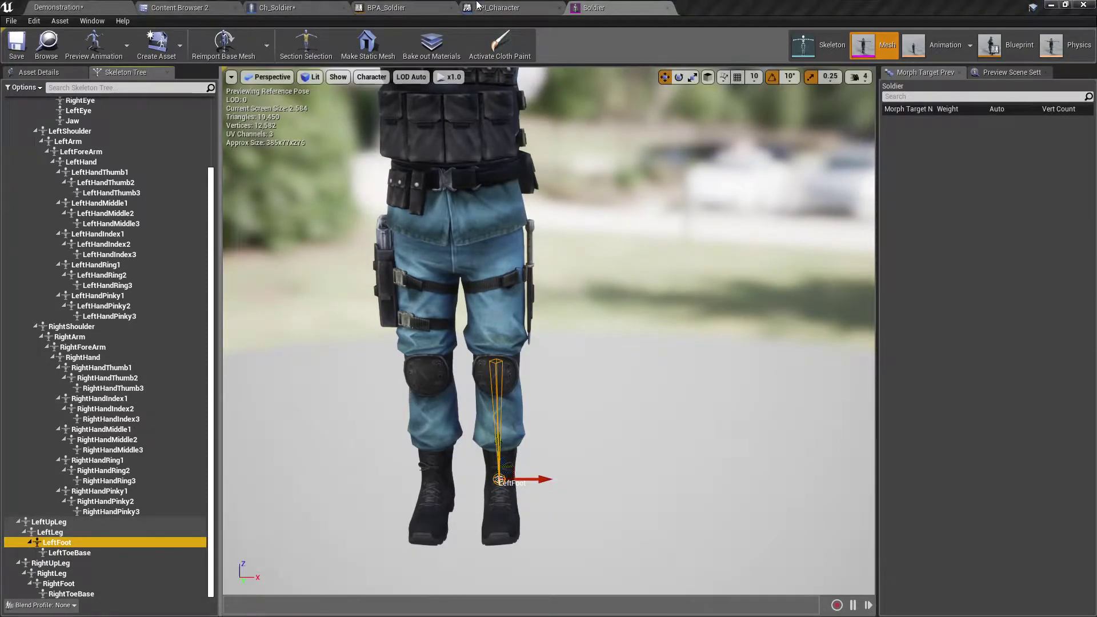
left_click(498, 7)
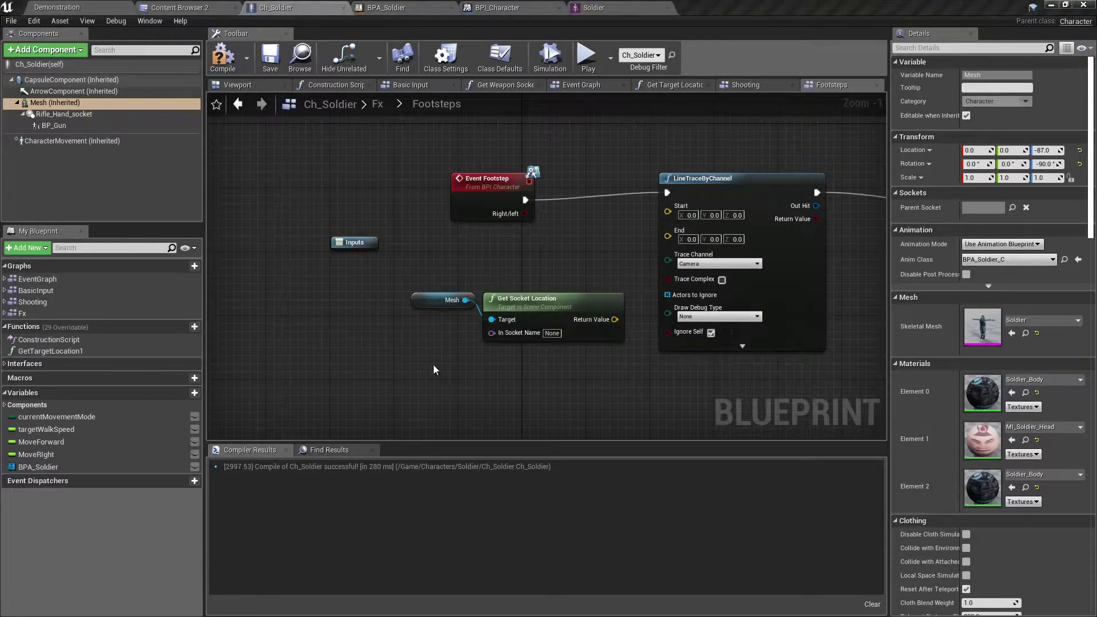
scroll(540, 371, "up", 1)
Rearrange the graph, moving the Inputs and Event Footstep nodes aside to make room
left_click(553, 338)
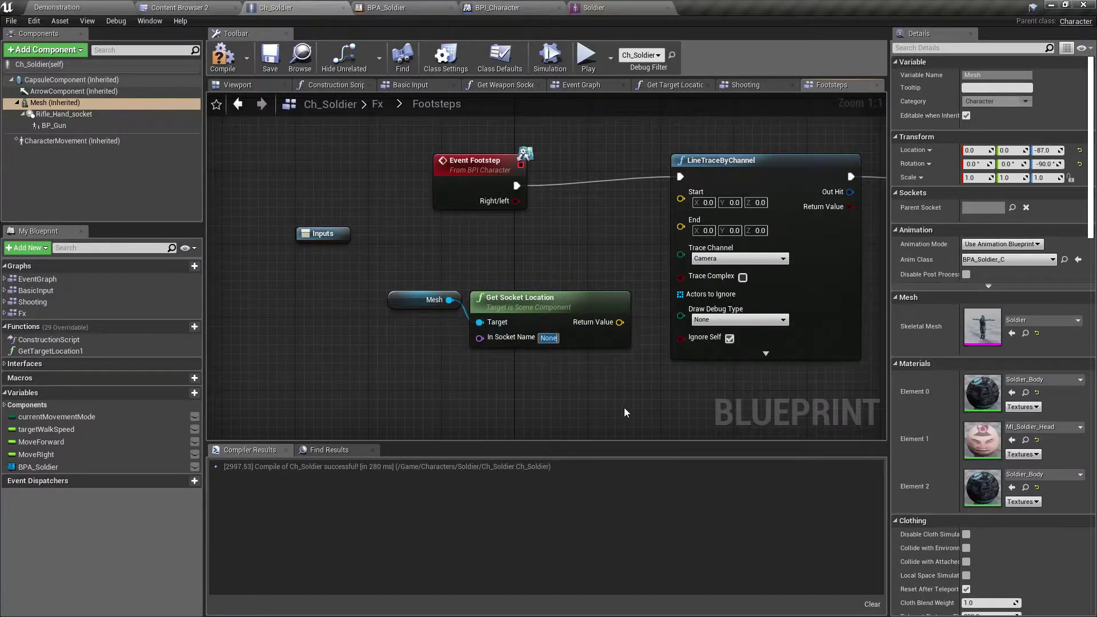
right_click_drag(625, 412, 529, 375)
scroll(528, 375, "down", 1)
right_click_drag(244, 114, 398, 175)
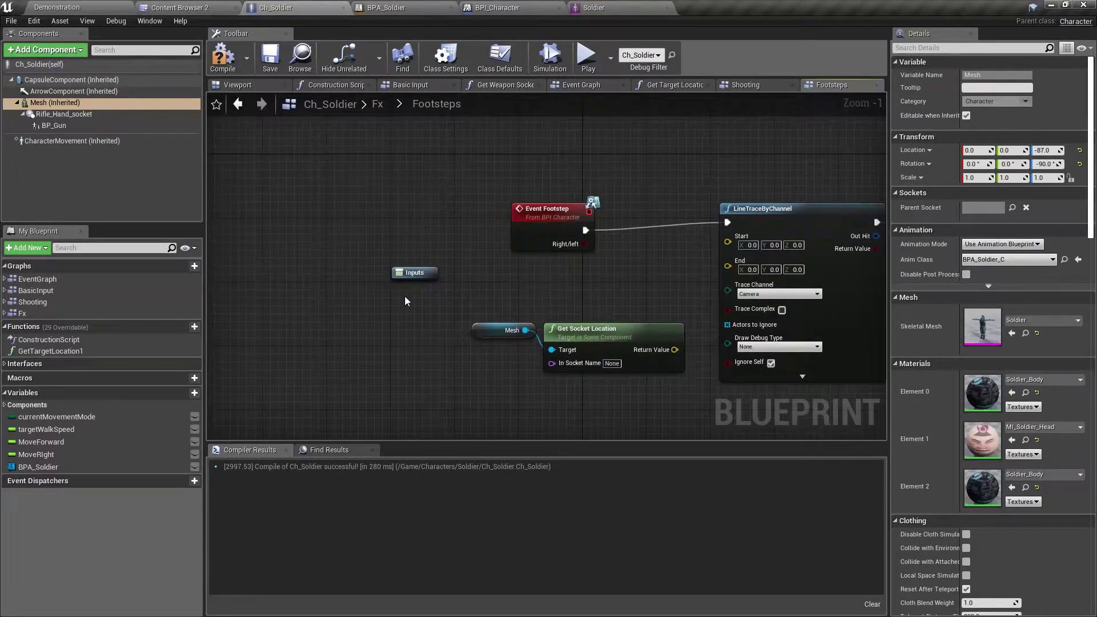
left_click_drag(409, 274, 386, 138)
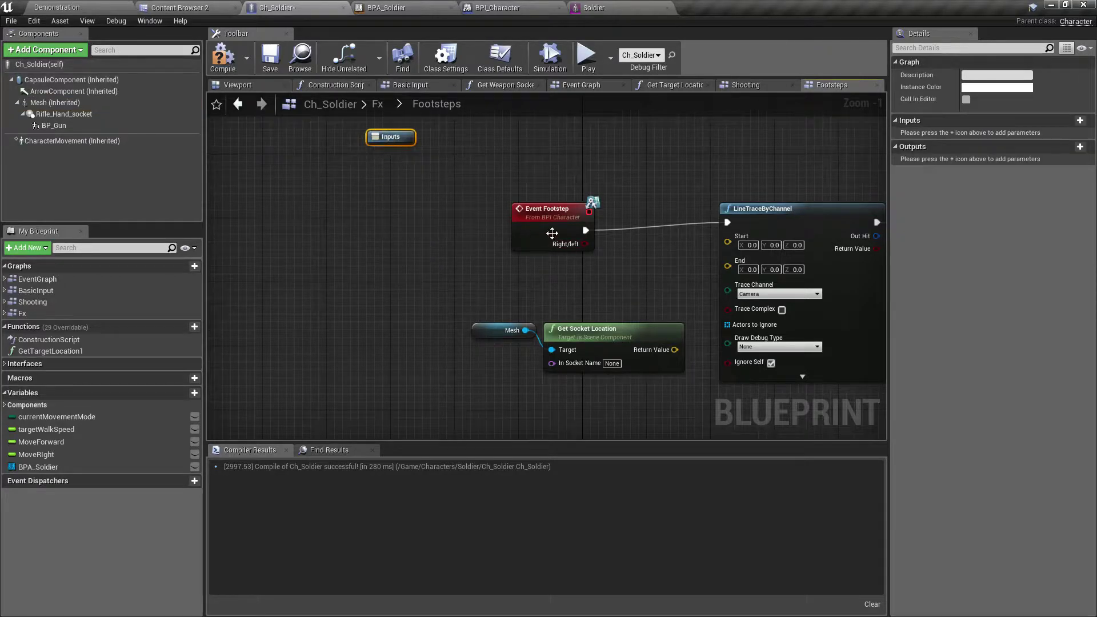
left_click_drag(553, 233, 392, 221)
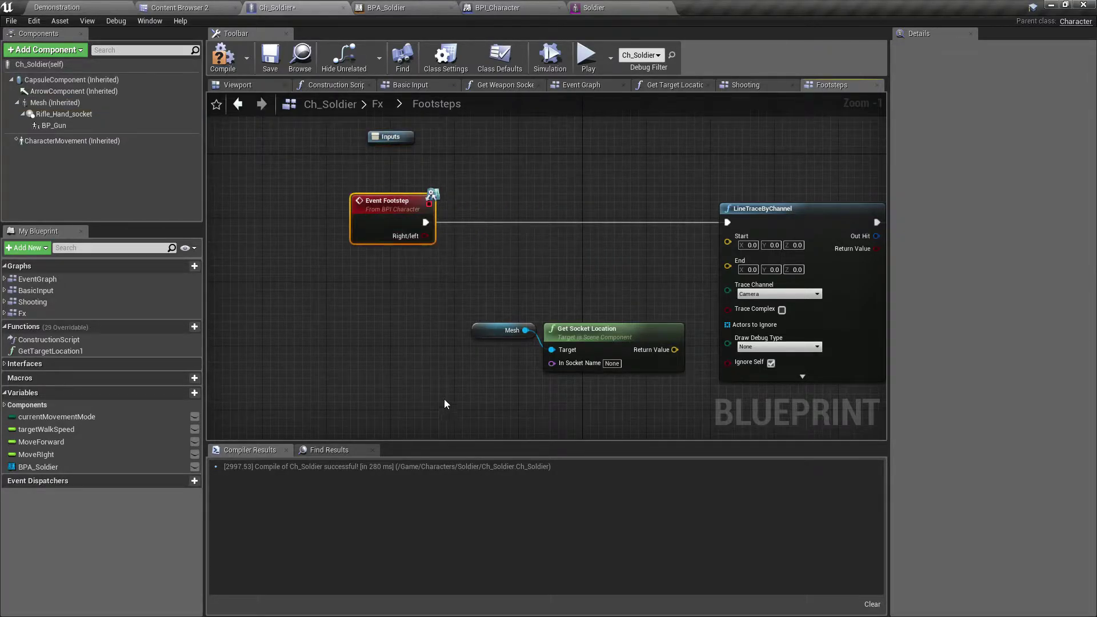
right_click_drag(444, 404, 488, 376)
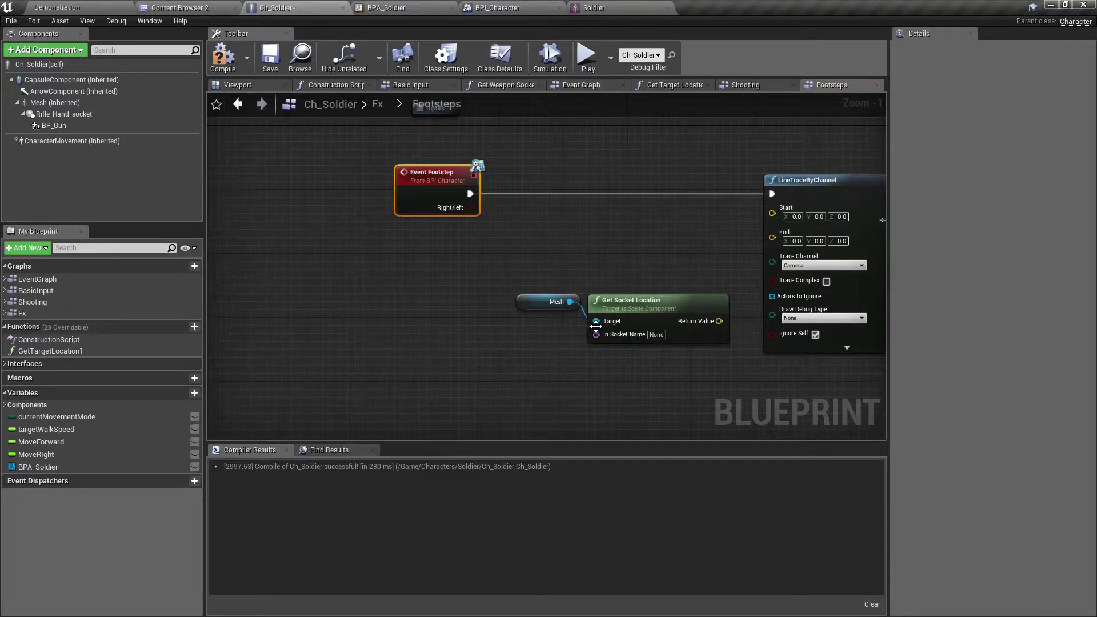
Feed In Socket Name from a Select indexed by Right/left, with LeftFoot as the False option
left_click_drag(596, 335, 451, 374)
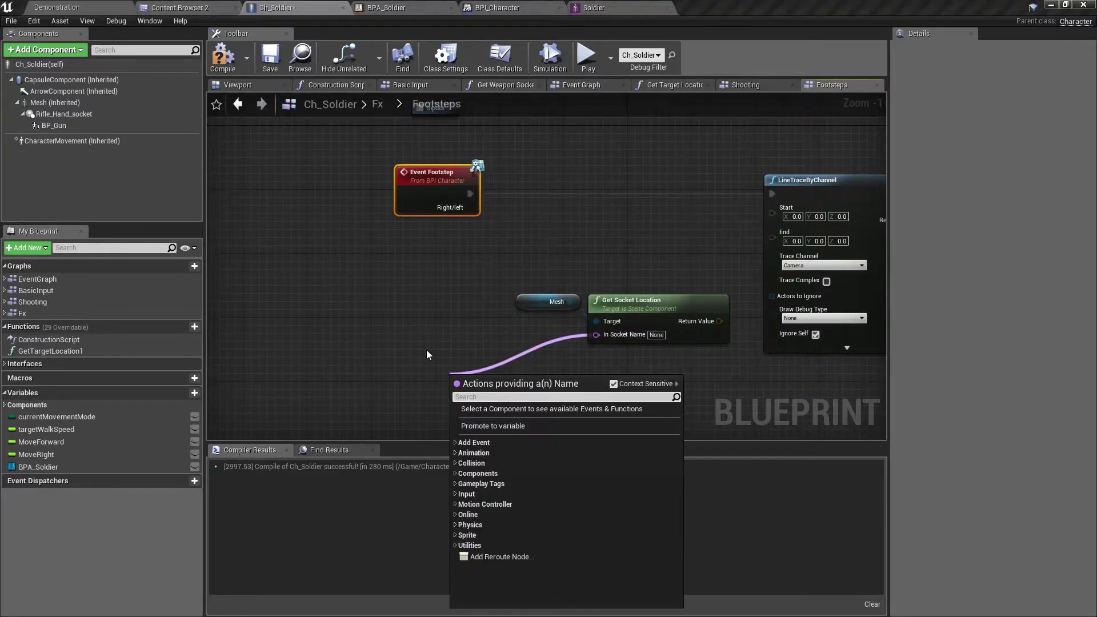
type("sele")
key("Return")
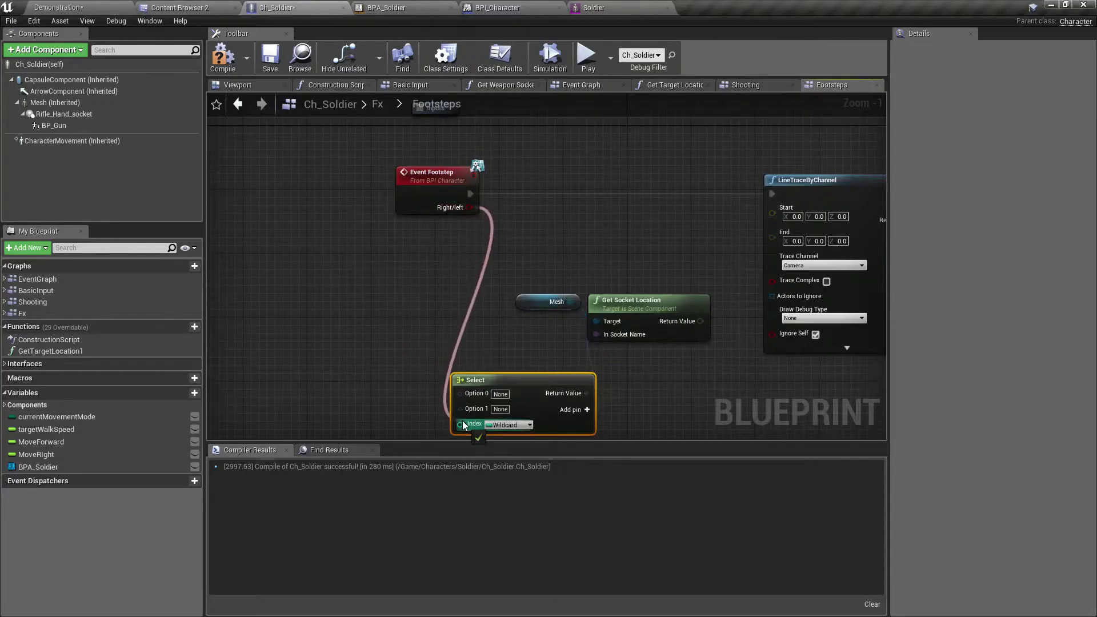
left_click_drag(468, 207, 455, 420)
right_click_drag(403, 374, 406, 343)
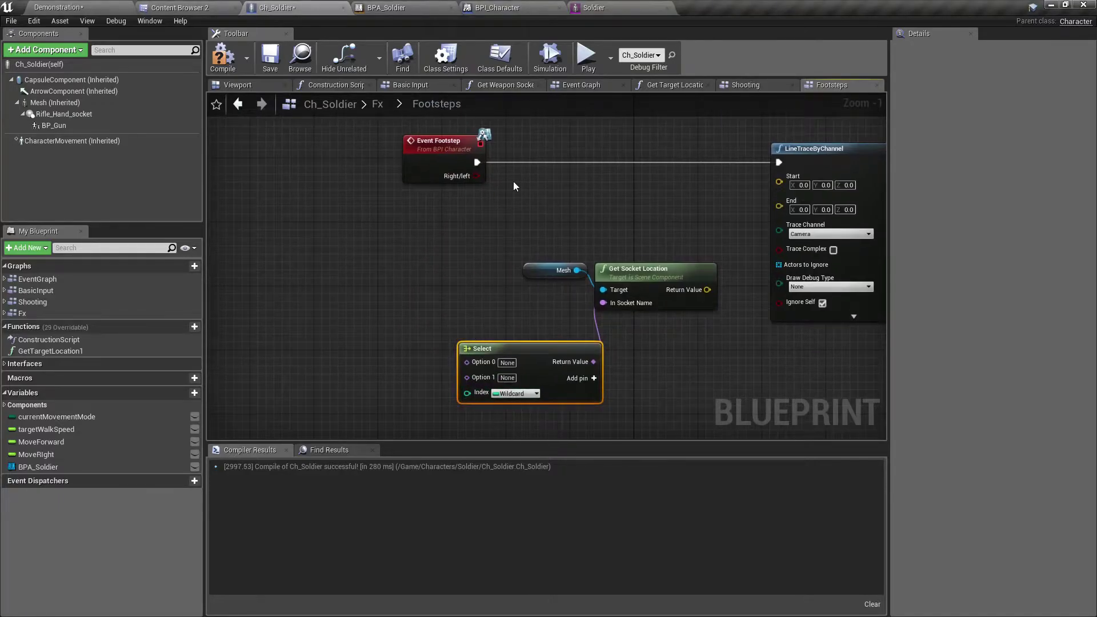
left_click_drag(477, 176, 468, 392)
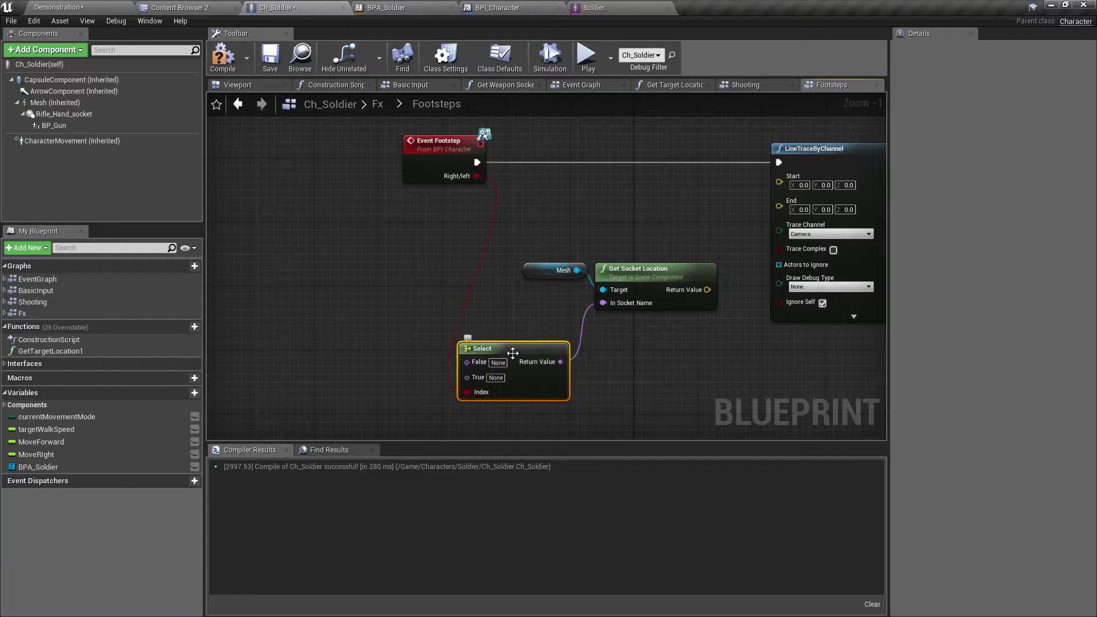
scroll(519, 351, "up", 1)
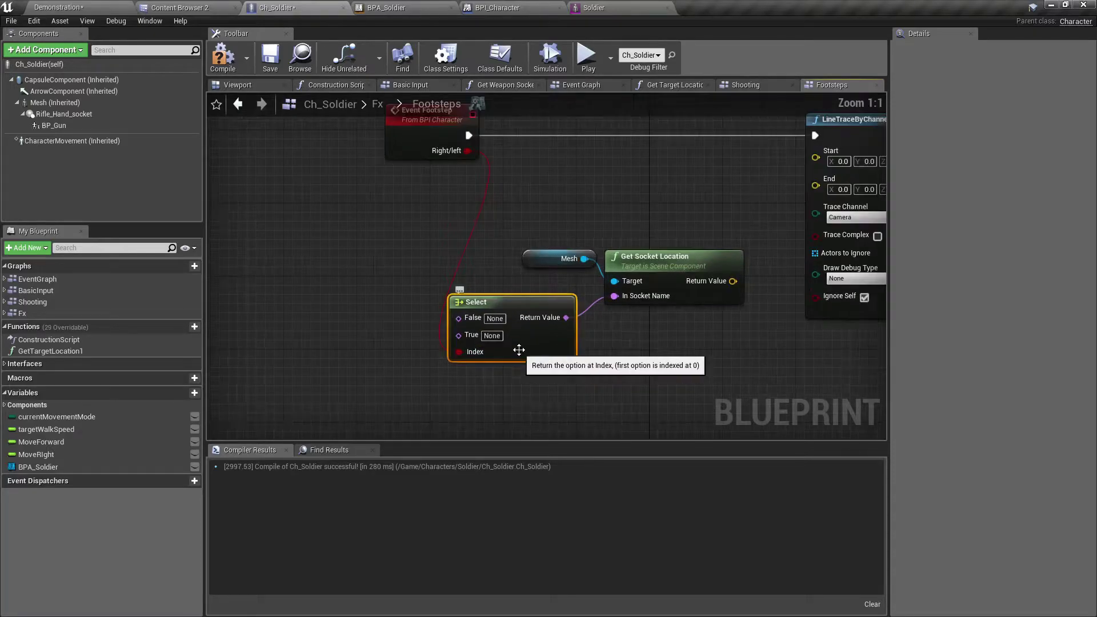
left_click(497, 320)
type("LeftFoot")
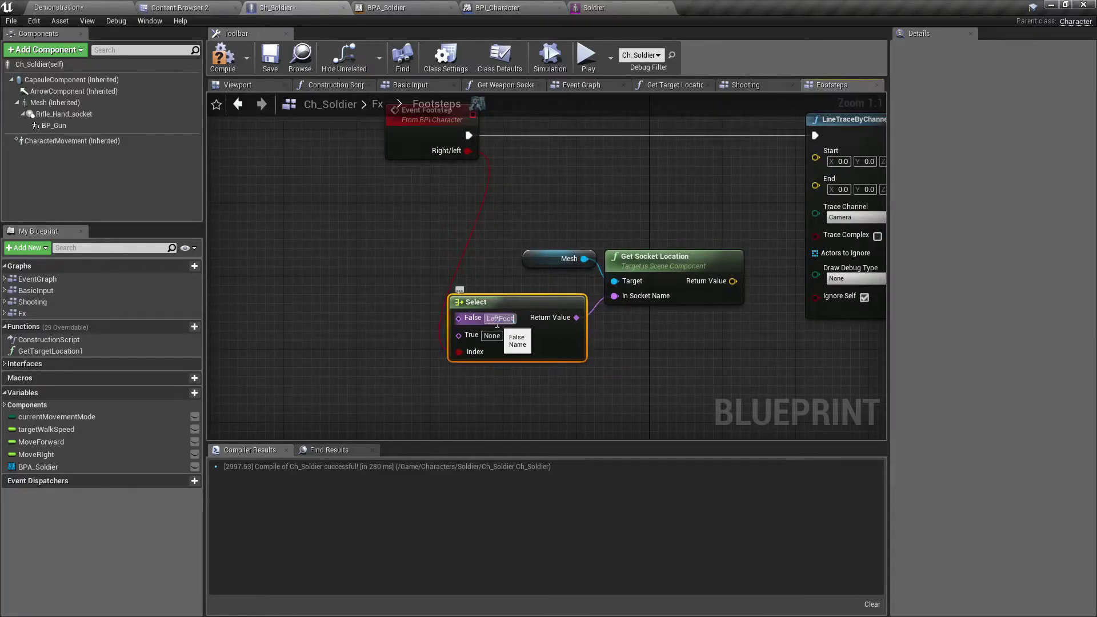
key("Return")
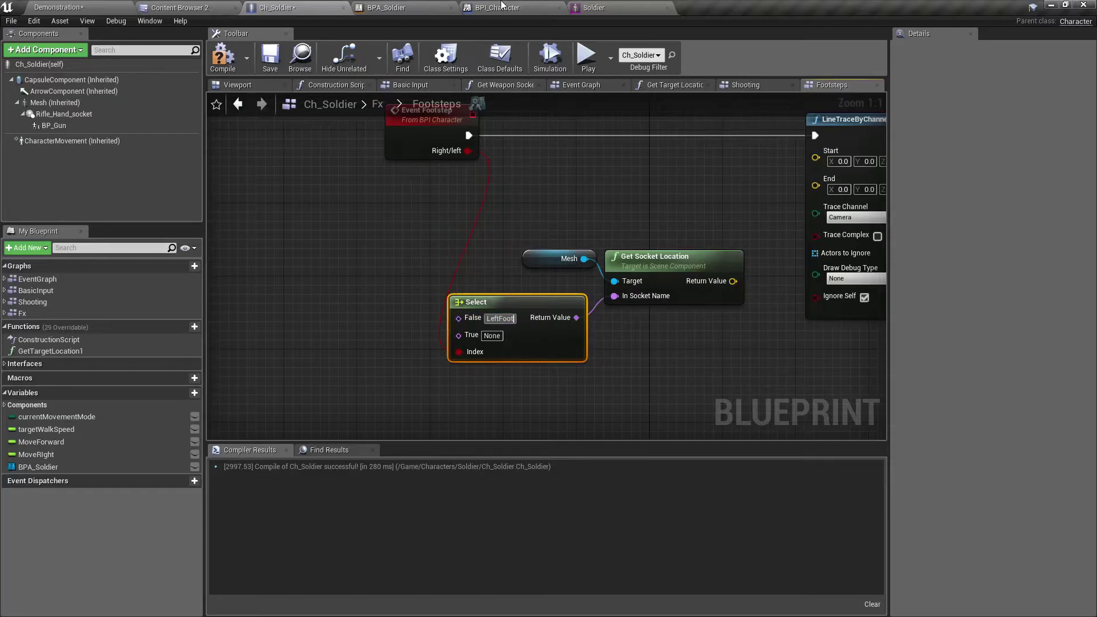
Check the RightFoot bone in the Soldier skeleton and set the Select's True option to RightFoot
left_click(594, 7)
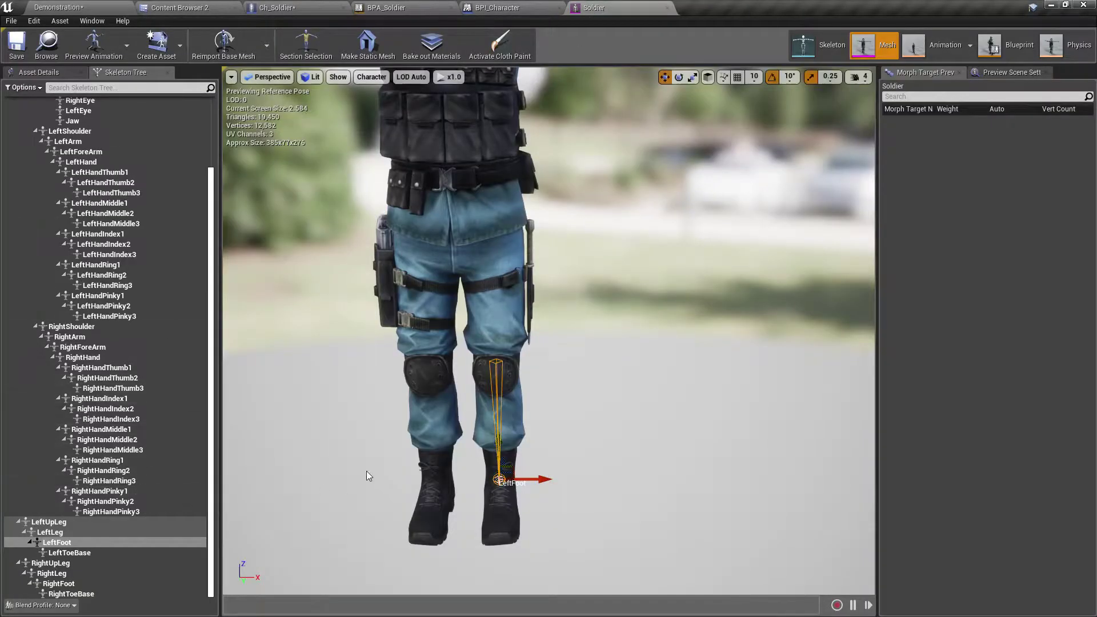
left_click(434, 496)
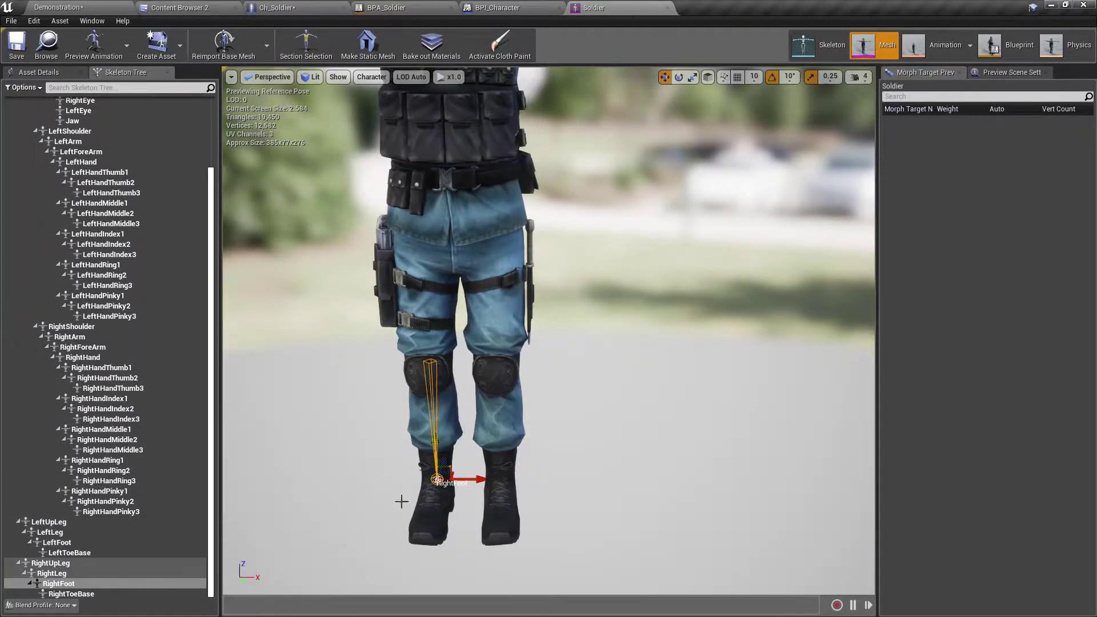
right_click(77, 584)
key("Escape")
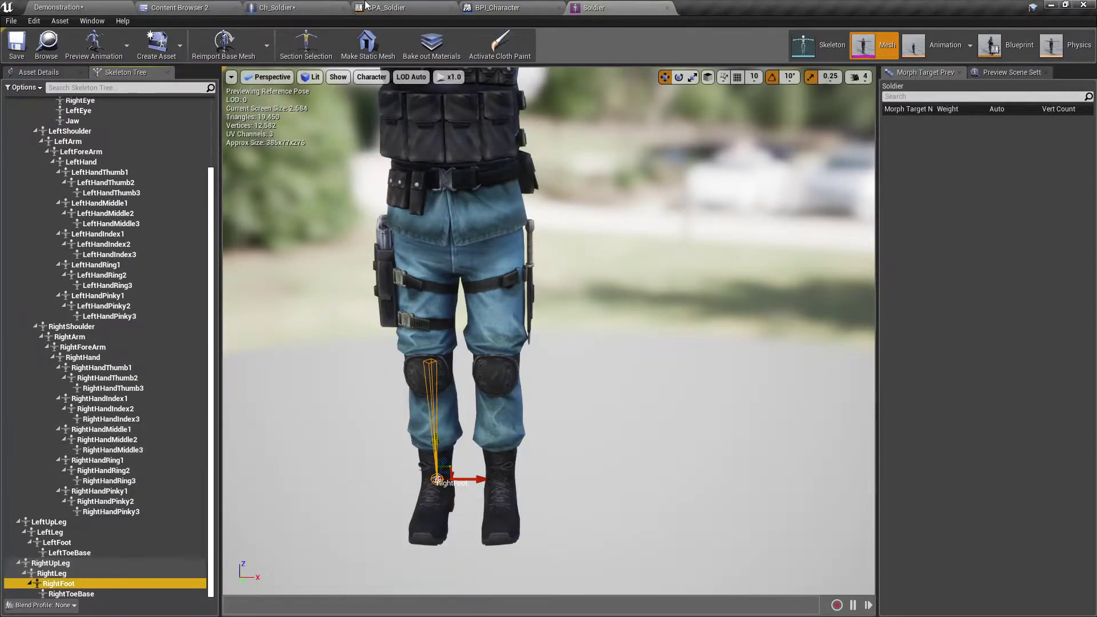
left_click(312, 7)
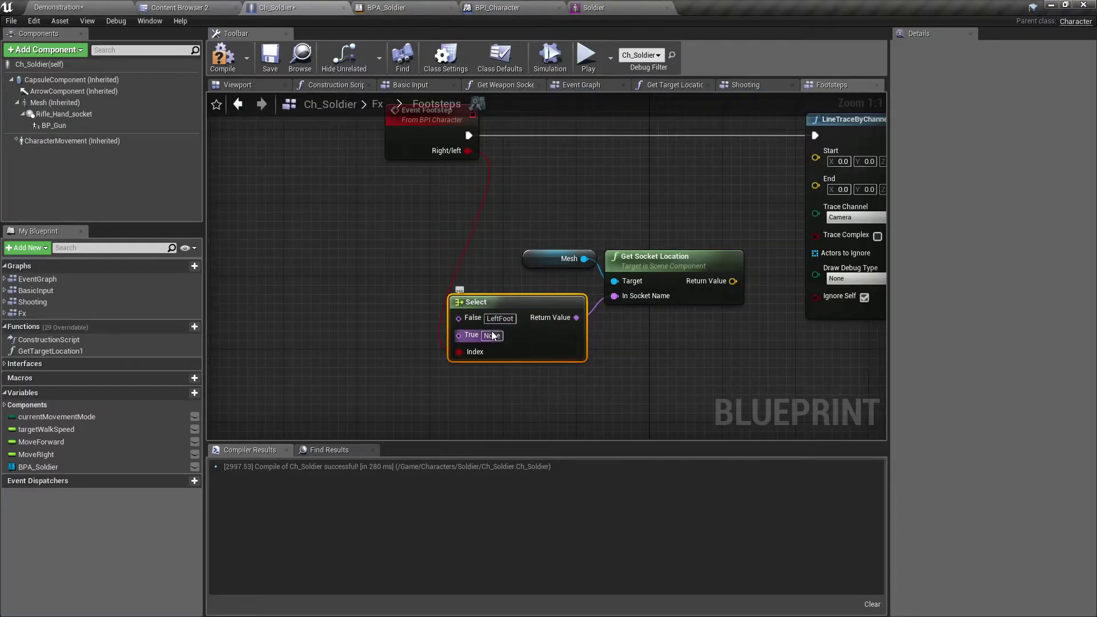
type("RightFoot")
key("Return")
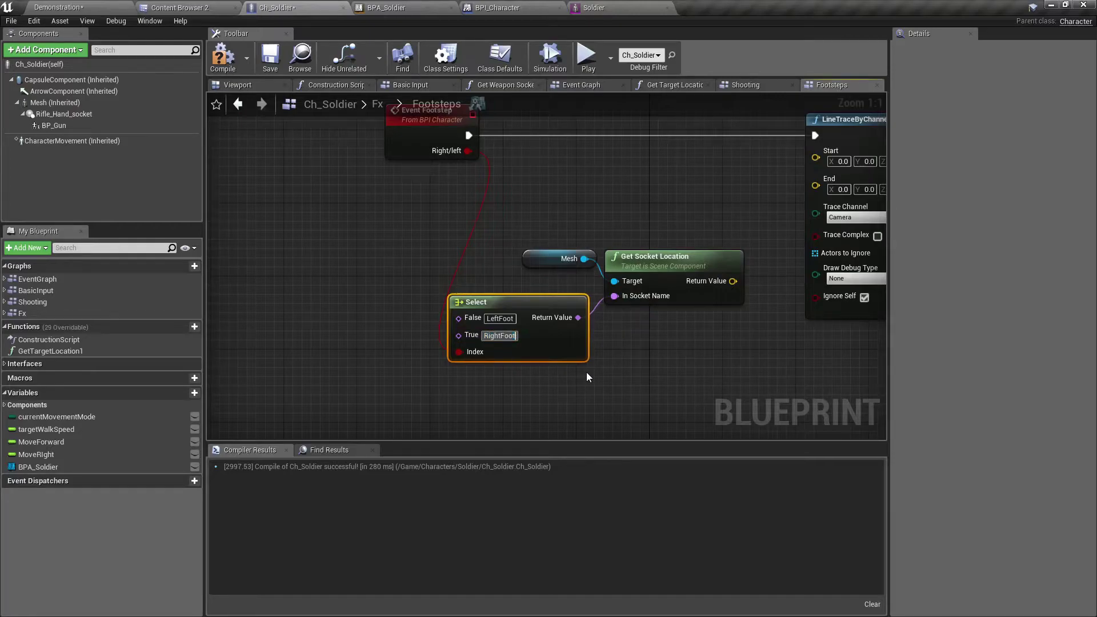
Add a Vector + Vector with Z=50 after Get Socket Location and wire it into the trace Start
right_click_drag(639, 340, 390, 288)
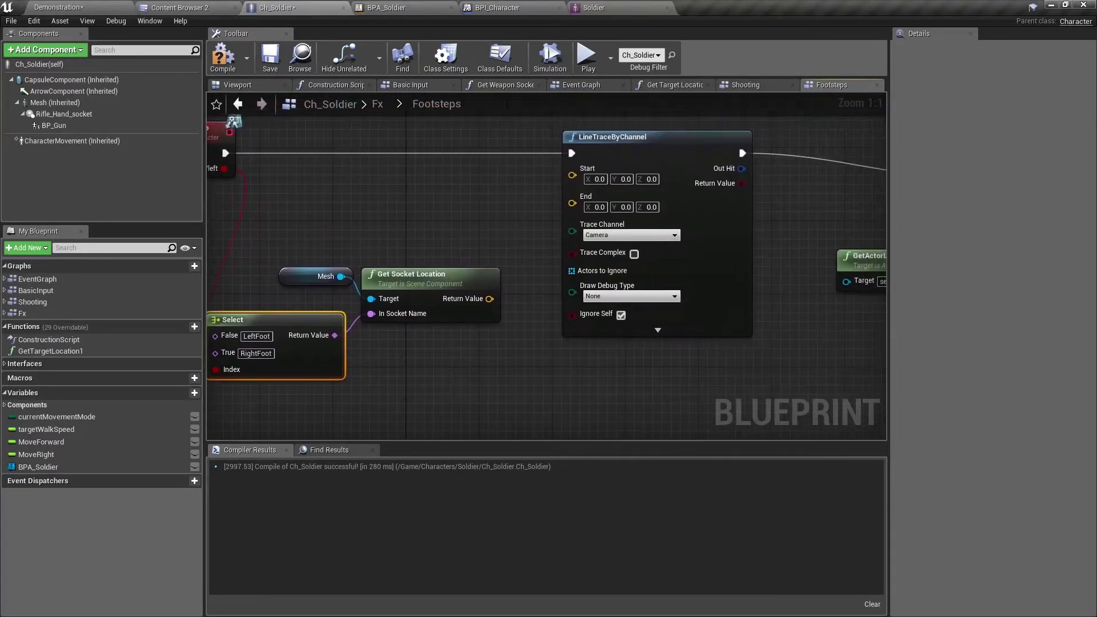
left_click_drag(319, 233, 512, 324)
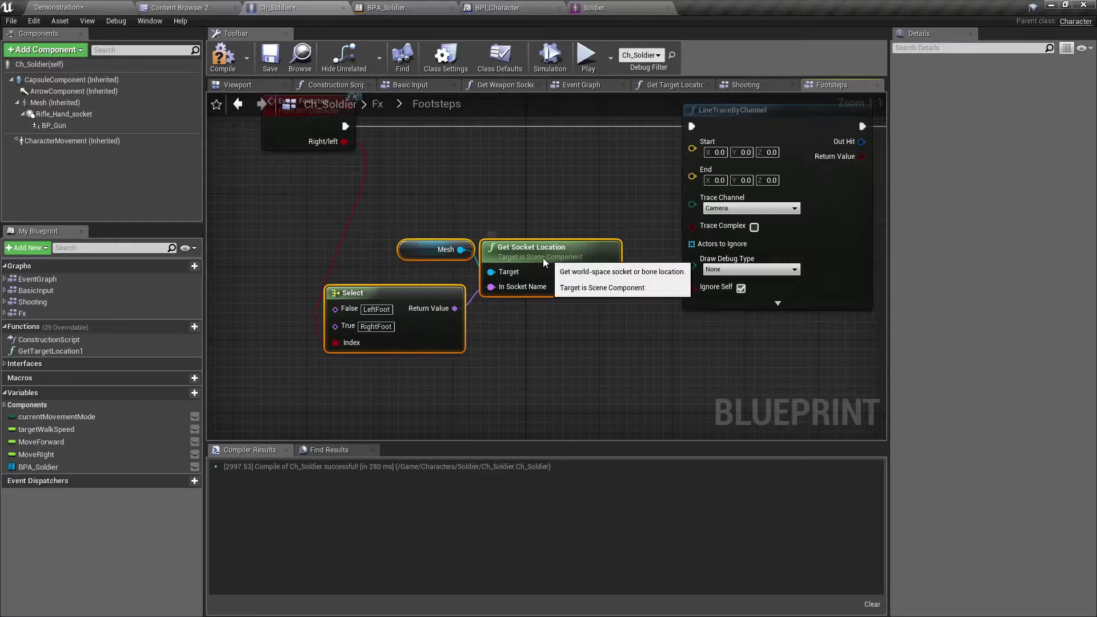
mouse_move(594, 284)
left_mouse_down()
mouse_move(439, 284)
mouse_move(519, 243)
left_mouse_up()
type("make array")
key("Return")
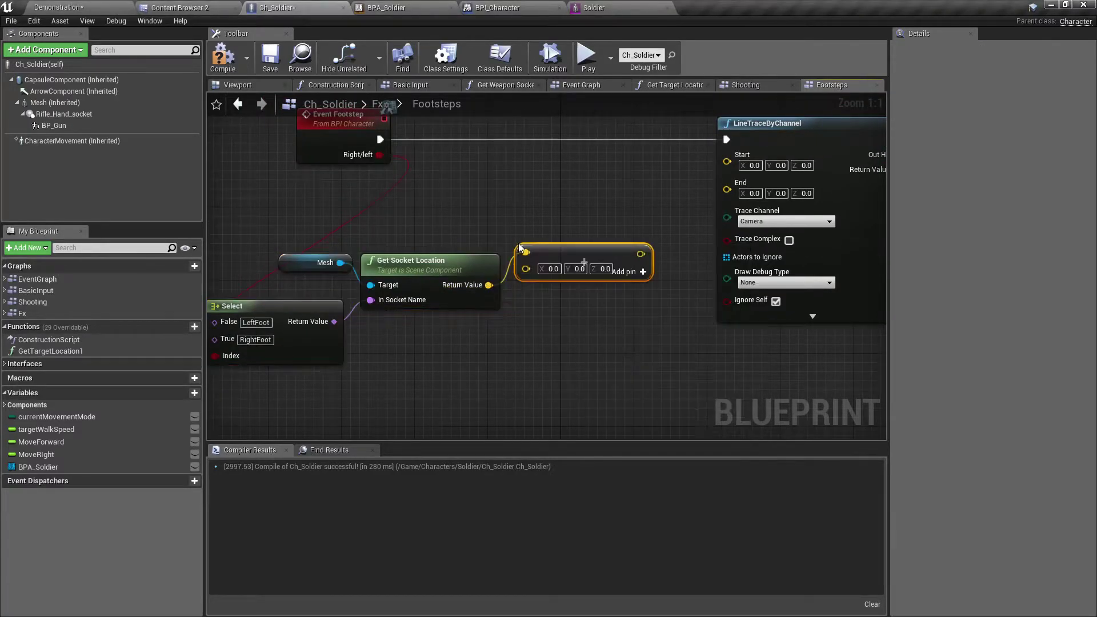
left_click(604, 269)
type("50")
left_click_drag(611, 260, 583, 221)
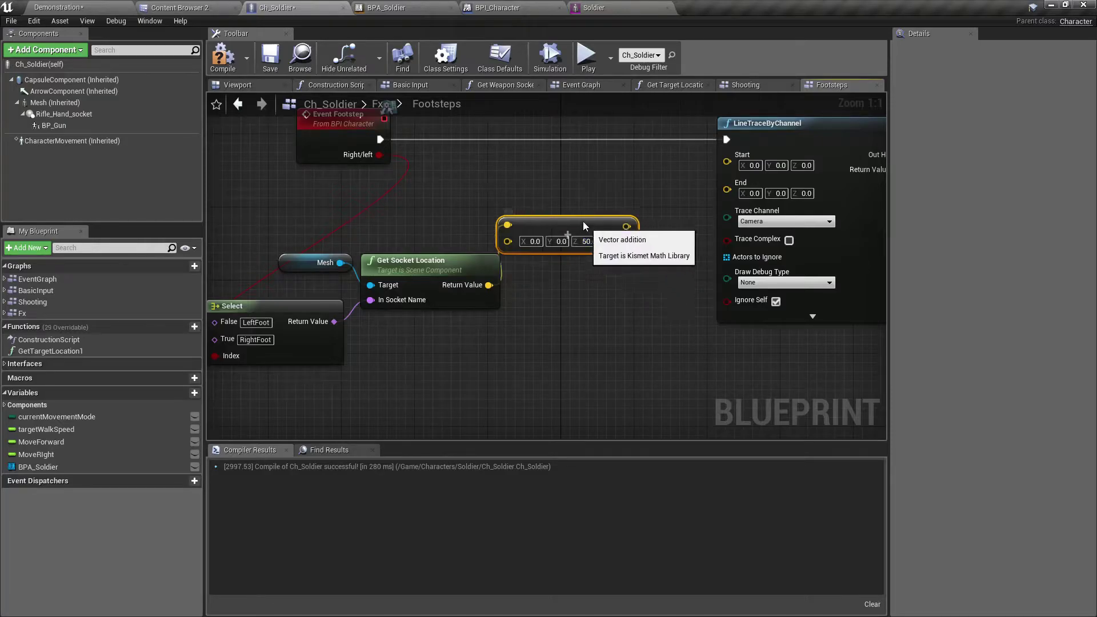
right_click_drag(539, 259, 571, 260)
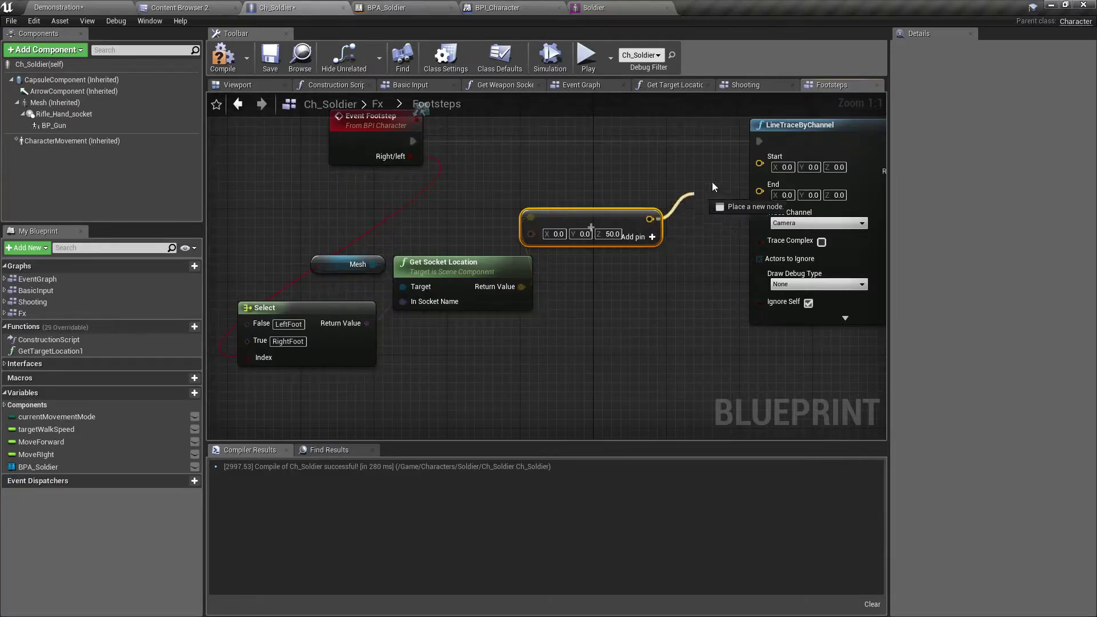
left_click_drag(651, 220, 759, 157)
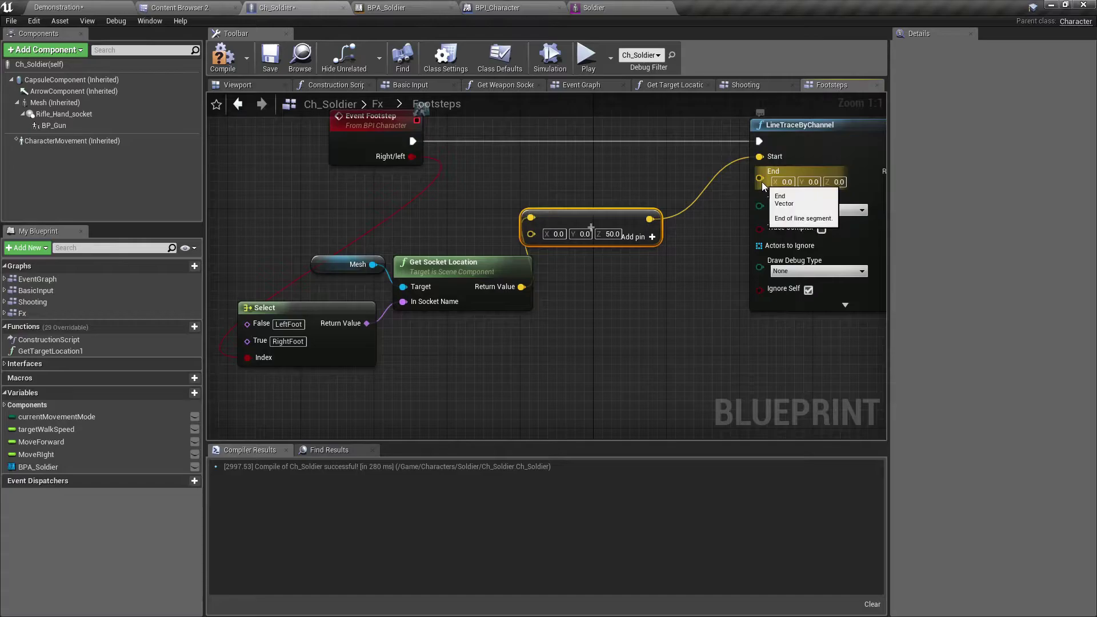
Duplicate the addition node, set its Z to -50 and wire it into the trace End
key("ctrl+c")
key("ctrl+v")
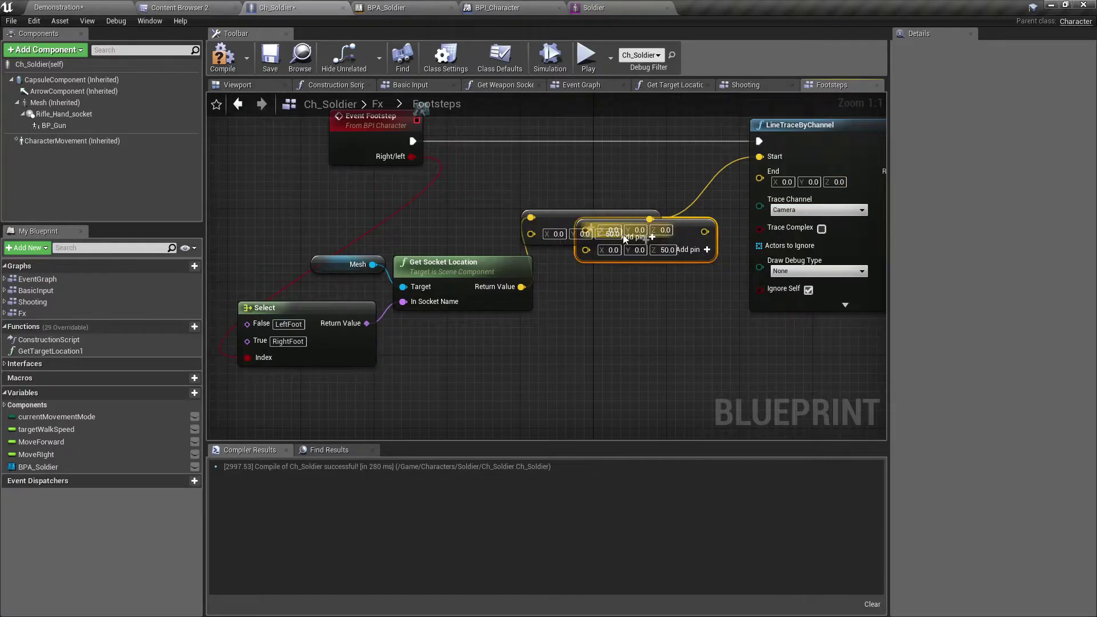
mouse_move(592, 227)
left_mouse_down()
mouse_move(579, 322)
mouse_move(521, 287)
left_mouse_up()
left_click(649, 334)
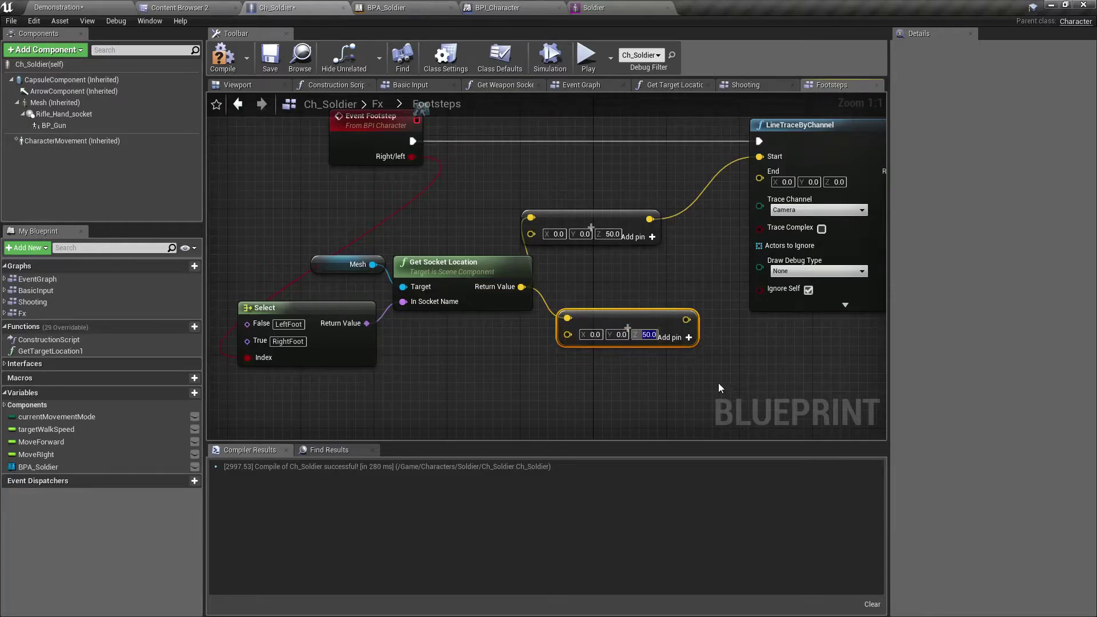
key("Home")
type("-")
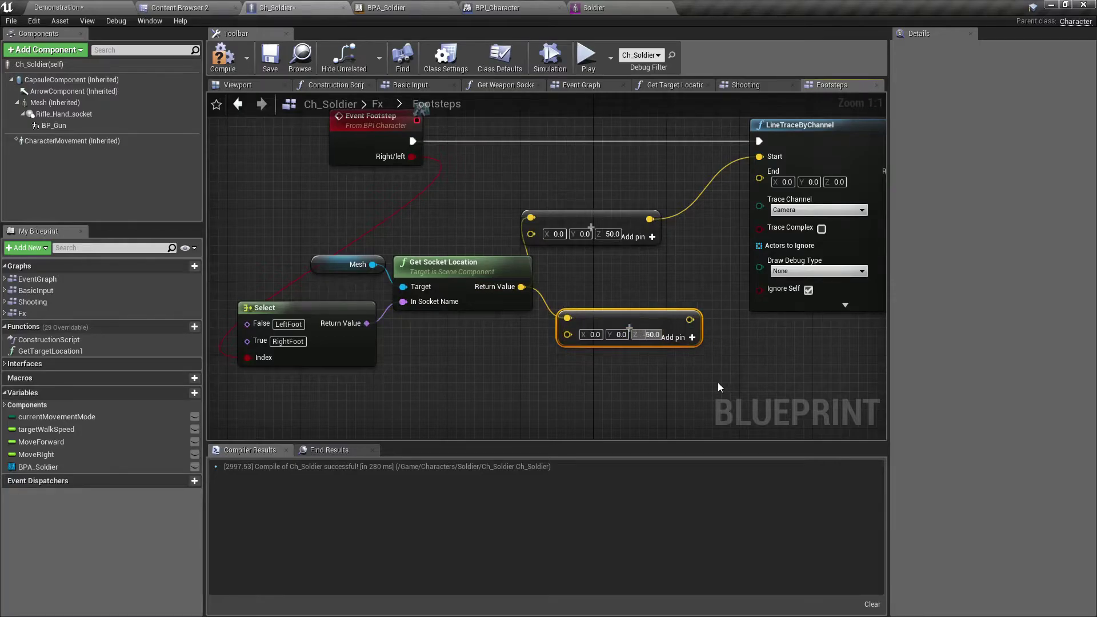
type("-50")
left_click_drag(691, 319, 759, 171)
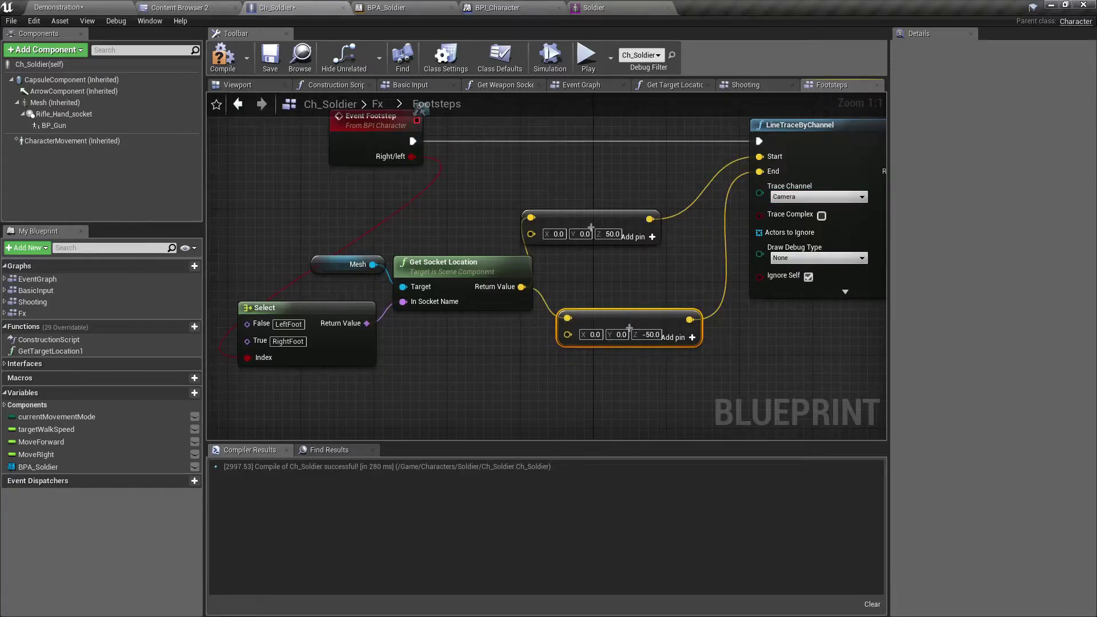
Move Play Sound at Location and GetActorLocation up and right, away from the trace
right_click_drag(866, 317, 701, 342)
scroll(565, 328, "down", 2)
left_click_drag(517, 172, 751, 323)
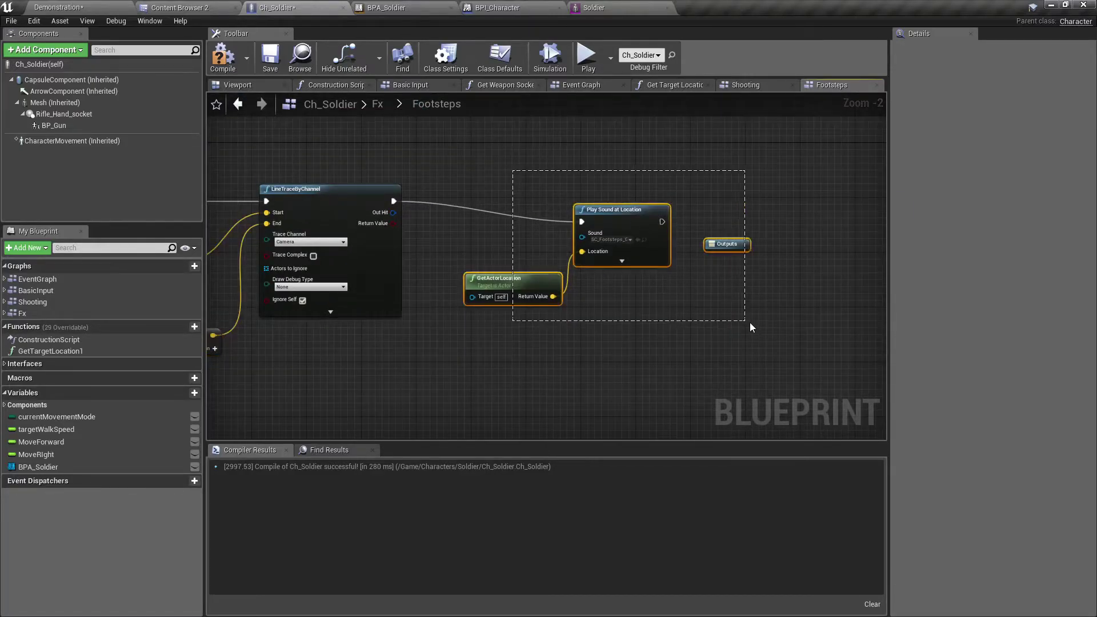
left_click_drag(641, 232, 727, 205)
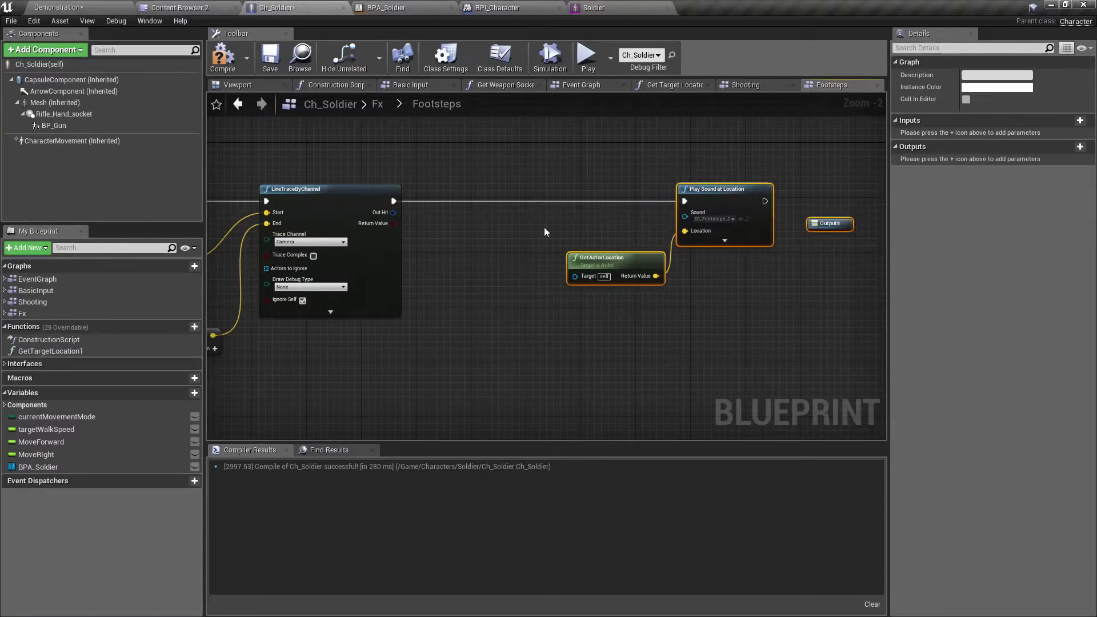
scroll(511, 232, "up", 2)
right_click_drag(528, 247, 587, 250)
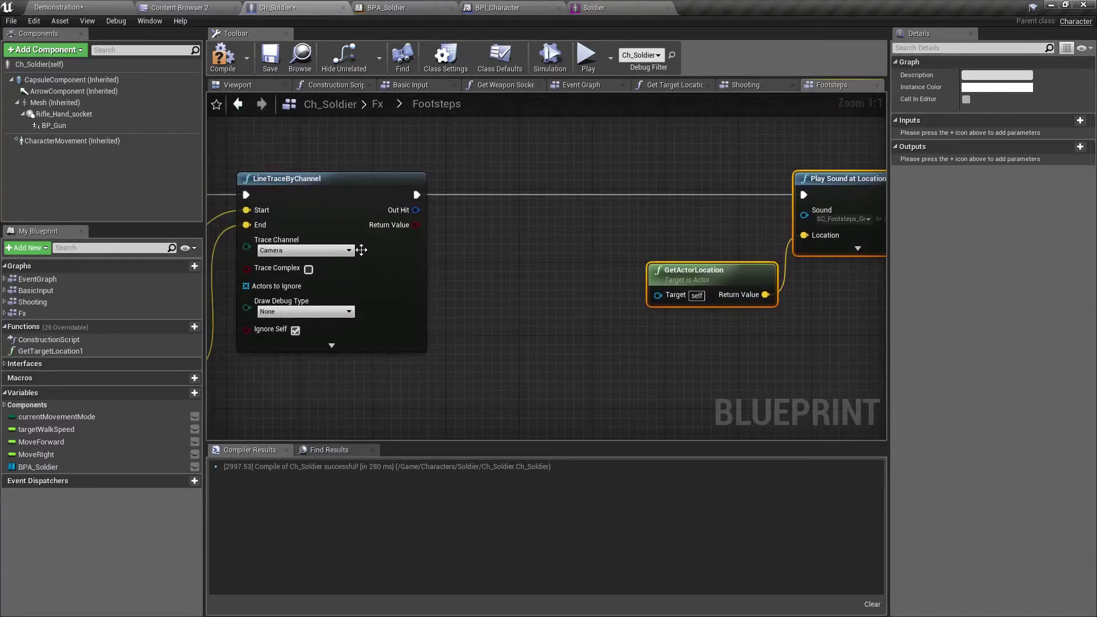
Add a Branch after the trace with Return Value as its Condition
left_click_drag(414, 192, 482, 184)
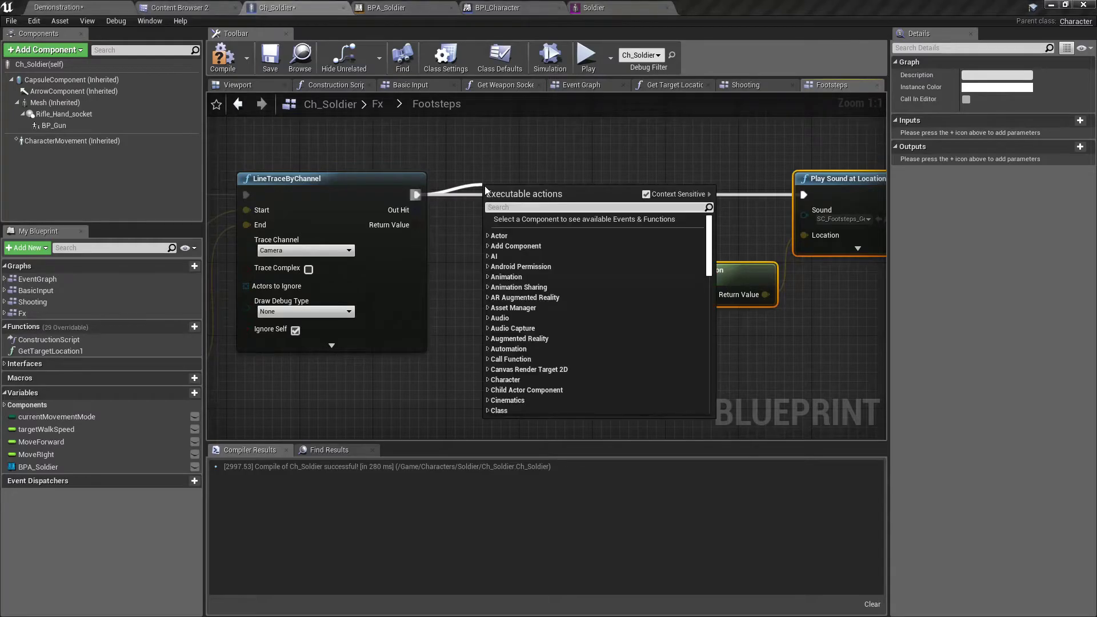
type("bra")
key("Return")
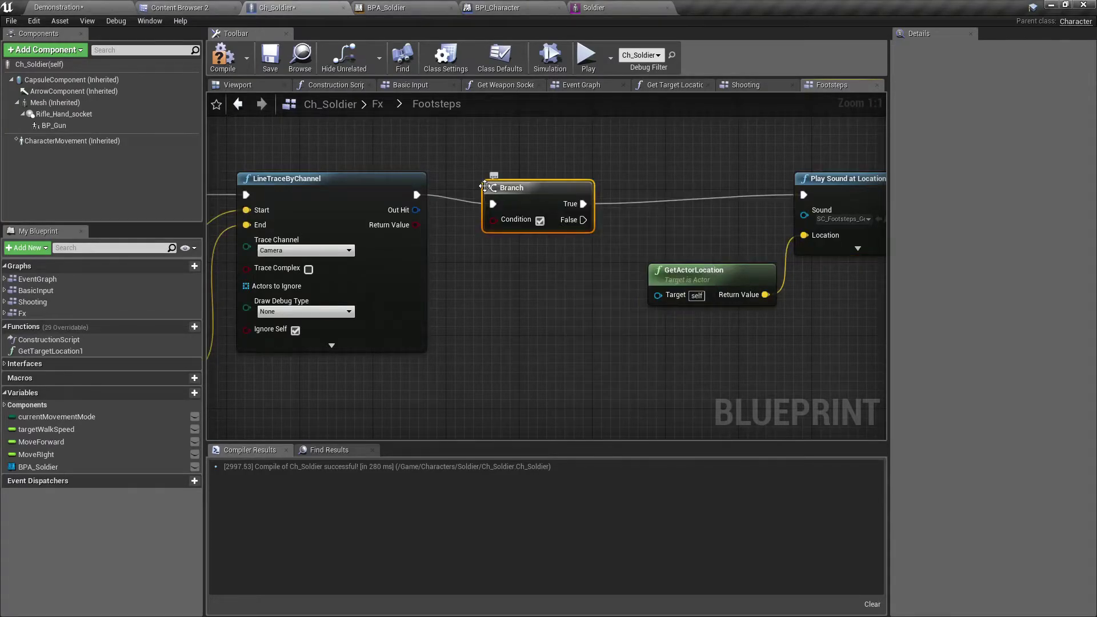
left_click_drag(415, 226, 493, 220)
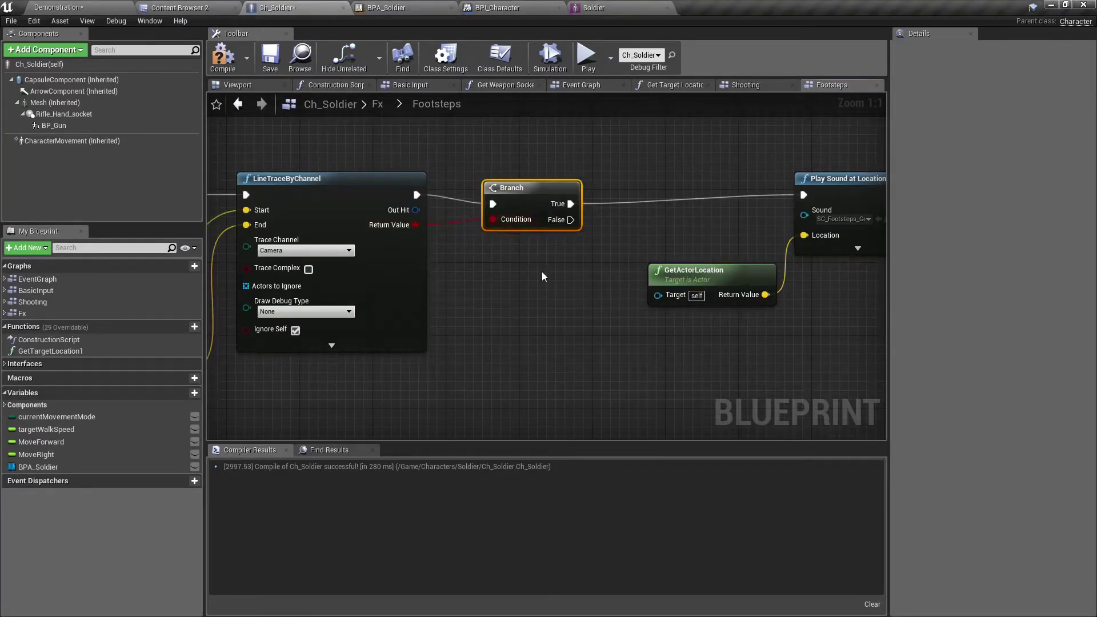
right_click_drag(542, 272, 334, 267)
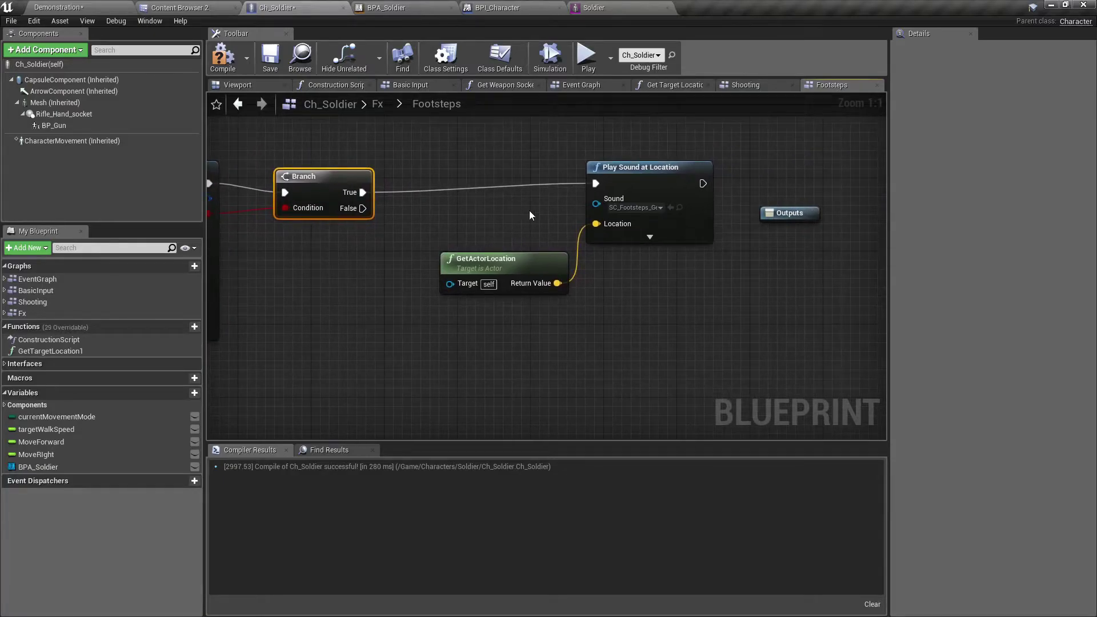
right_click_drag(494, 177, 653, 178)
mouse_move(367, 197)
left_mouse_down()
mouse_move(401, 217)
mouse_move(370, 199)
left_mouse_up()
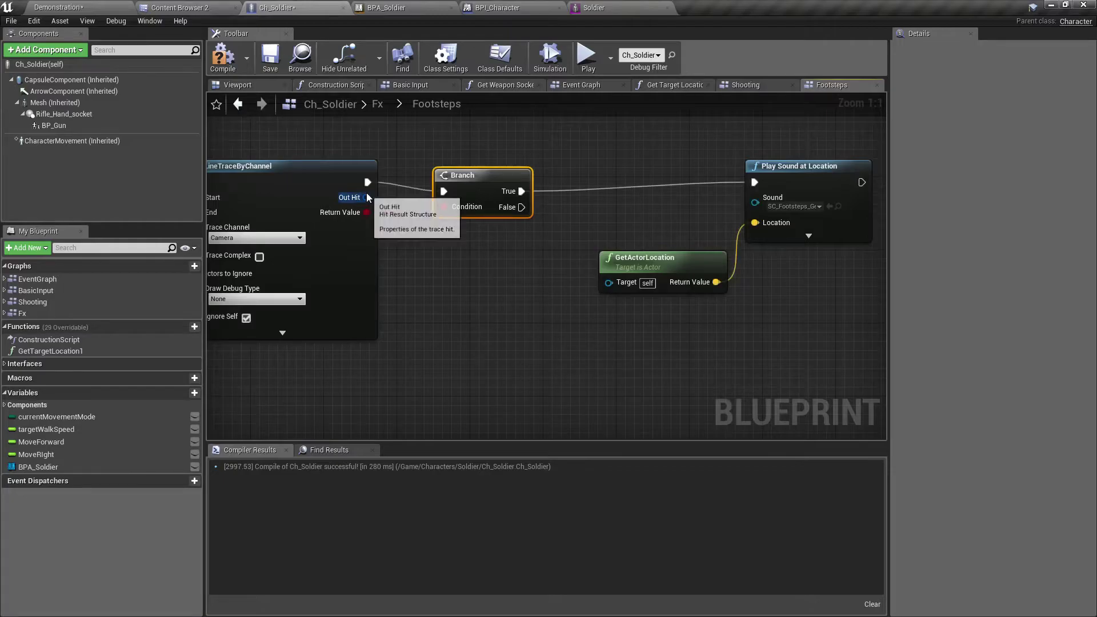
Split the Out Hit struct pin and feed Out Hit Phys Mat into a Get Surface Type node
right_click(366, 191)
mouse_move(393, 372)
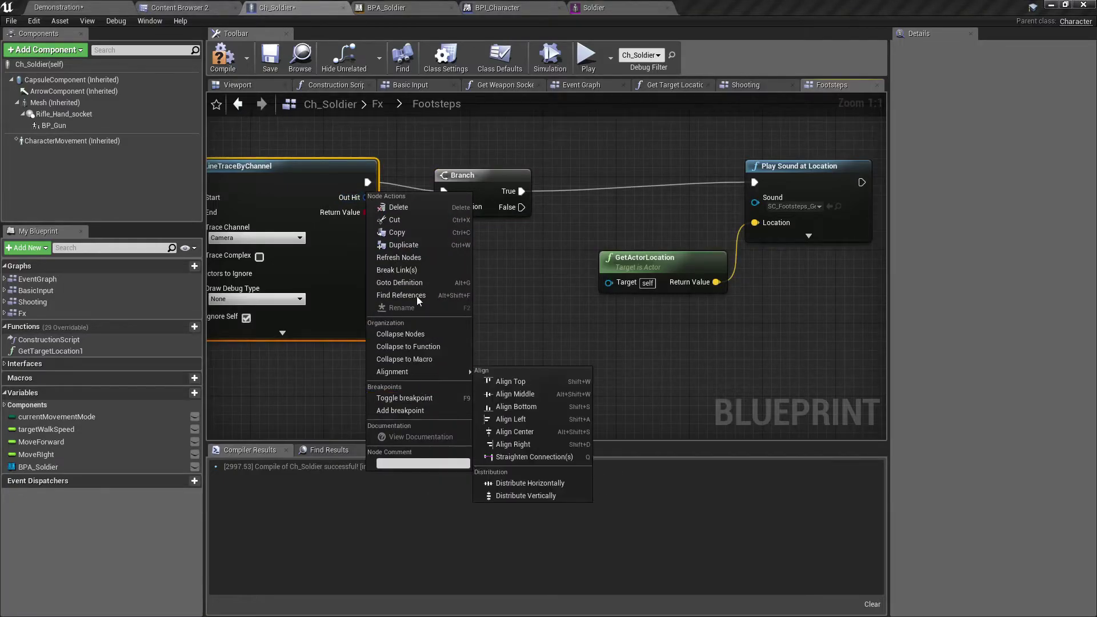
left_click(496, 284)
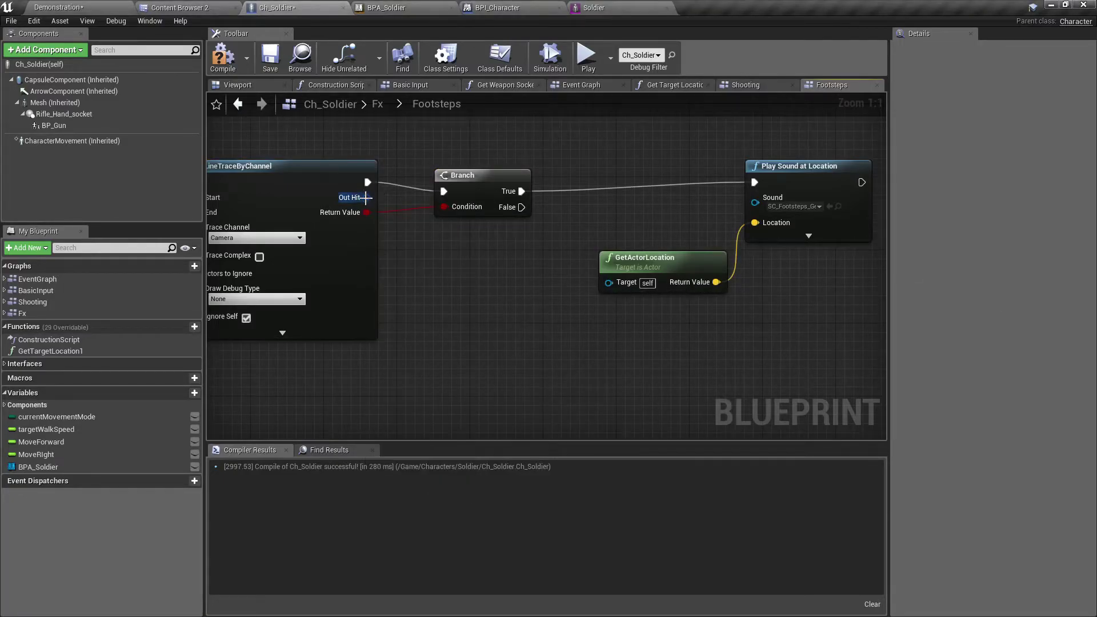
right_click(366, 197)
left_click(403, 233)
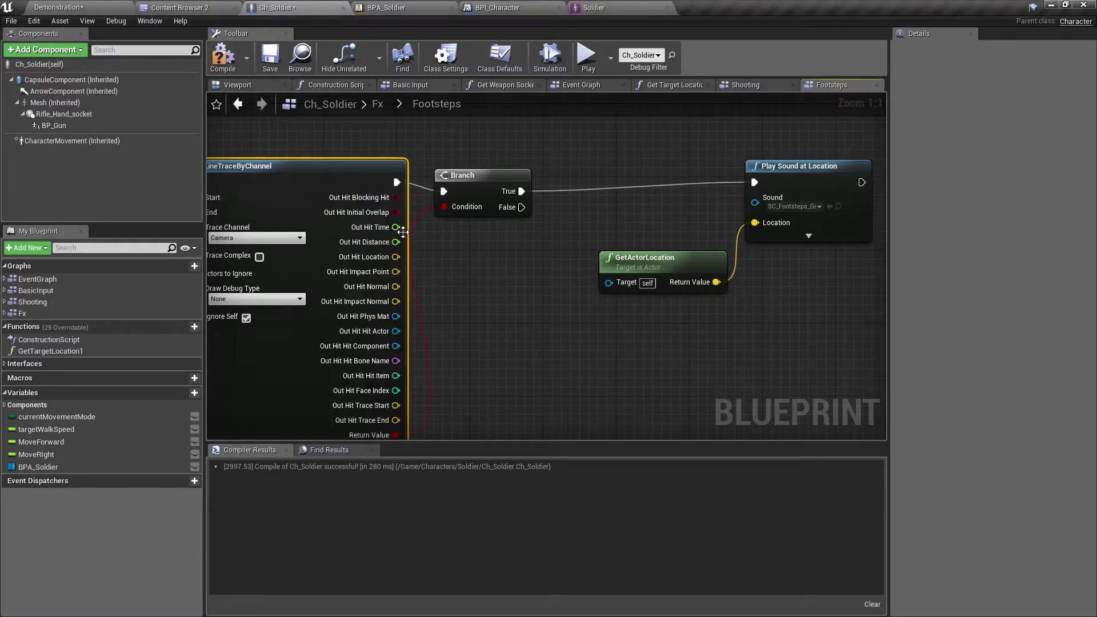
right_click_drag(447, 262, 432, 193)
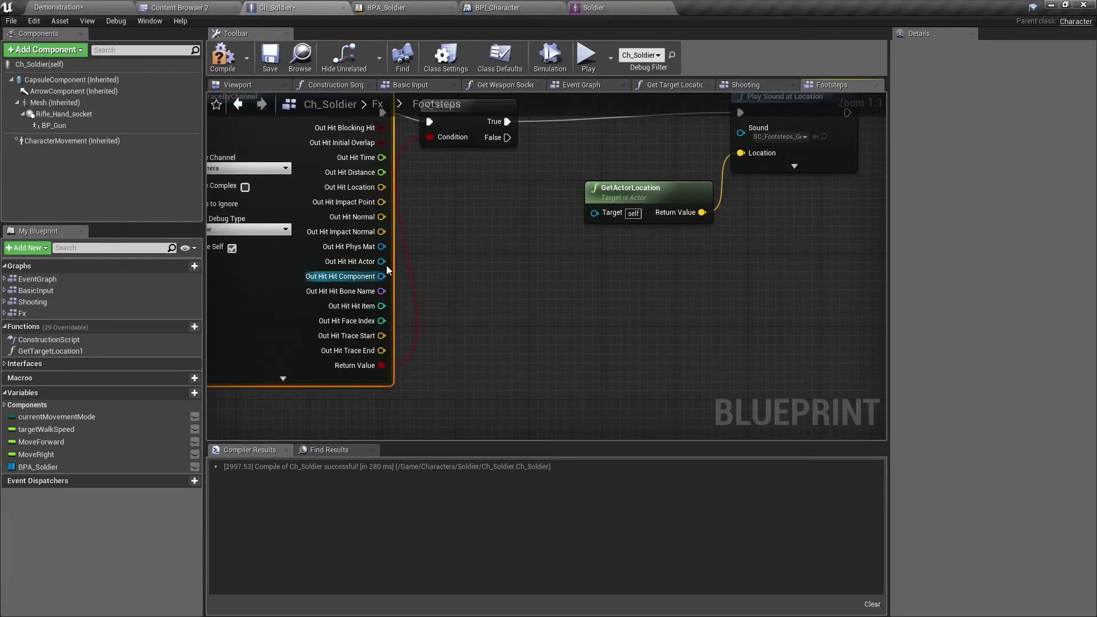
left_click_drag(381, 247, 482, 306)
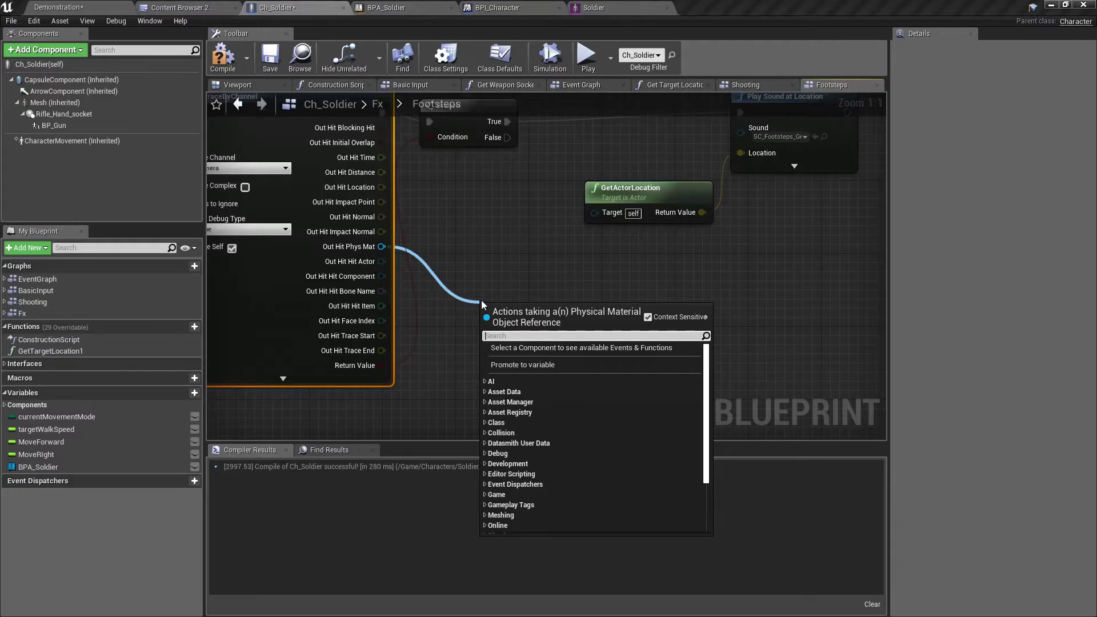
type("get")
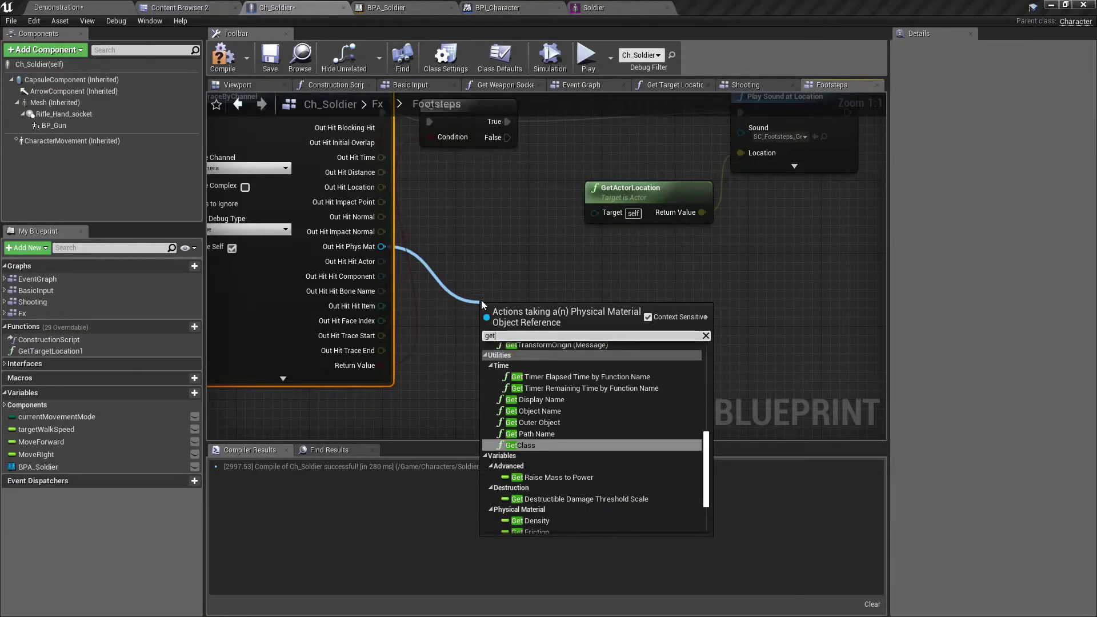
type(" surfa")
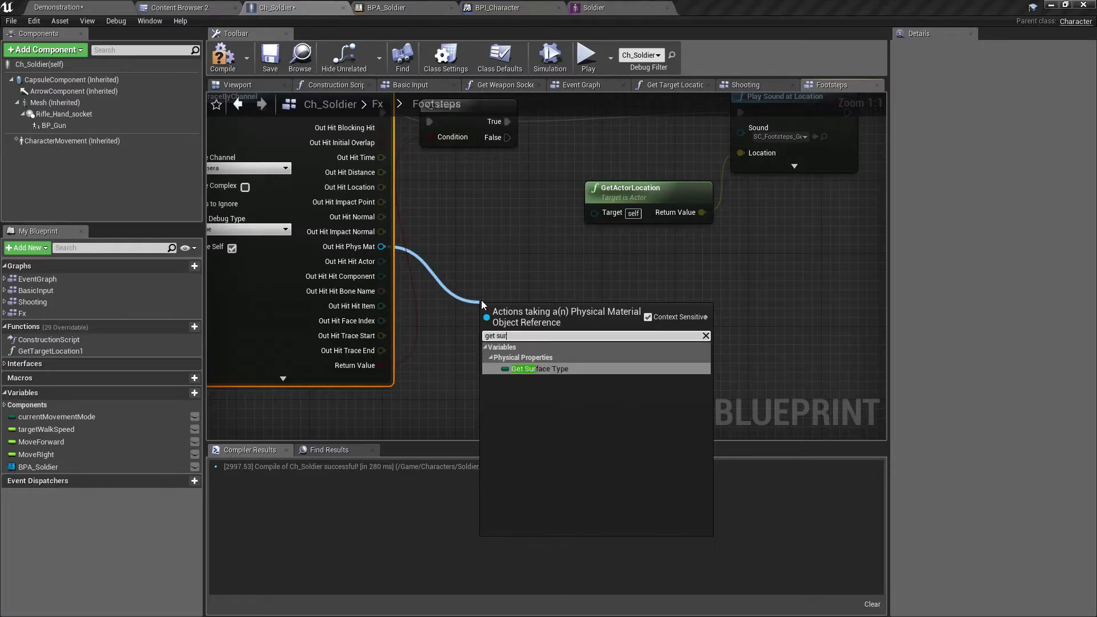
key("Return")
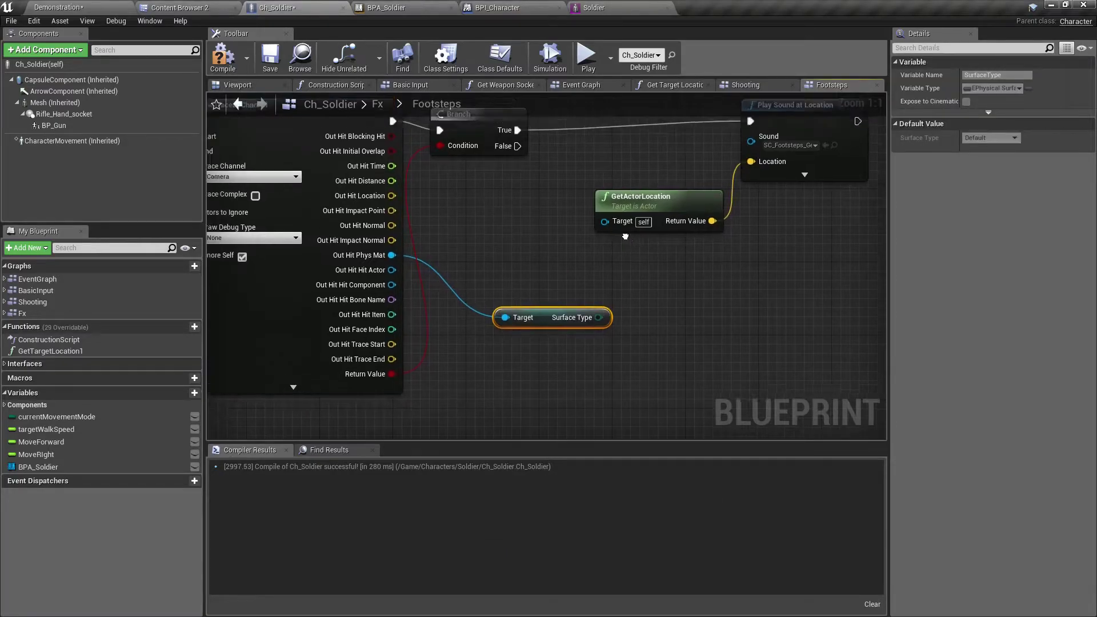
Set the trace's Draw Debug Type to draw debug lines for one frame
right_click_drag(485, 300, 736, 370)
left_click(464, 302)
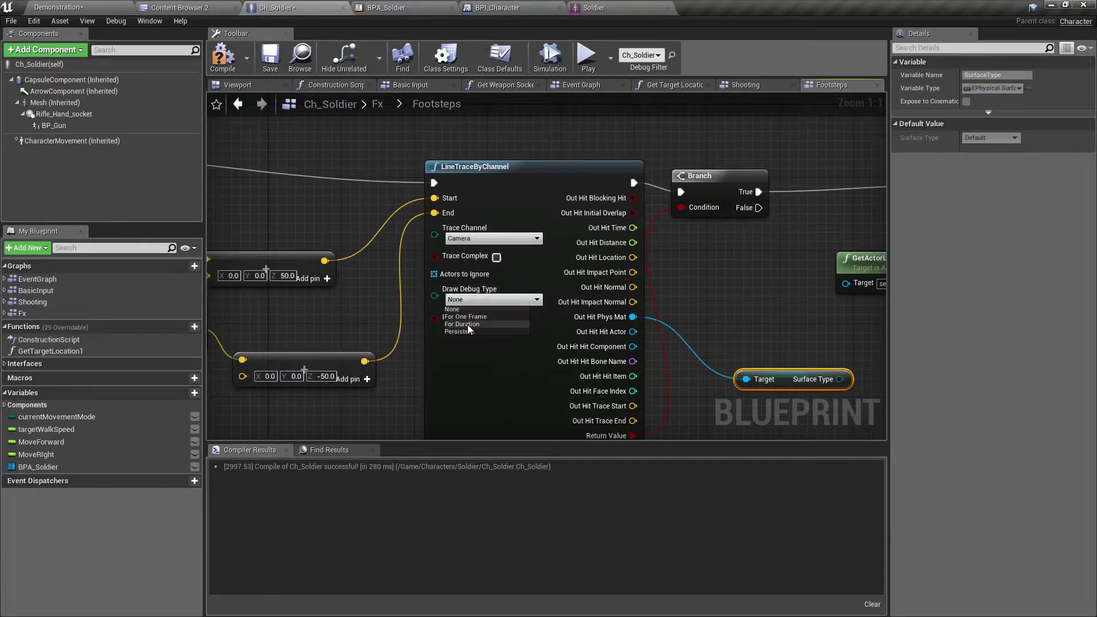
left_click(468, 324)
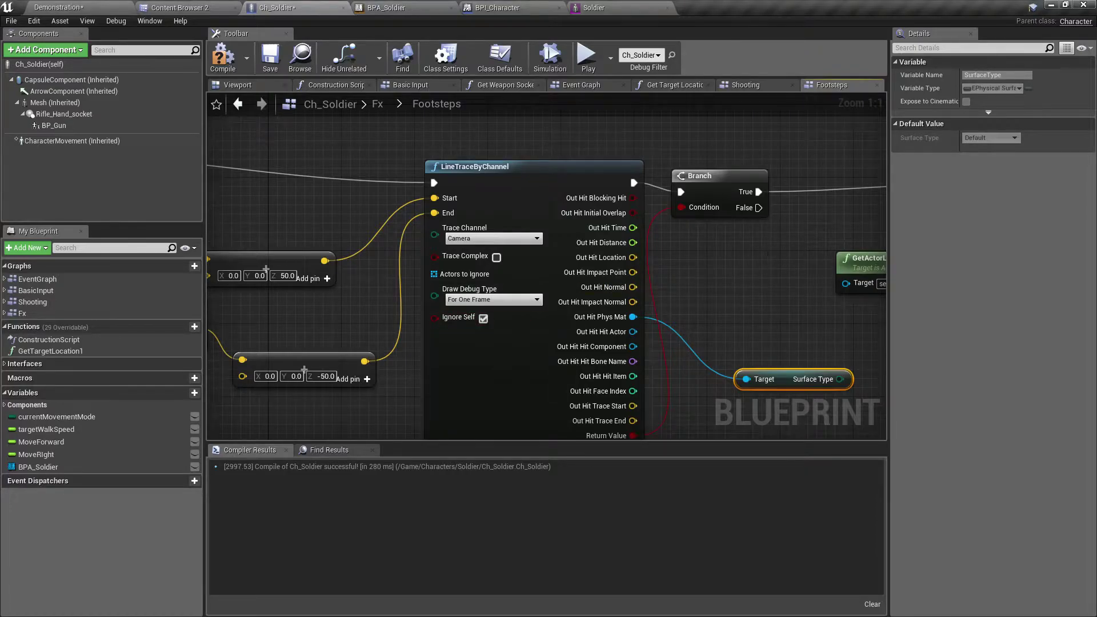
mouse_move(764, 254)
right_mouse_down()
mouse_move(428, 264)
mouse_move(557, 338)
mouse_move(569, 326)
mouse_move(475, 325)
right_mouse_up()
Add a Select off the Sound pin indexed by Surface Type, exposing options from Default to Wood
left_click_drag(331, 270, 717, 147)
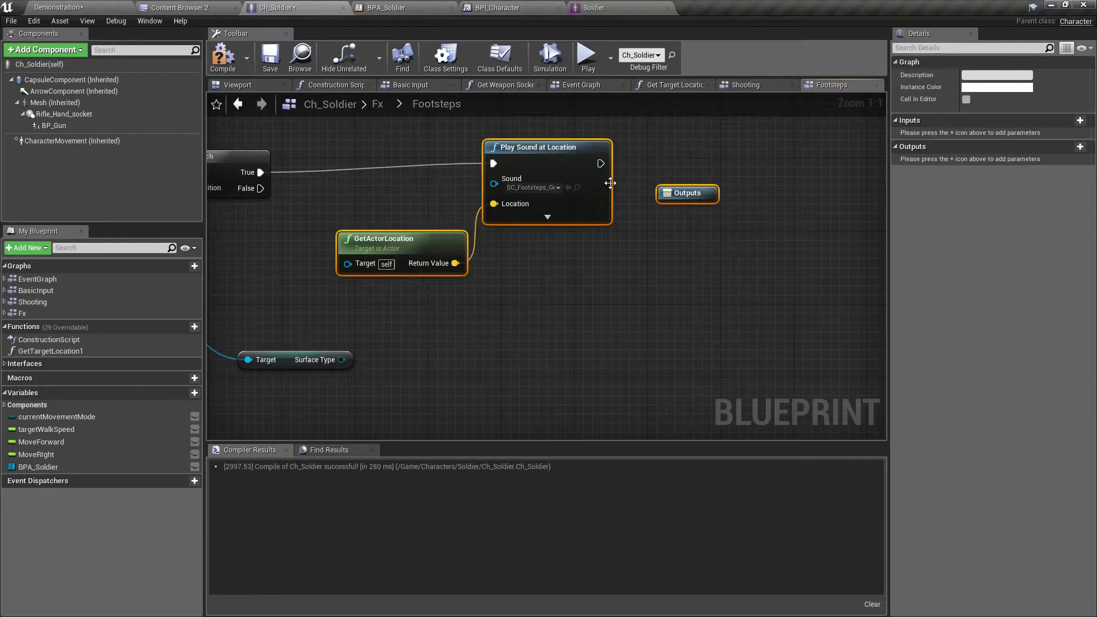
right_click_drag(553, 158, 654, 174)
mouse_move(654, 174)
left_mouse_down()
mouse_move(670, 166)
mouse_move(492, 342)
left_mouse_up()
left_click(425, 219)
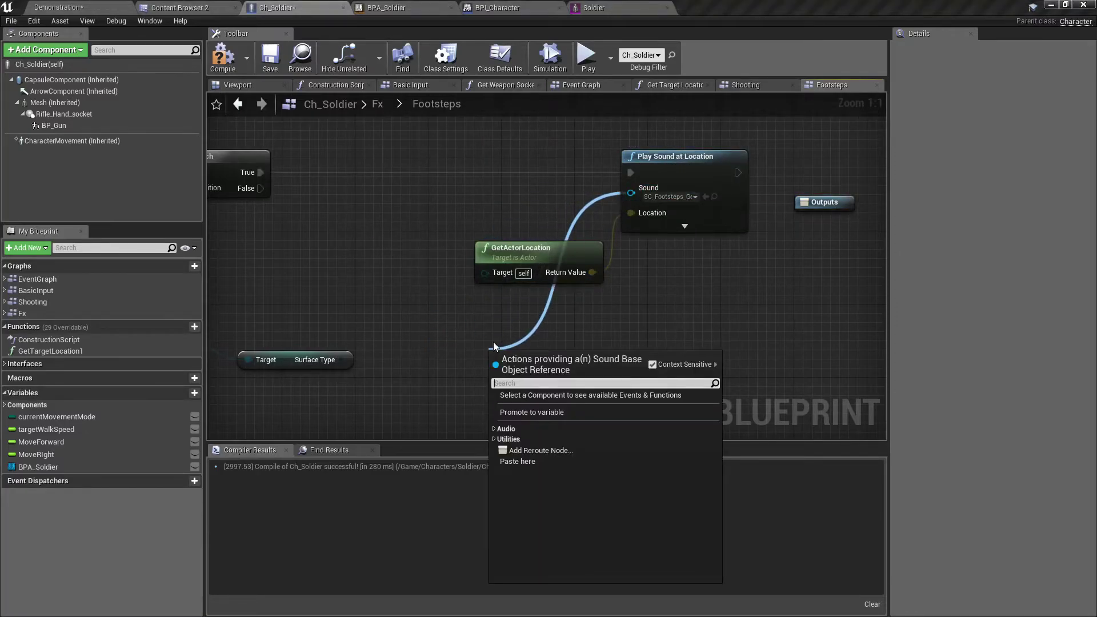
type("select")
key("Return")
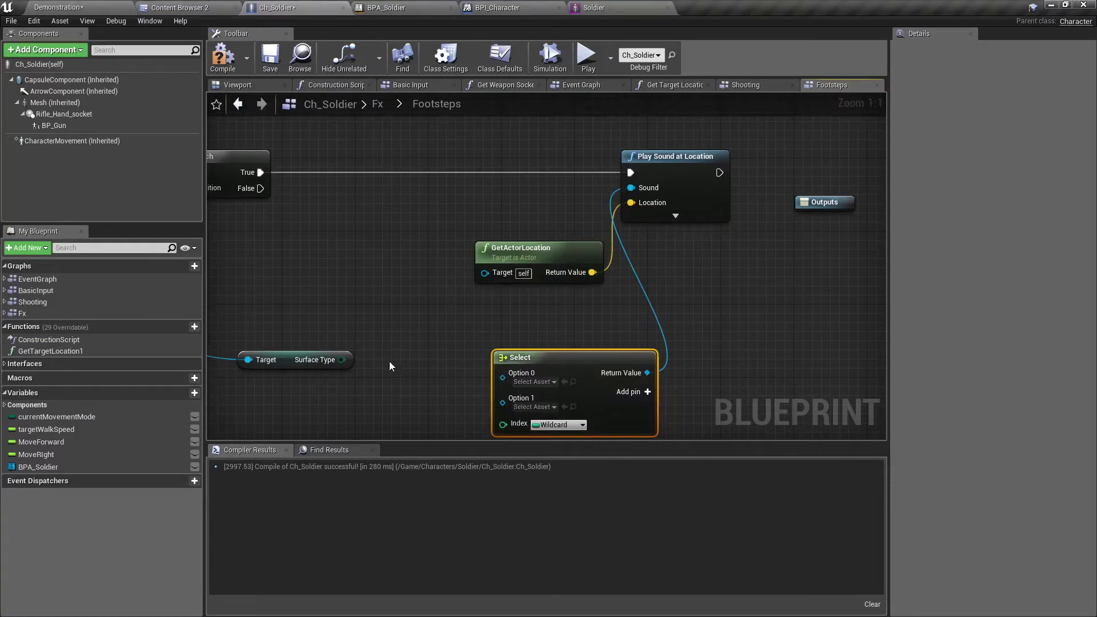
right_click_drag(389, 361, 400, 304)
mouse_move(352, 302)
left_mouse_down()
mouse_move(532, 389)
mouse_move(514, 366)
left_mouse_up()
right_click_drag(506, 256, 500, 140)
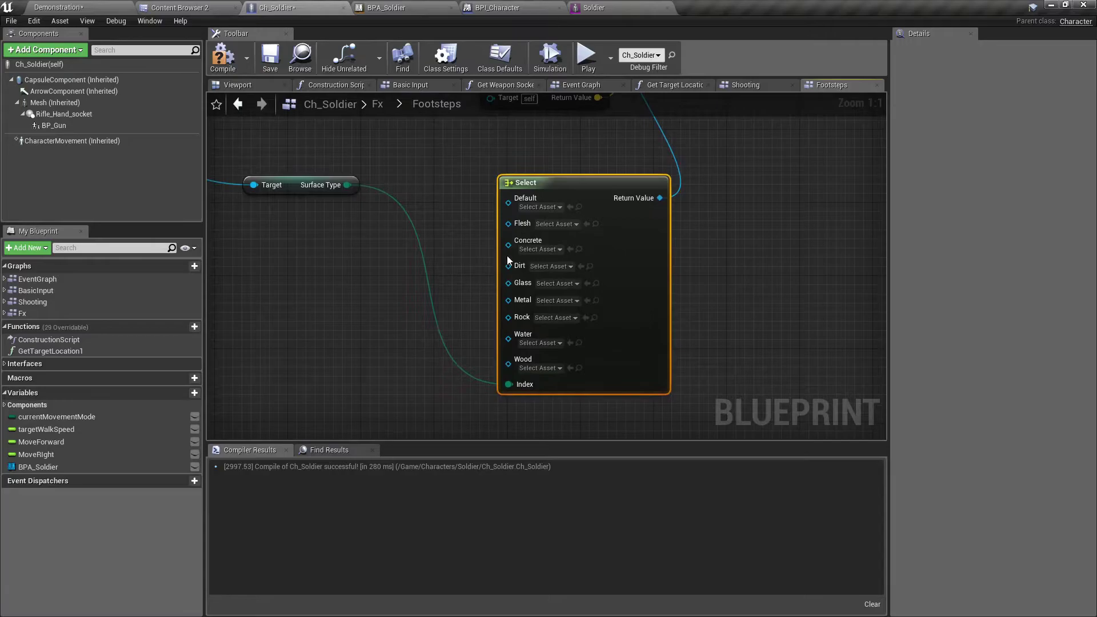
mouse_move(433, 257)
right_mouse_down()
mouse_move(413, 285)
mouse_move(421, 308)
right_mouse_up()
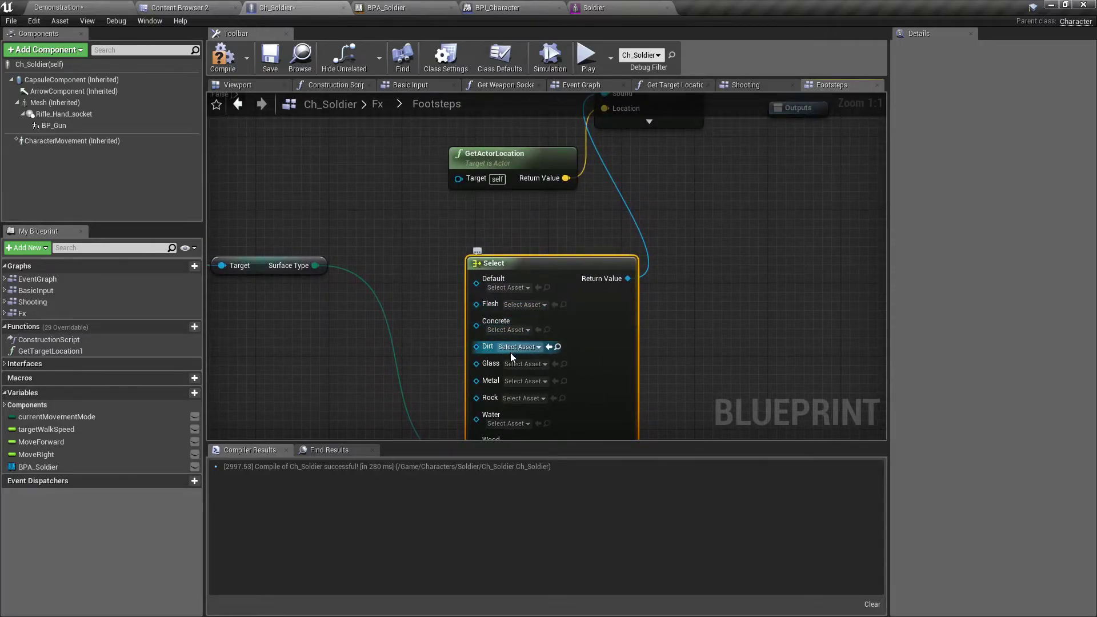
right_click_drag(497, 426, 496, 329)
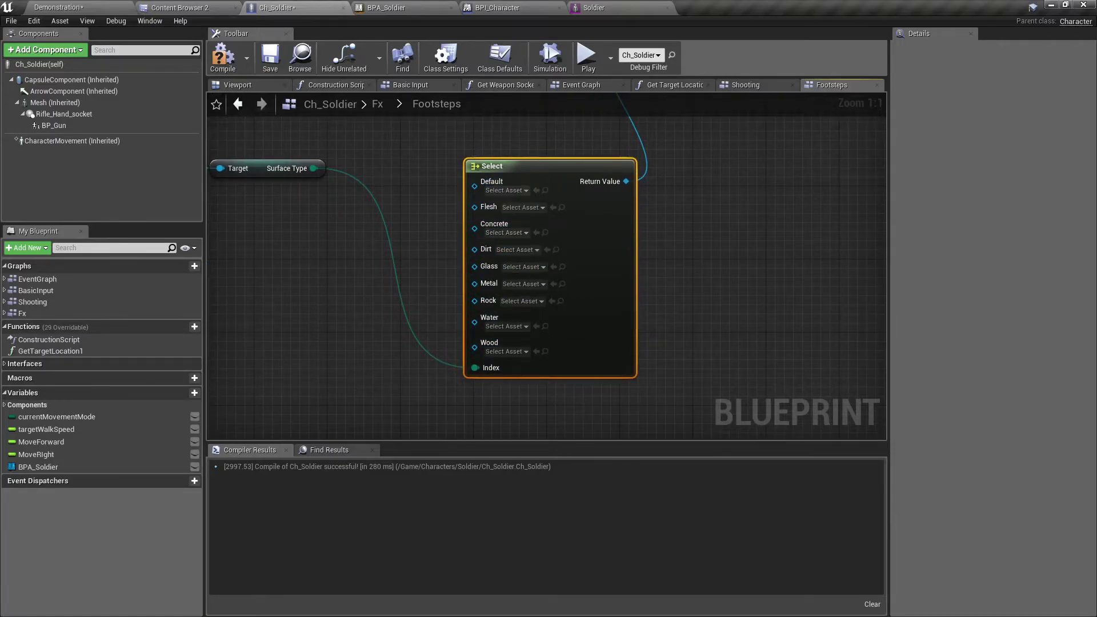
right_click_drag(487, 191, 465, 314)
scroll(457, 308, "down", 1)
scroll(508, 235, "down", 2)
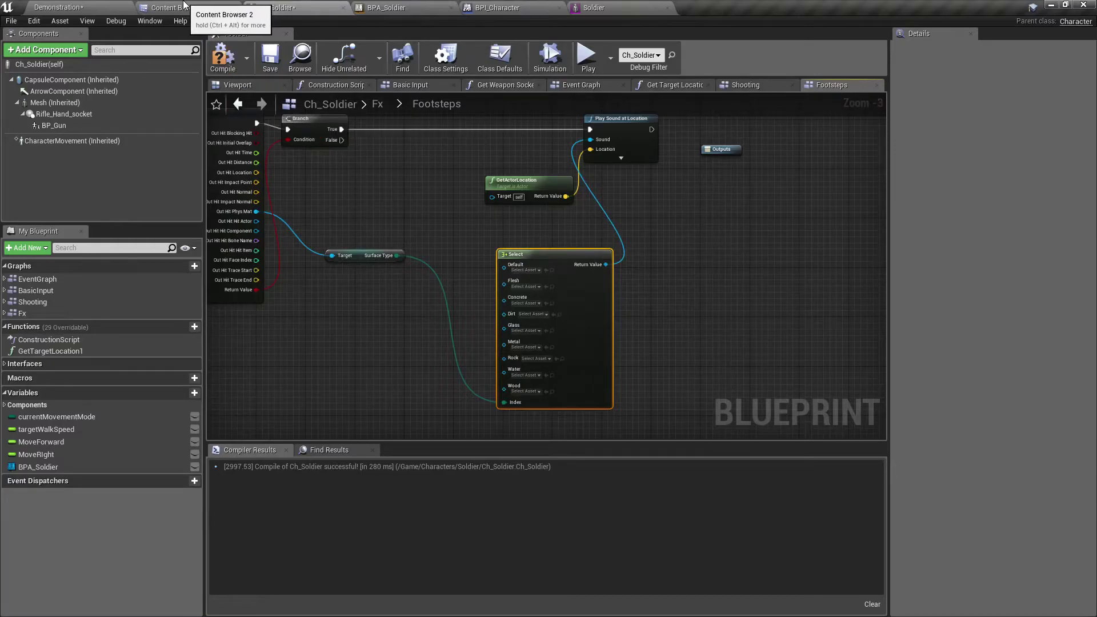
scroll(524, 247, "up", 3)
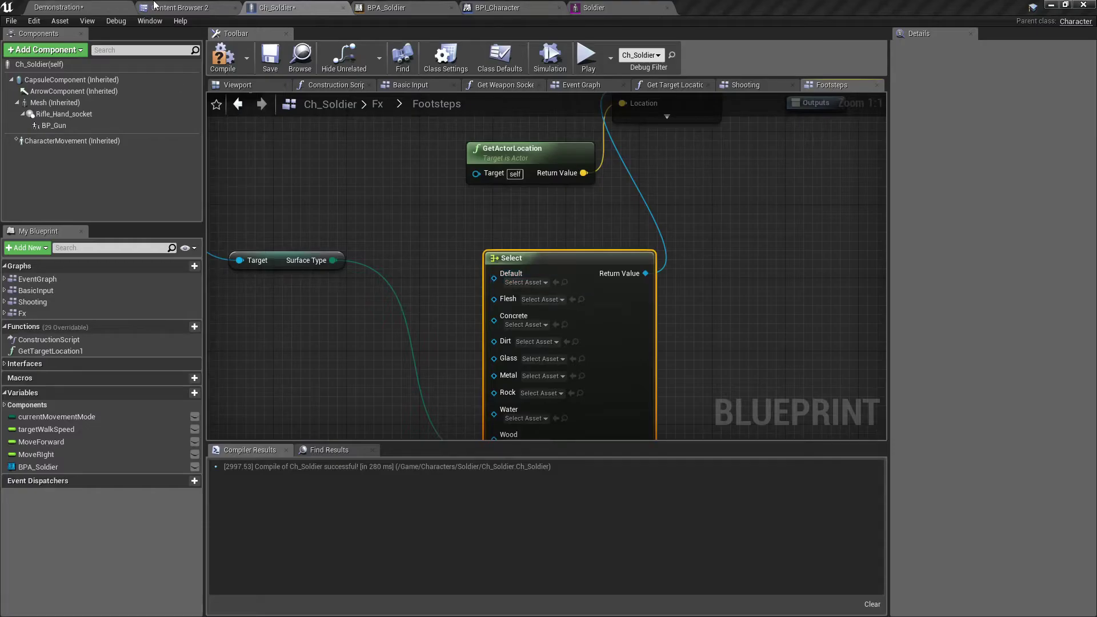
Assign SC_Footsteps_Generic to the Select's Default, Flesh and Concrete options
left_click(175, 9)
left_click_drag(302, 81, 449, 7)
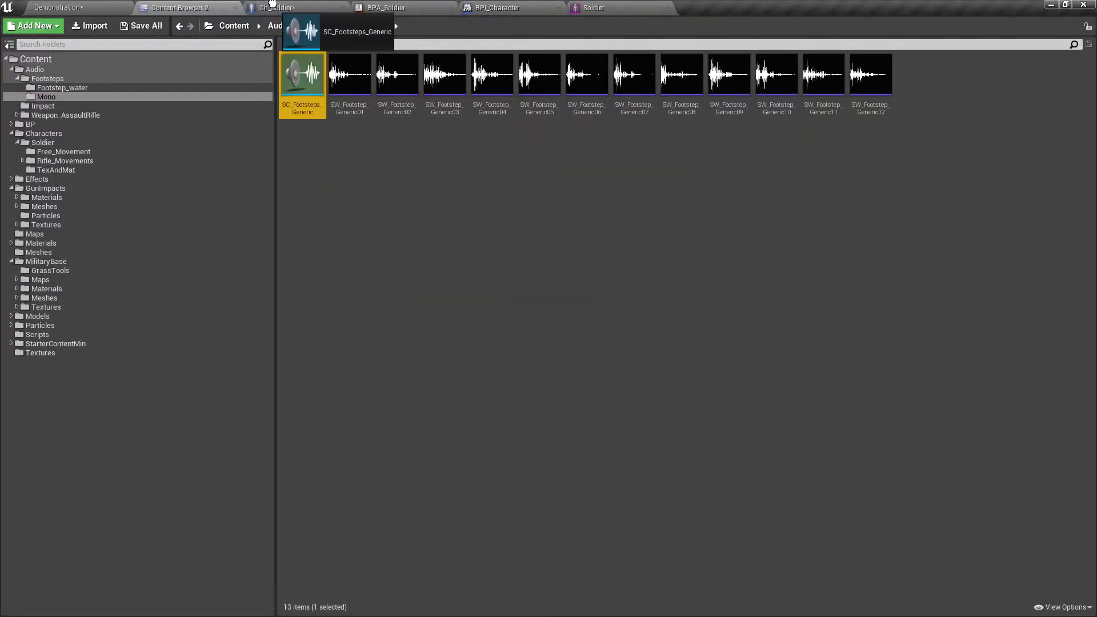
left_click_drag(450, 7, 369, 168)
left_click_drag(427, 254, 522, 285)
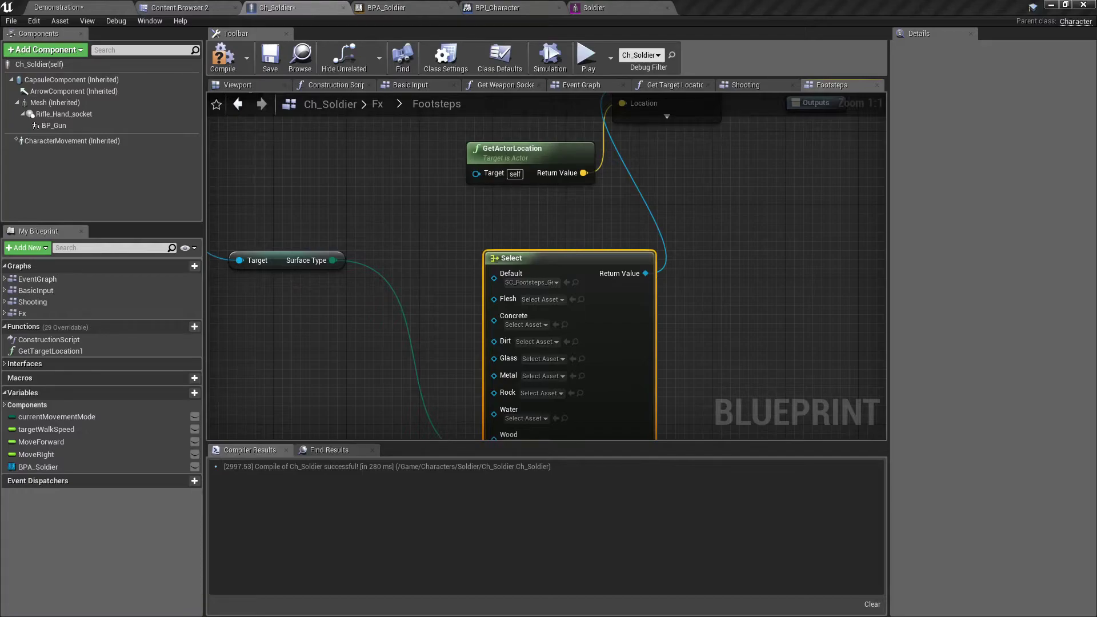
left_click(160, 5)
left_click_drag(302, 82, 474, 2)
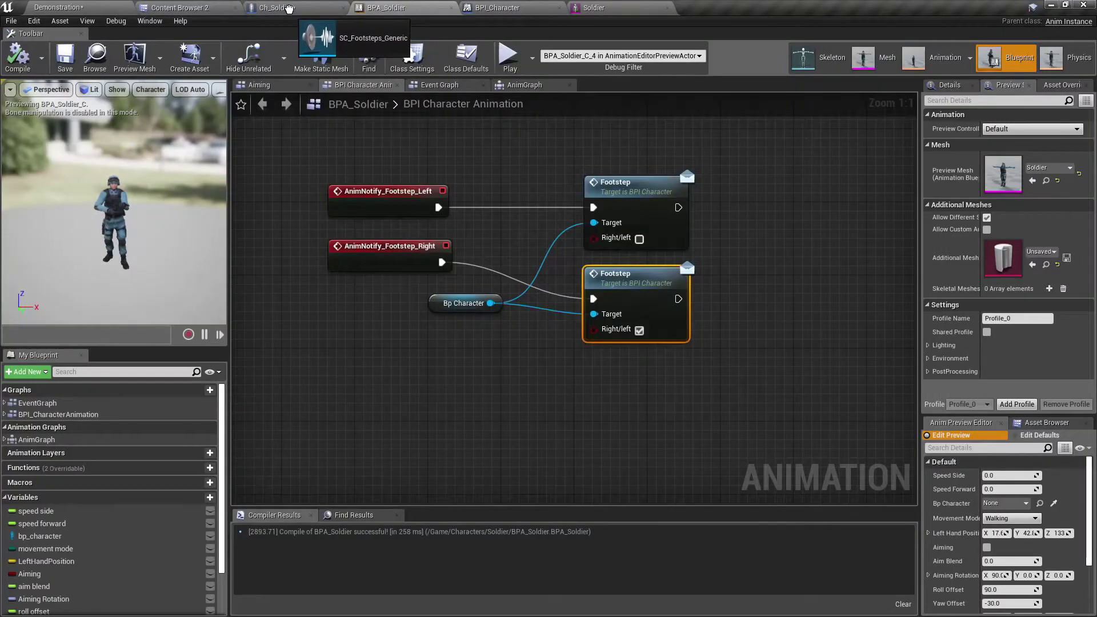
mouse_move(474, 2)
left_mouse_down()
mouse_move(287, 11)
mouse_move(542, 304)
left_mouse_up()
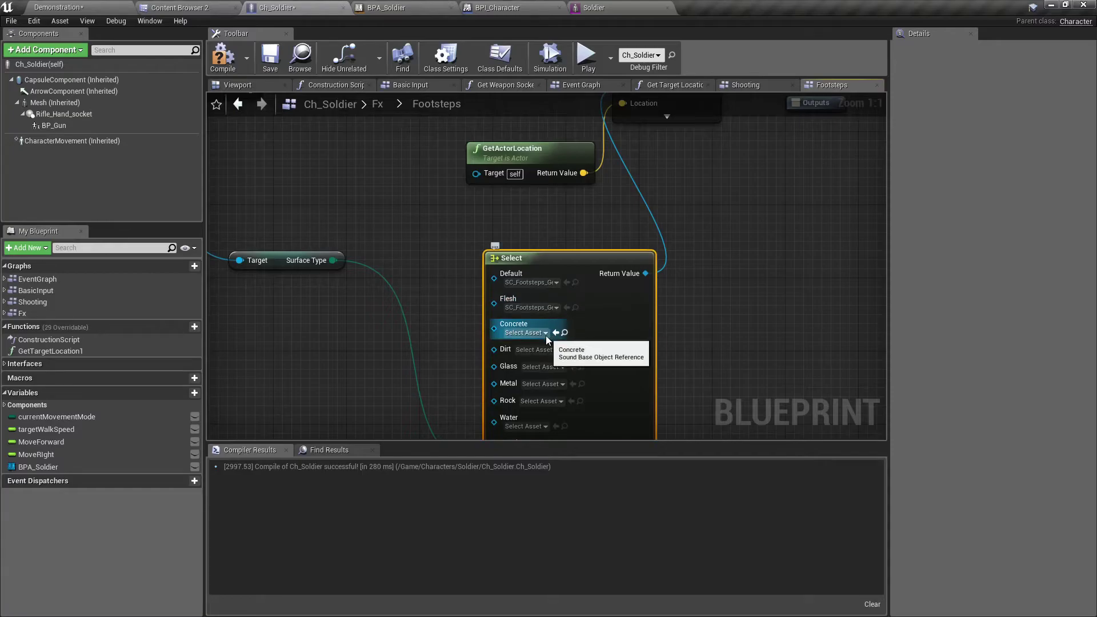
left_click(180, 8)
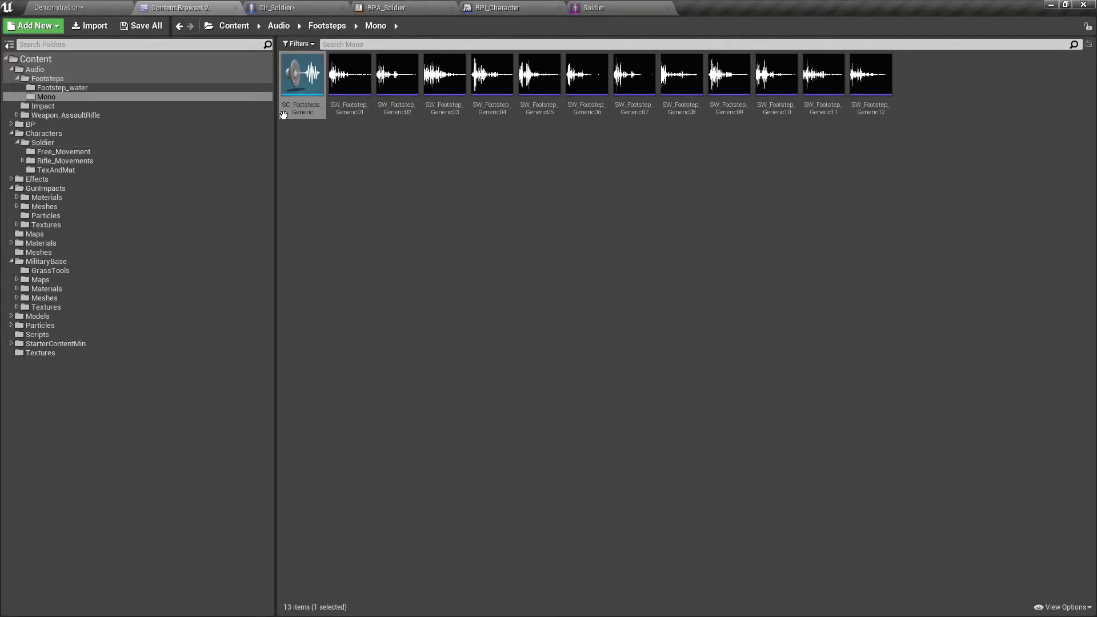
left_click_drag(302, 78, 290, 8)
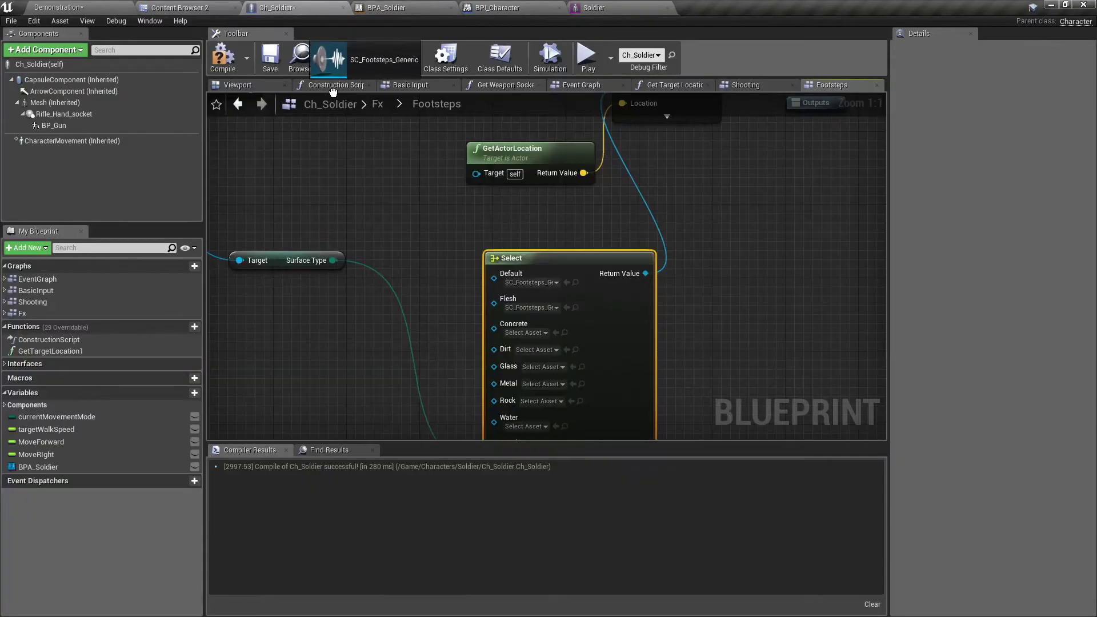
left_click_drag(291, 7, 531, 348)
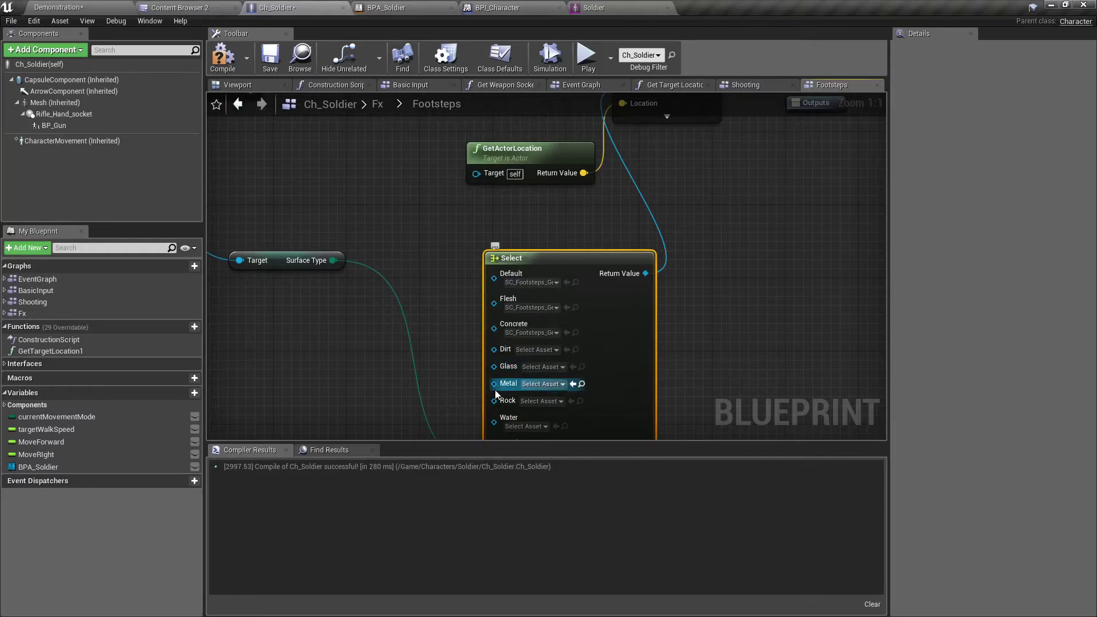
Assign SC_footsteps_water from the Footstep_water folder to the Water option
right_click_drag(495, 390, 497, 295)
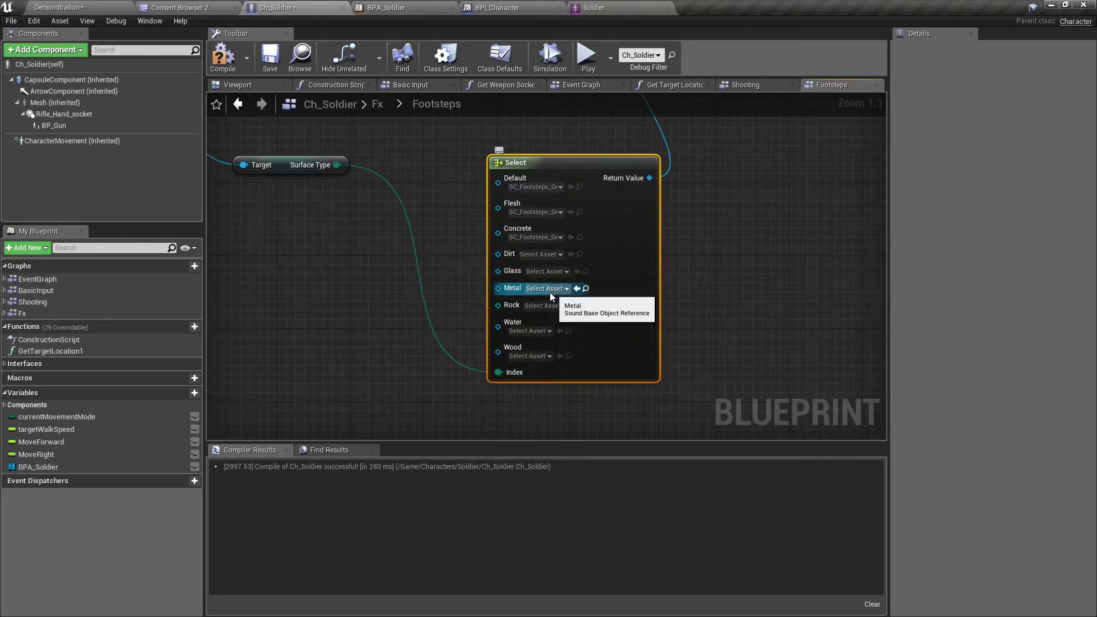
left_click(176, 8)
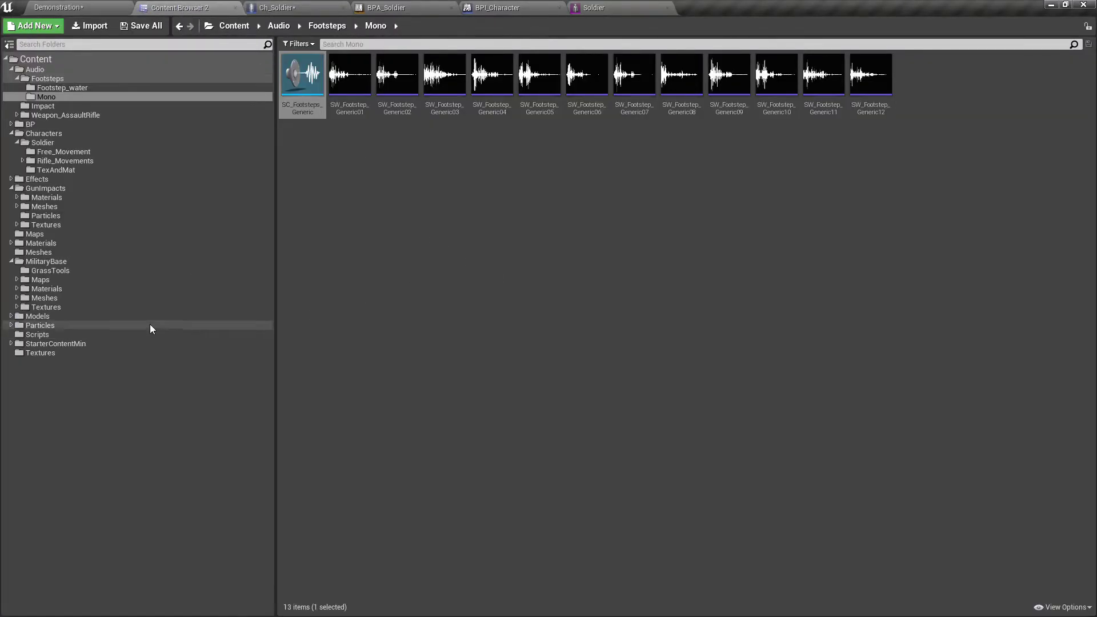
left_click(45, 80)
left_click(400, 83)
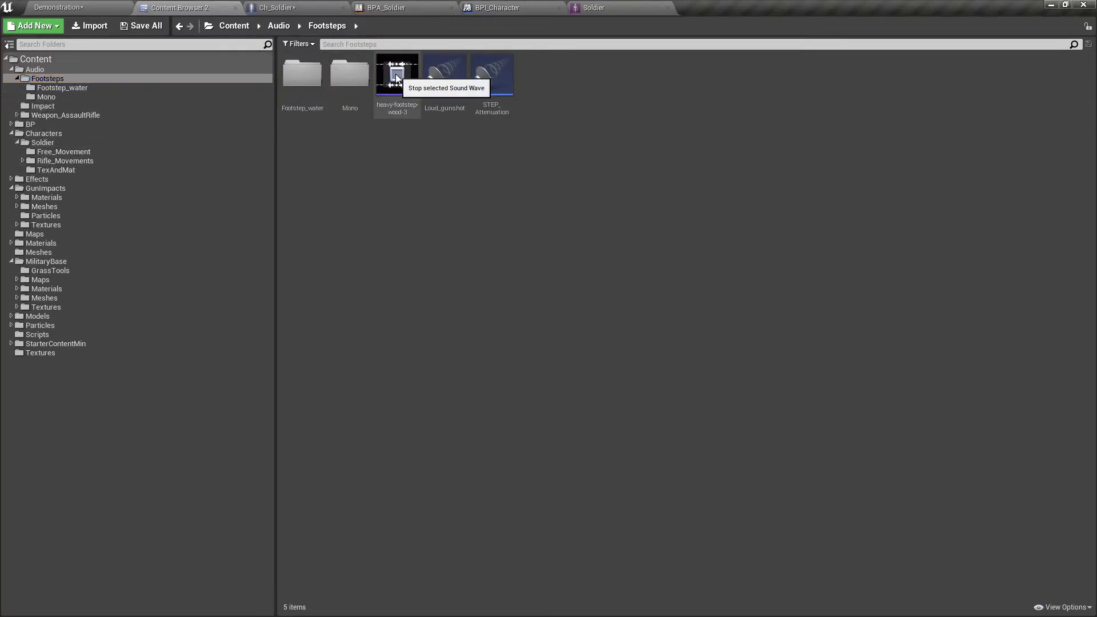
double_click(309, 86)
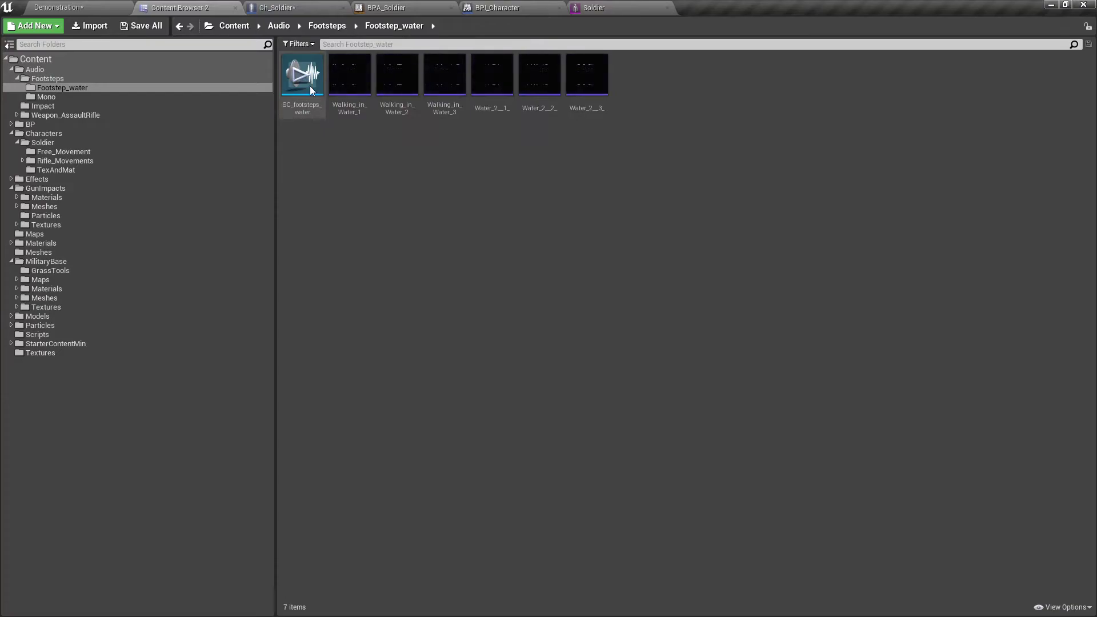
left_click_drag(307, 112, 285, 5)
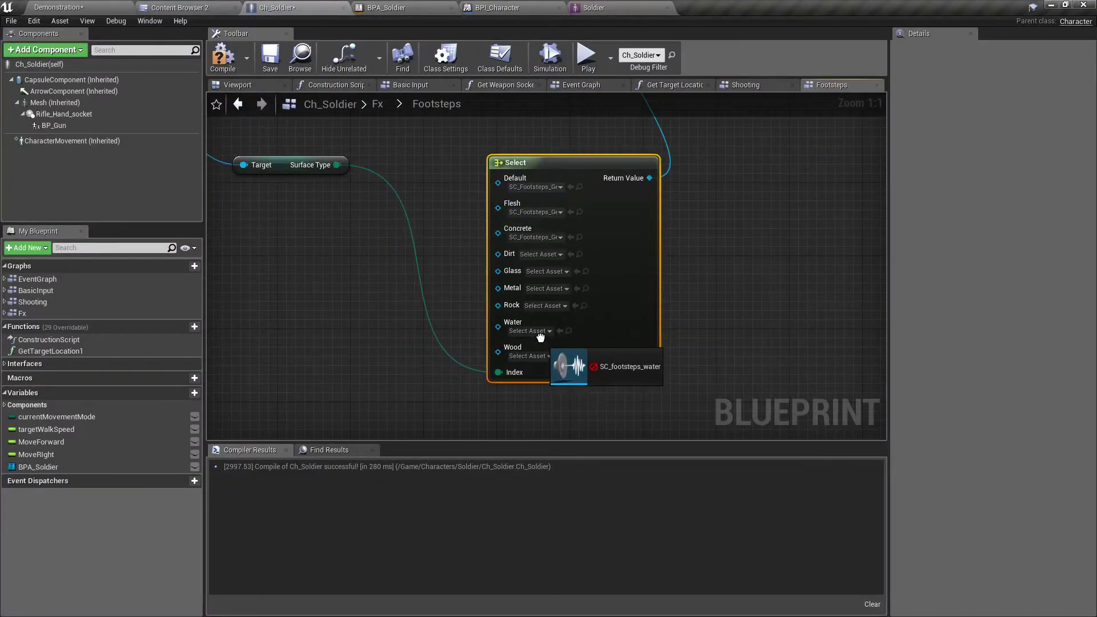
left_click_drag(285, 6, 533, 331)
Assign heavy-footstep-wood-3 to the Wood option
left_click(579, 331)
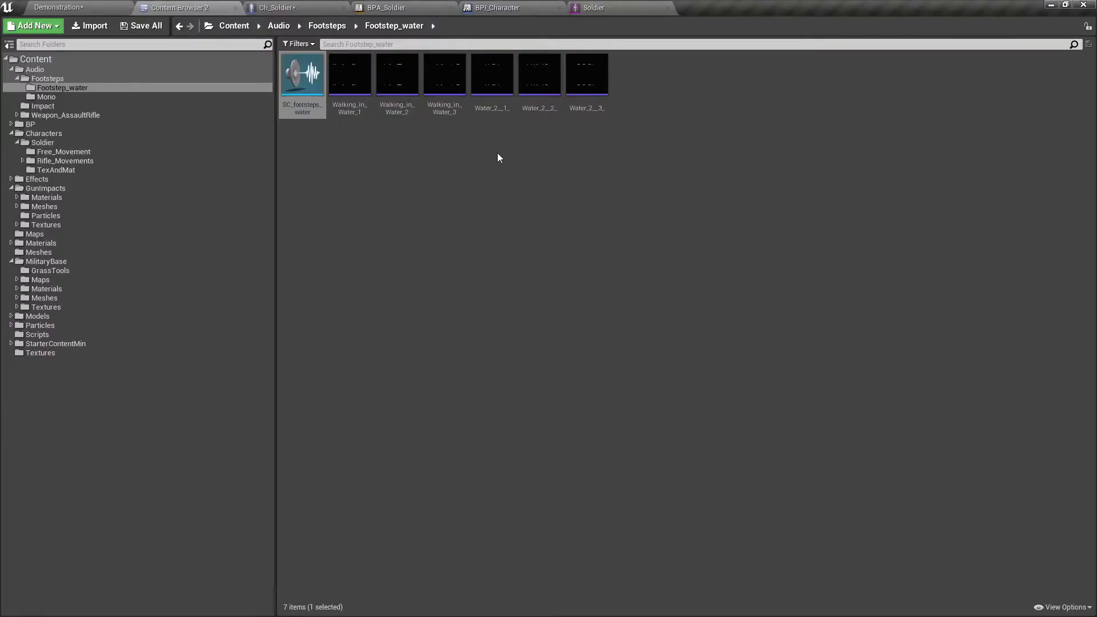
left_click(327, 26)
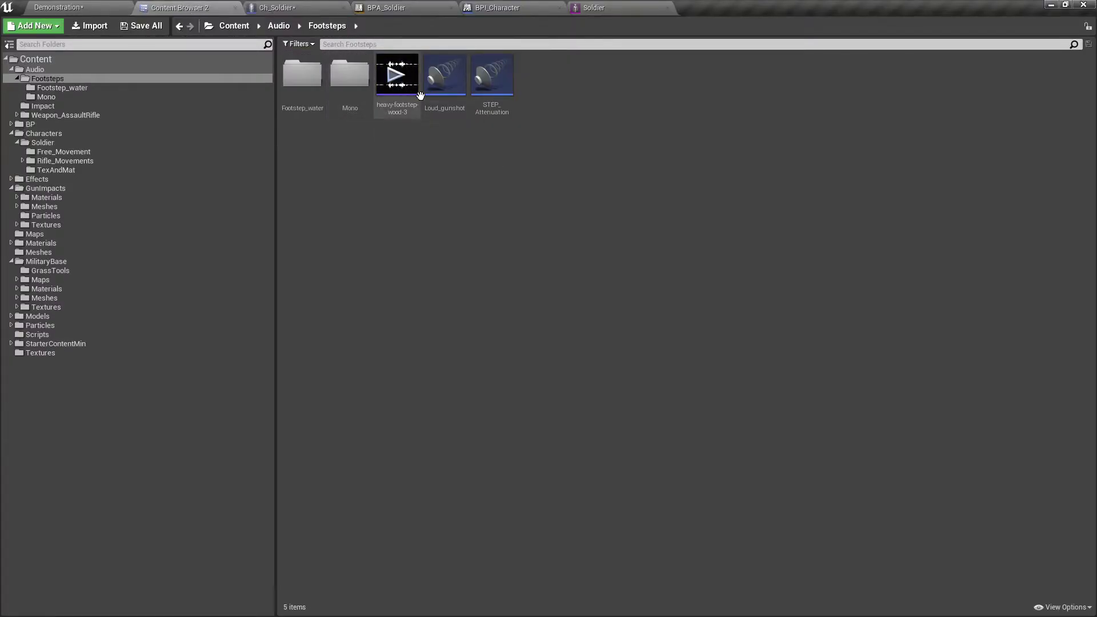
left_click_drag(400, 109, 274, 10)
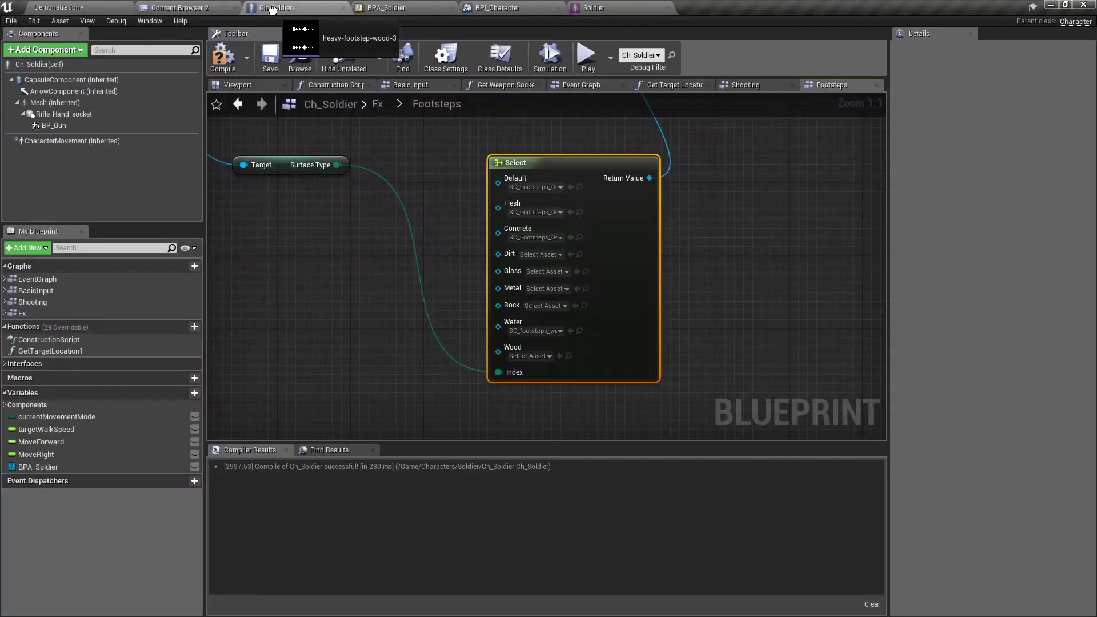
left_click_drag(274, 10, 527, 354)
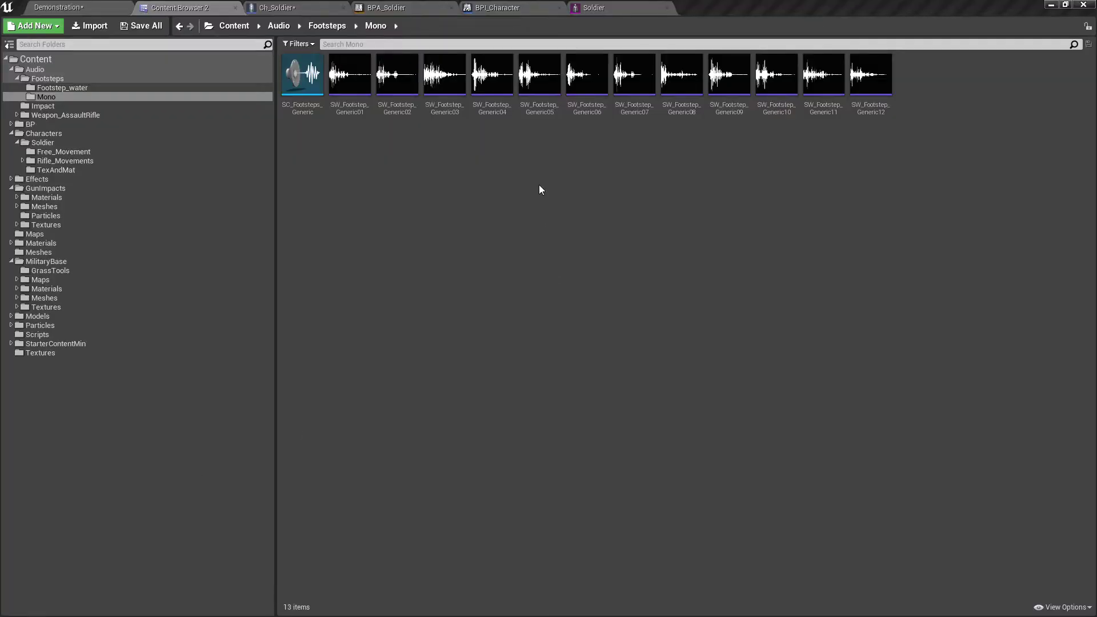
Assign SW_Footstep_Generic06 to Concrete and SW_Footstep_Generic05 to Metal
left_click(580, 76)
left_click_drag(583, 96, 584, 238)
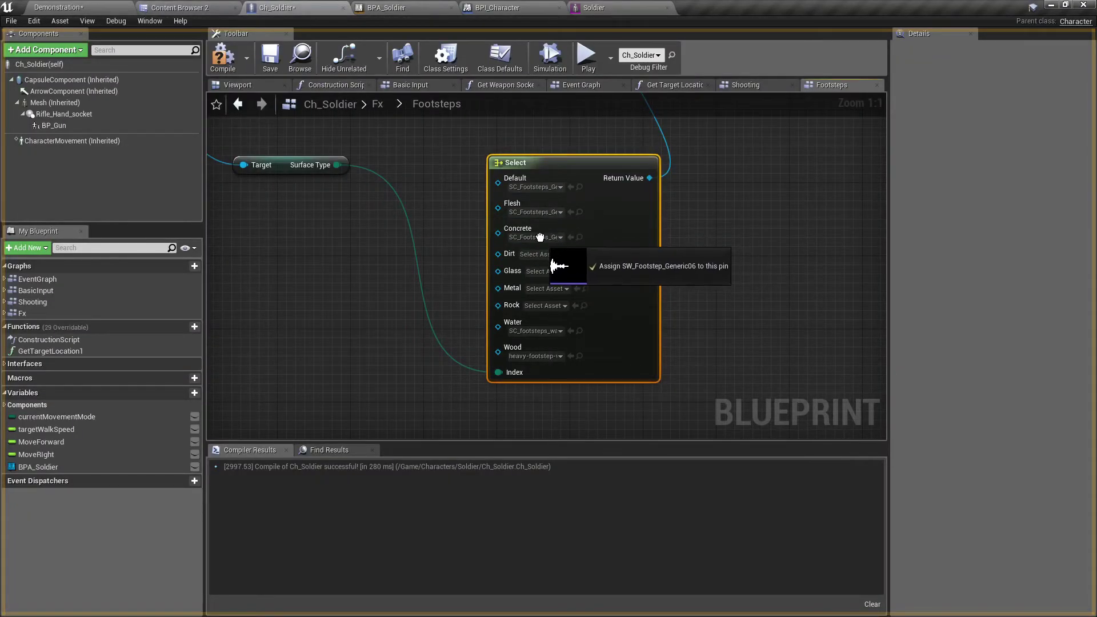
left_click_drag(583, 239, 541, 238)
left_click(178, 7)
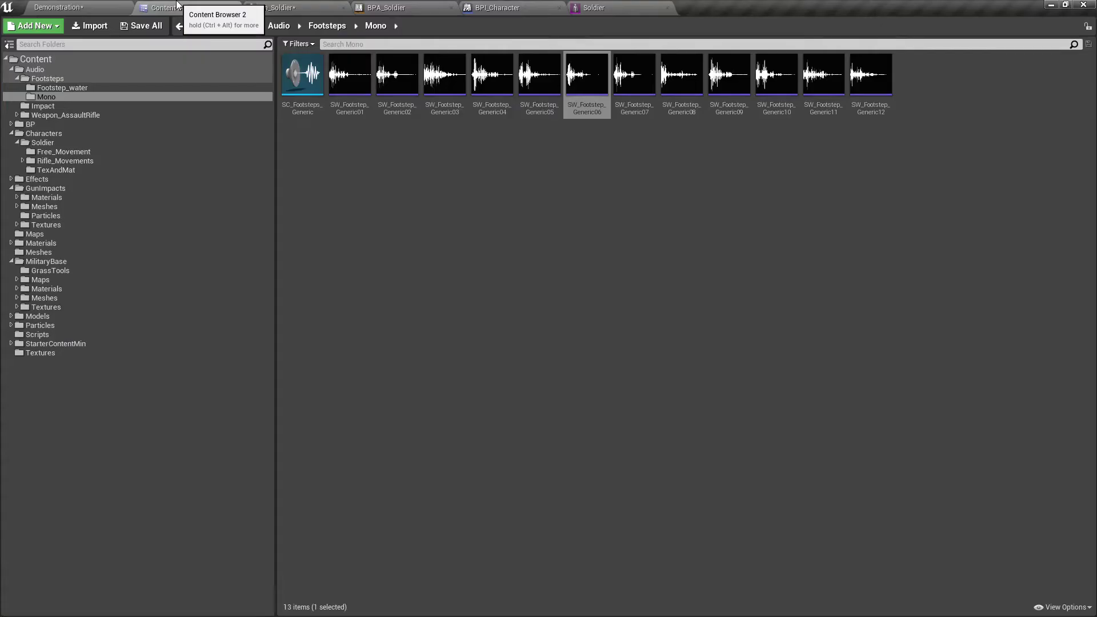
left_click(283, 7)
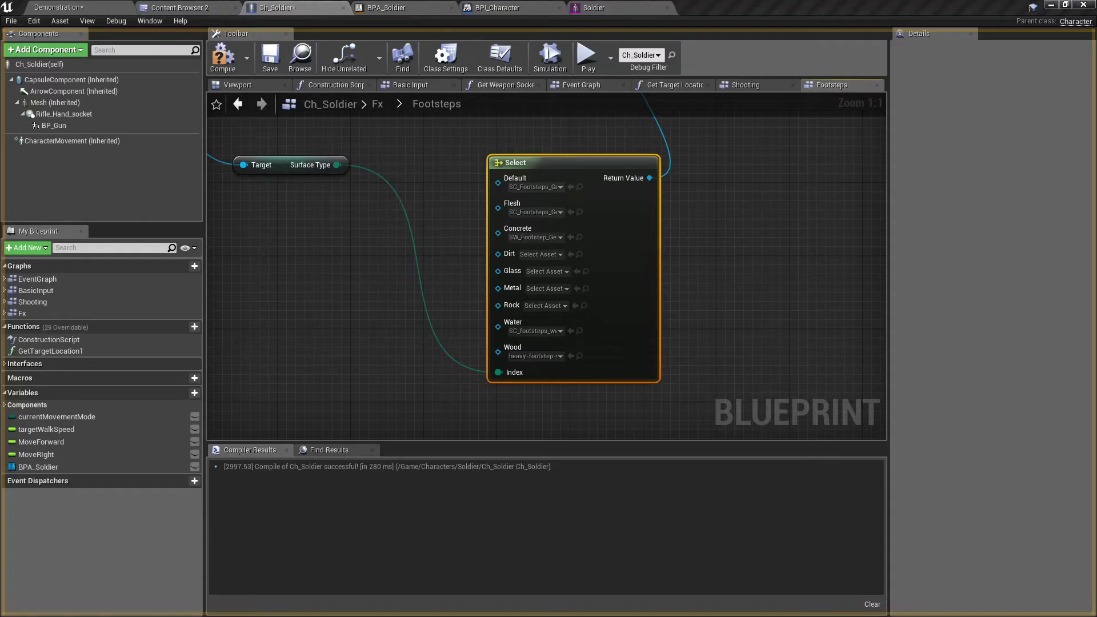
left_click(179, 7)
mouse_move(537, 111)
left_mouse_down()
mouse_move(273, 11)
mouse_move(537, 256)
mouse_move(547, 296)
left_mouse_up()
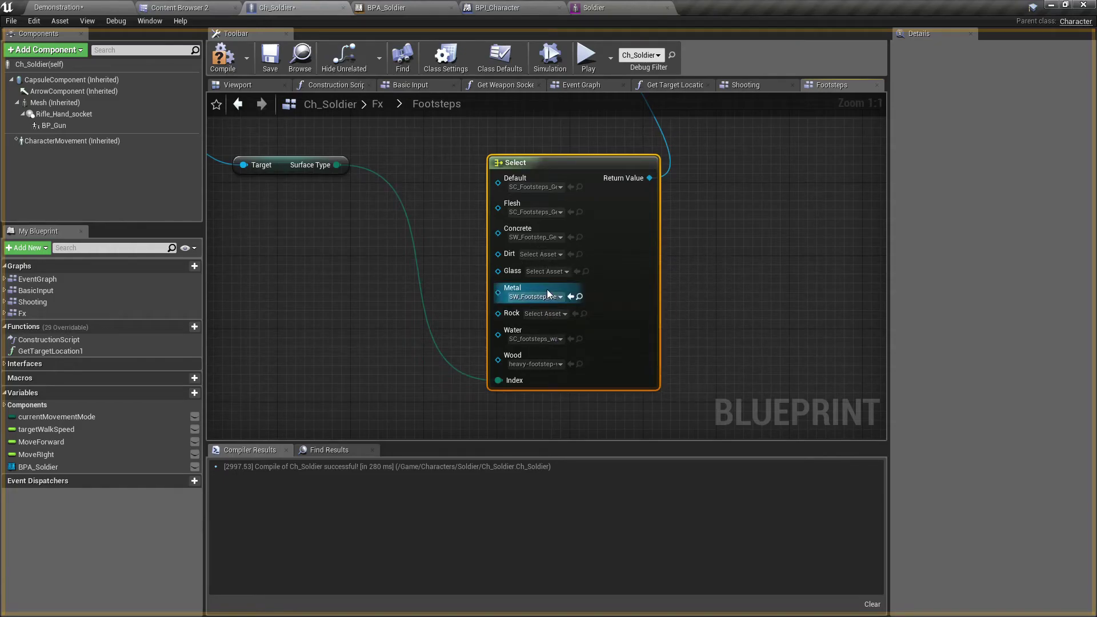
mouse_move(539, 266)
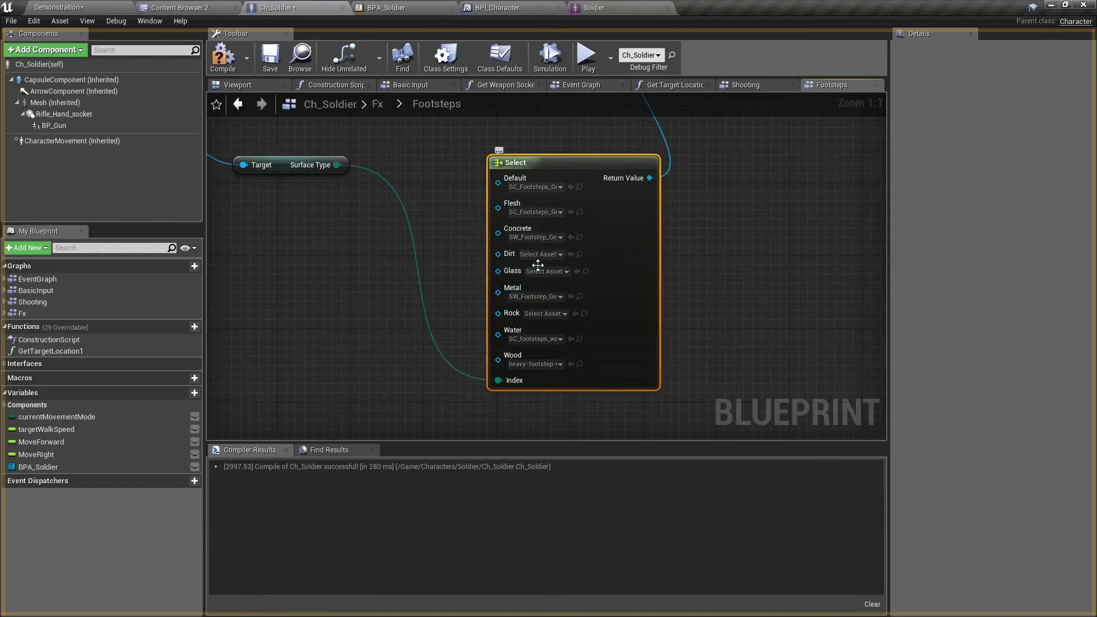
Bring SW_Footstep_Generic08 from the Mono sounds into the Ch_Soldier graph
left_click(178, 7)
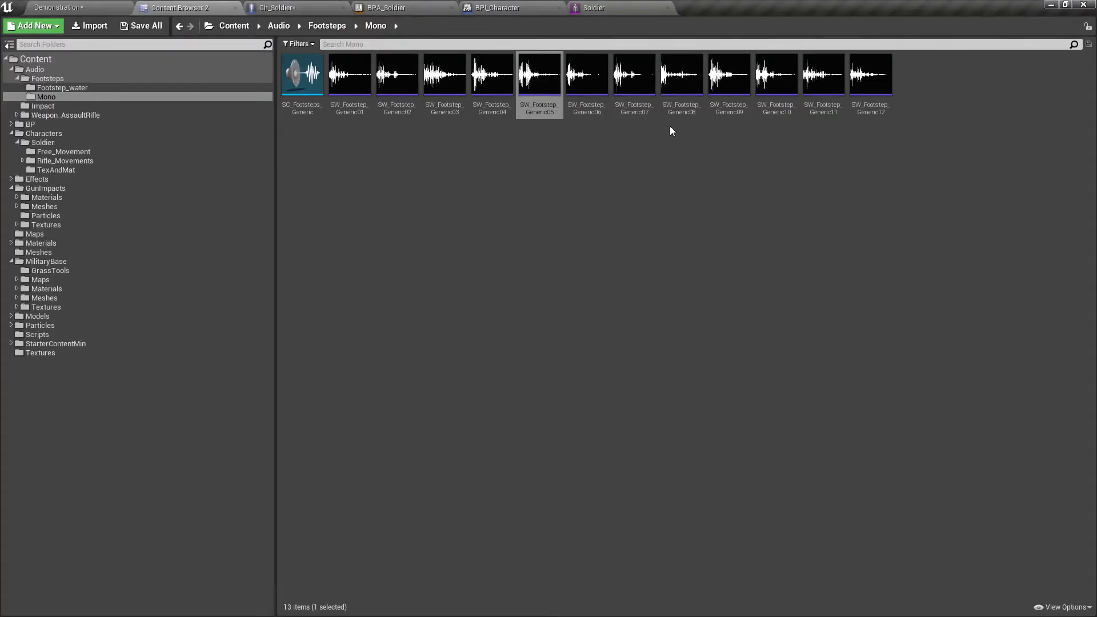
left_click(679, 82)
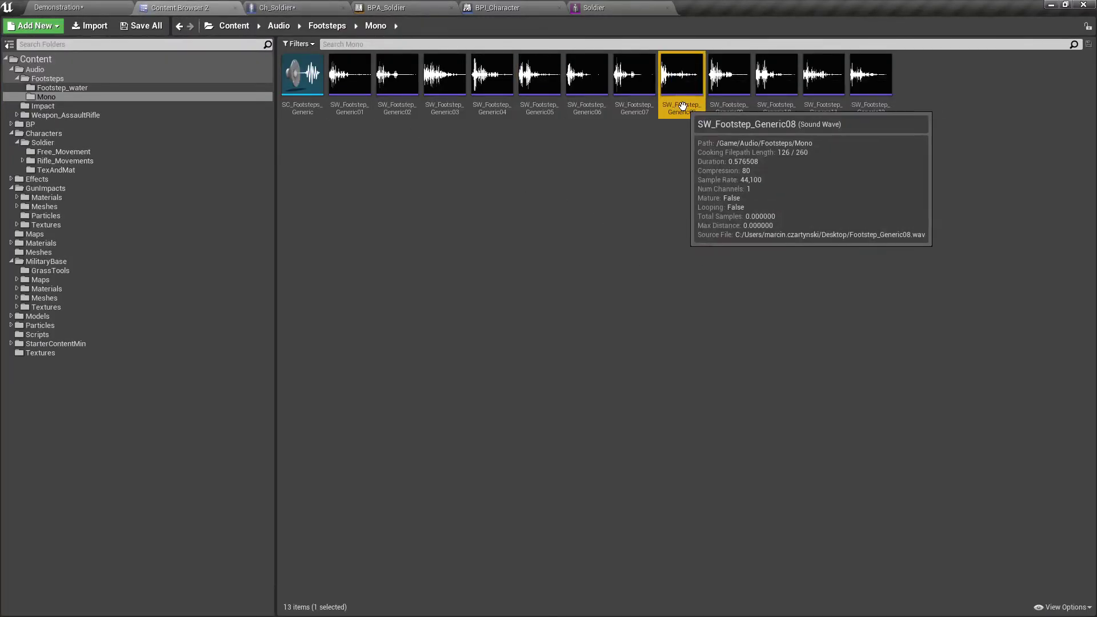
left_click_drag(681, 105, 460, 250)
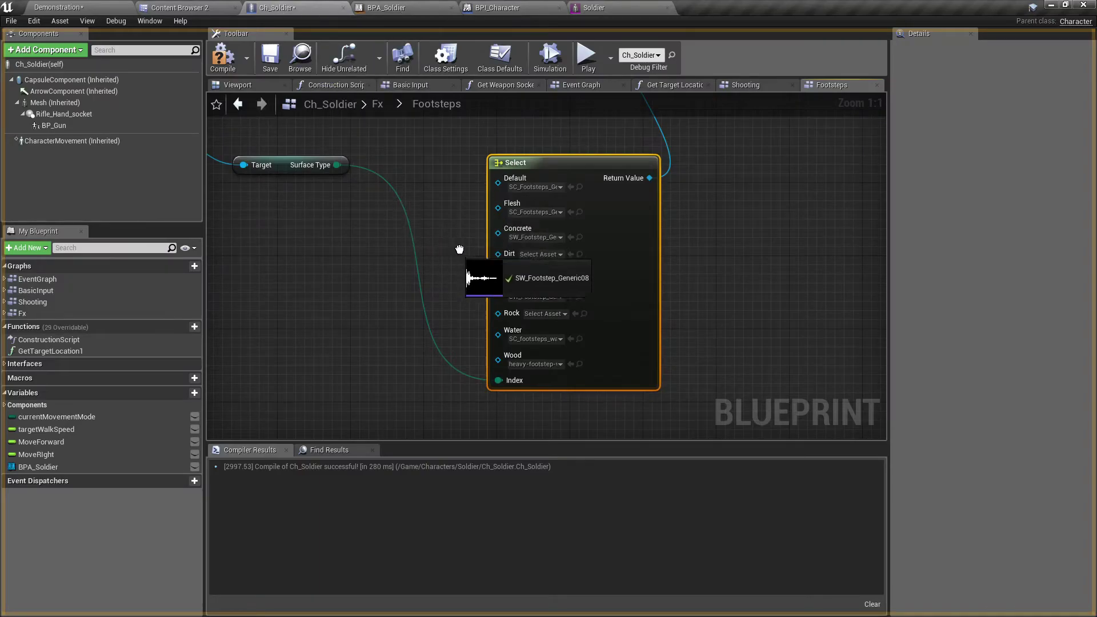
Assign SW_Footstep_Generic08 to Dirt and try SW_Footstep_Generic09 on another surface
left_click_drag(460, 249, 532, 257)
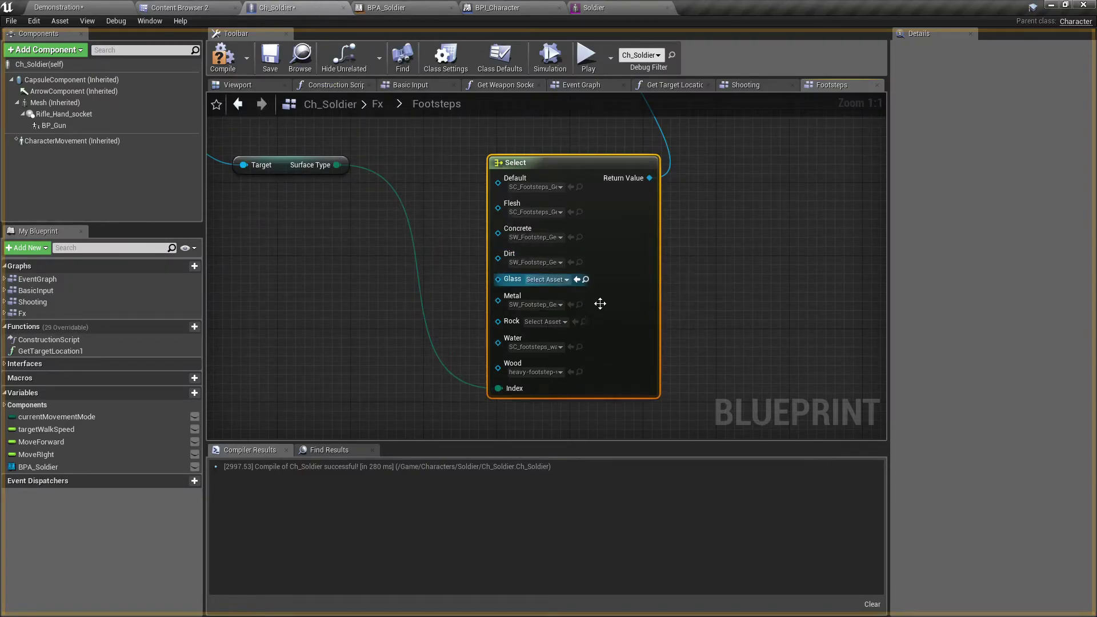
left_click(200, 8)
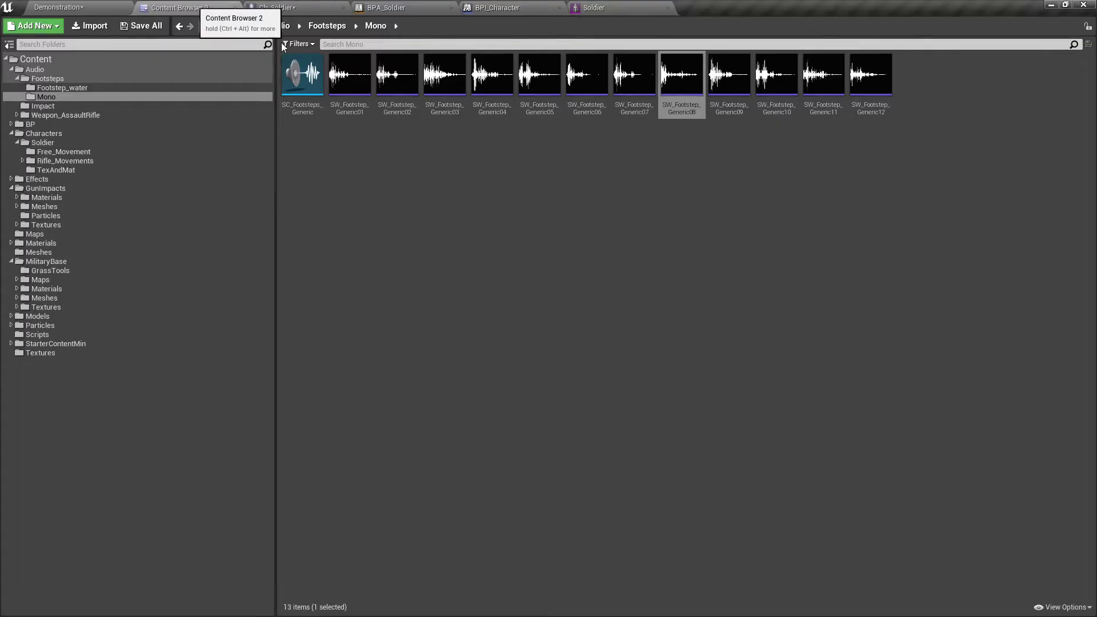
left_click(729, 77)
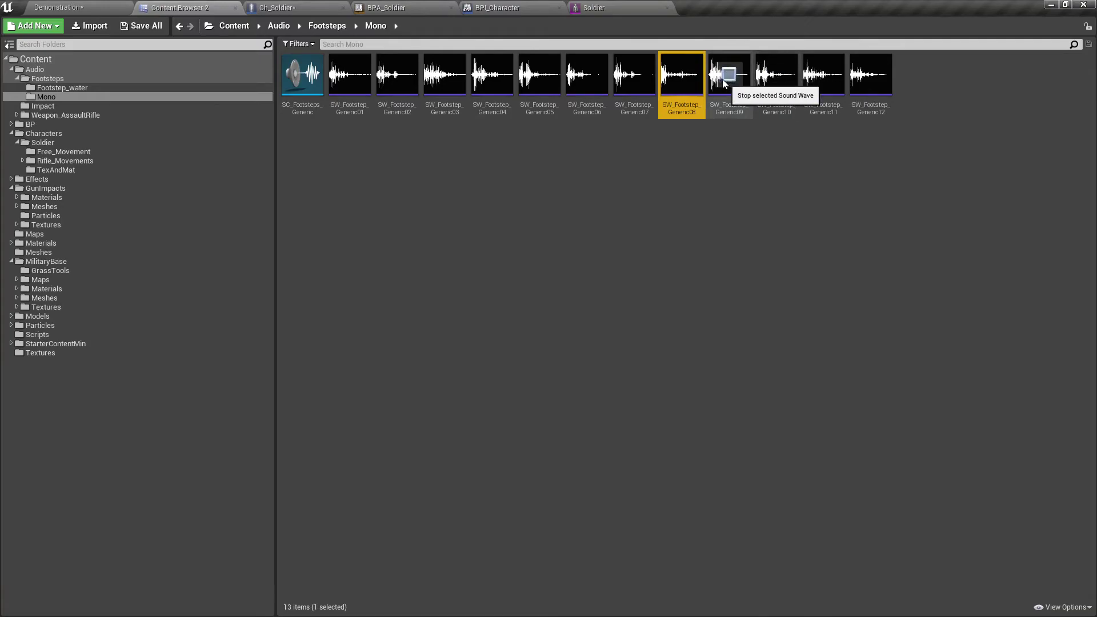
mouse_move(728, 107)
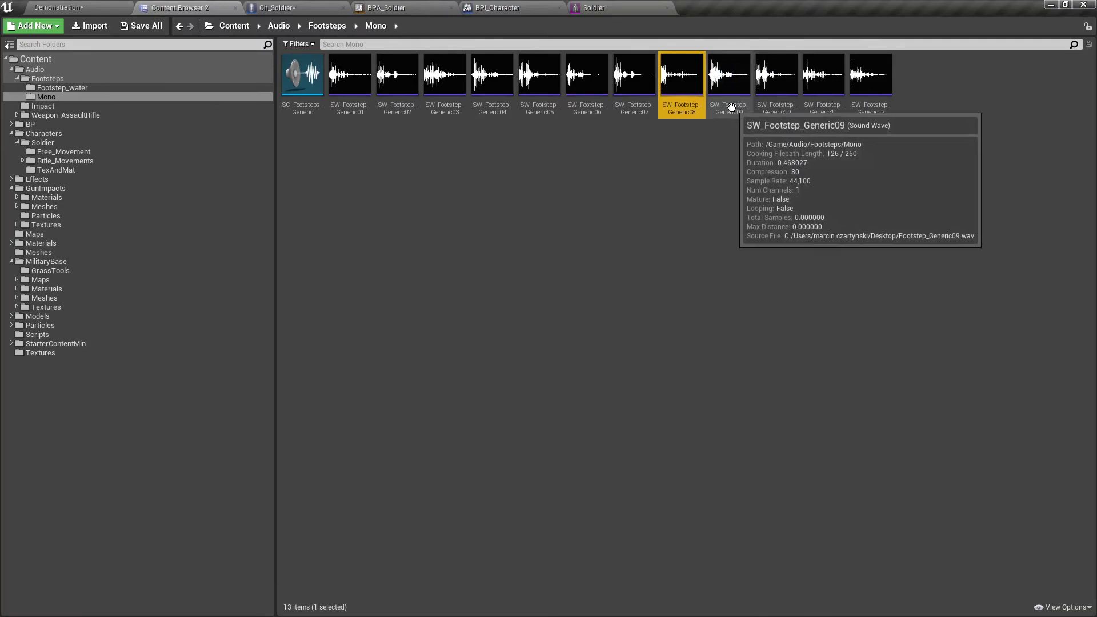
left_click_drag(730, 106, 275, 8)
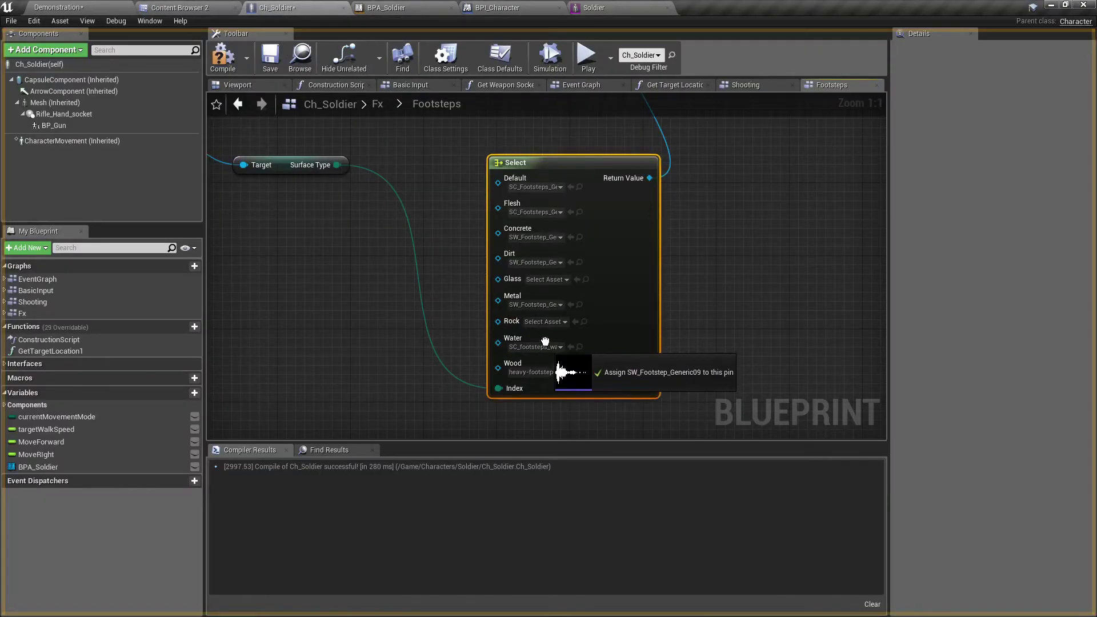
left_click_drag(274, 7, 556, 342)
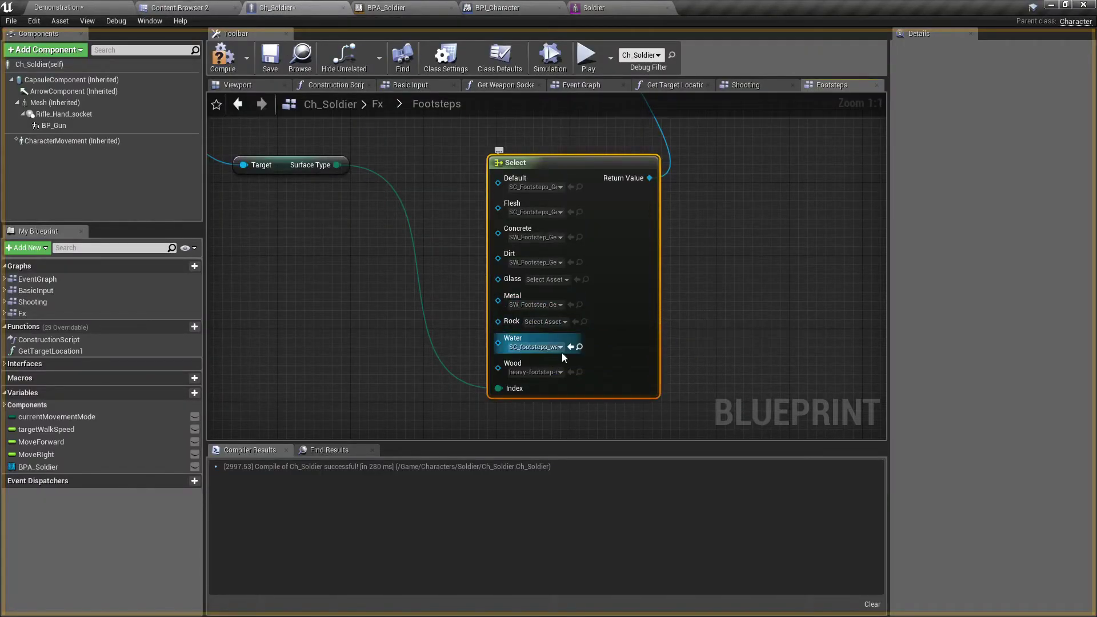
Assign SW_Footstep_Generic12 to Rock, recompile Ch_Soldier and return to the Demonstration level
left_click(180, 8)
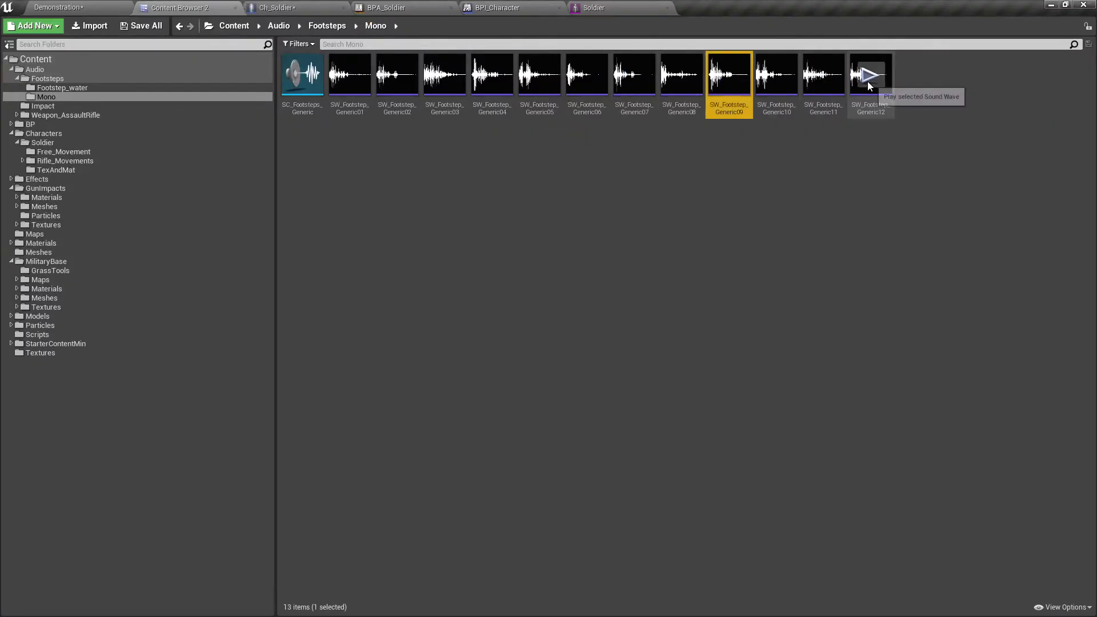
left_click(823, 75)
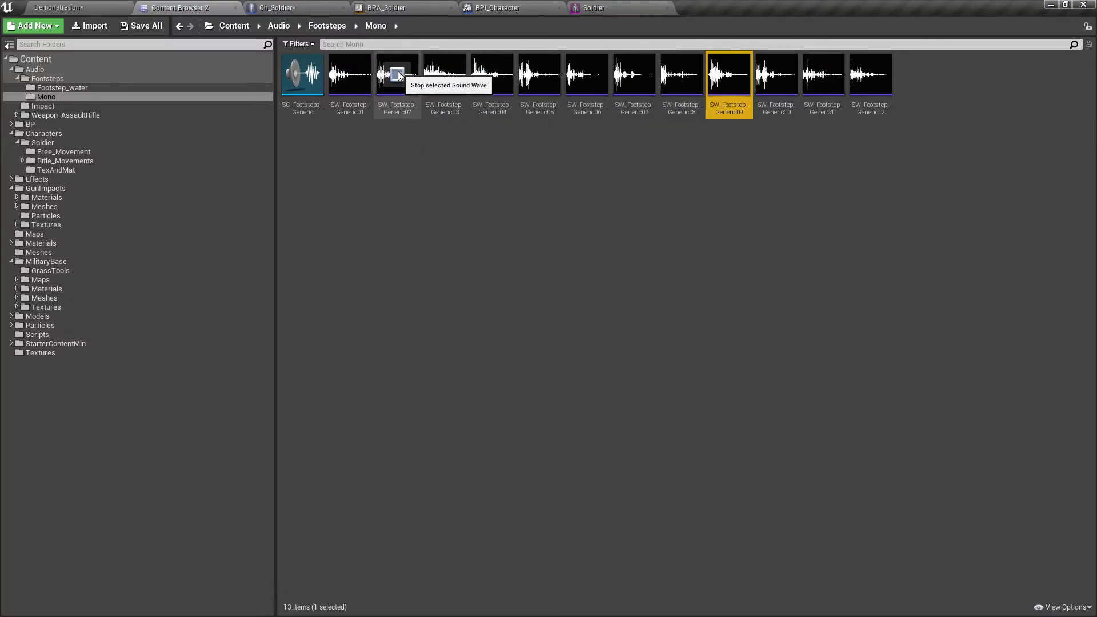
left_click_drag(447, 97, 543, 319)
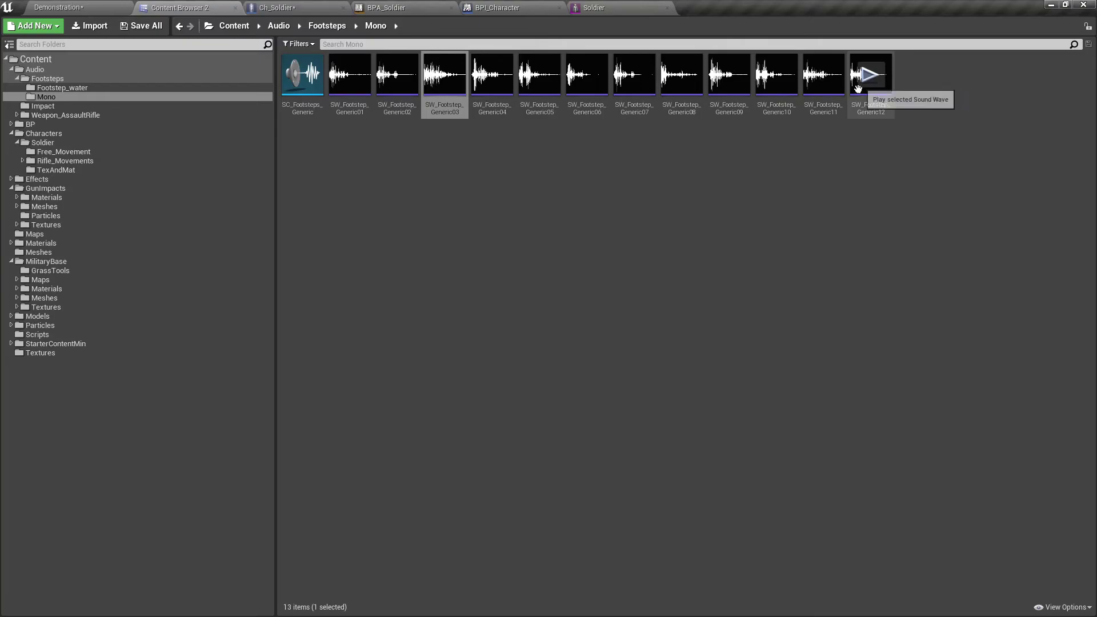
left_click_drag(858, 88, 508, 320)
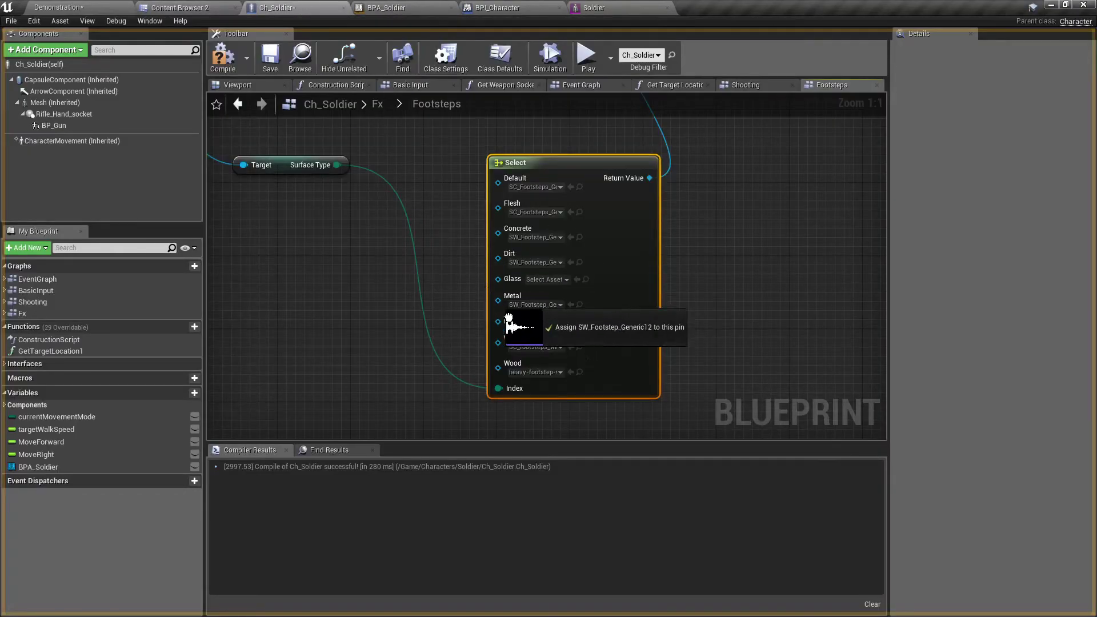
left_click_drag(508, 320, 514, 349)
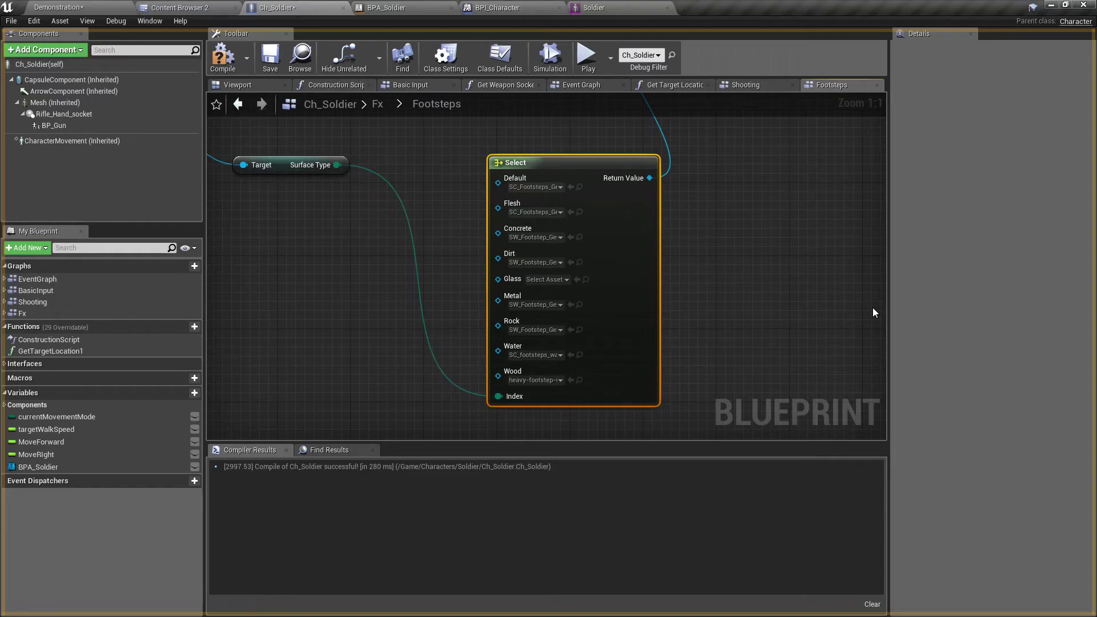
scroll(683, 257, "down", 2)
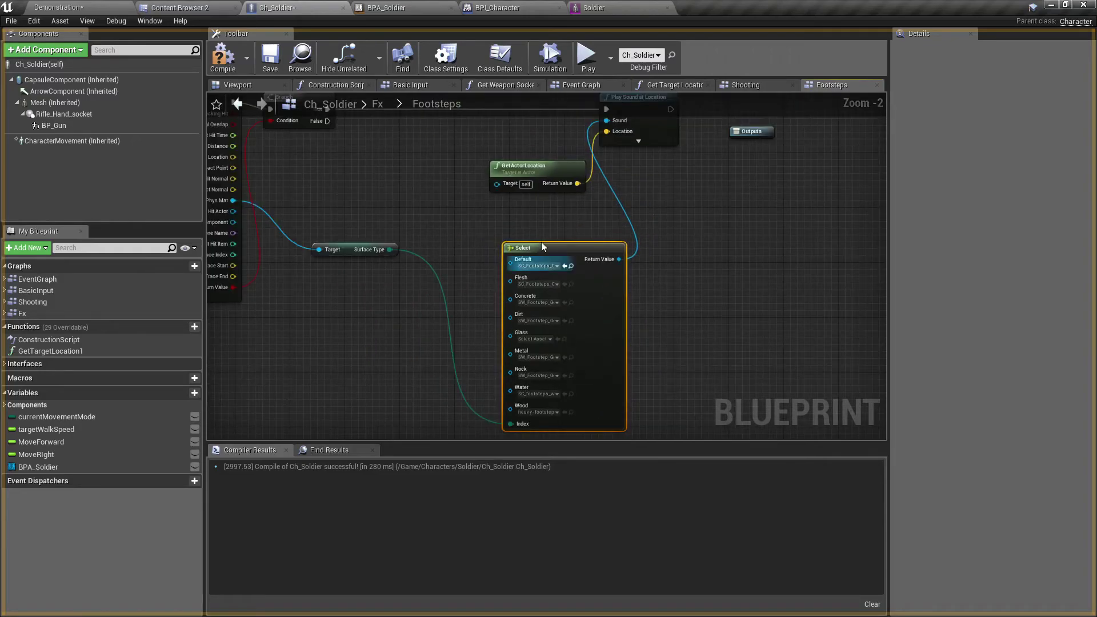
left_click(230, 69)
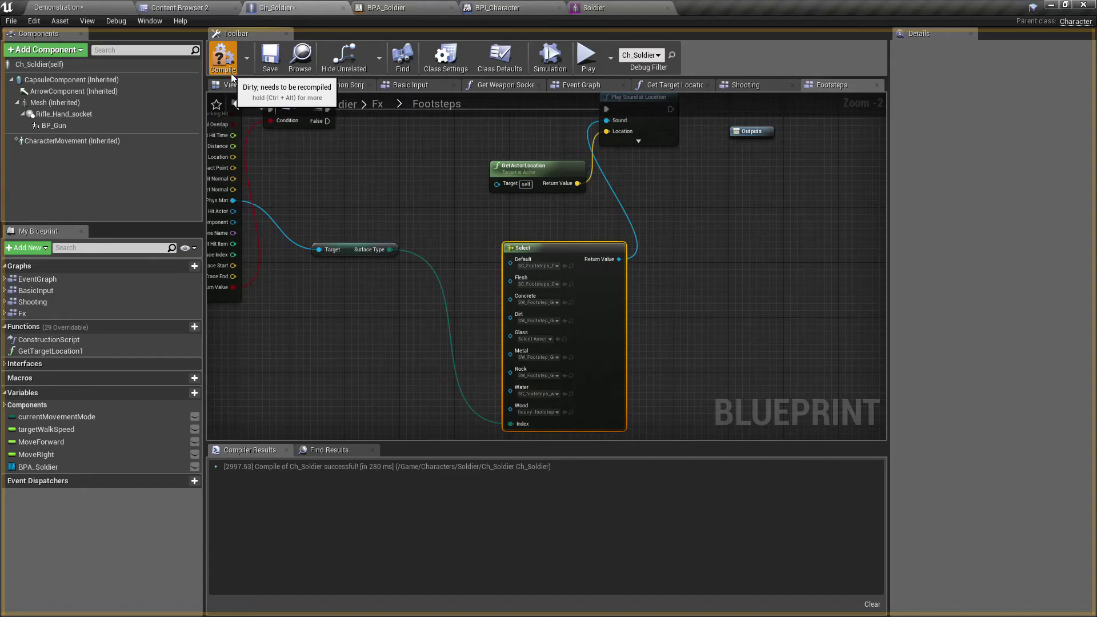
left_click(82, 7)
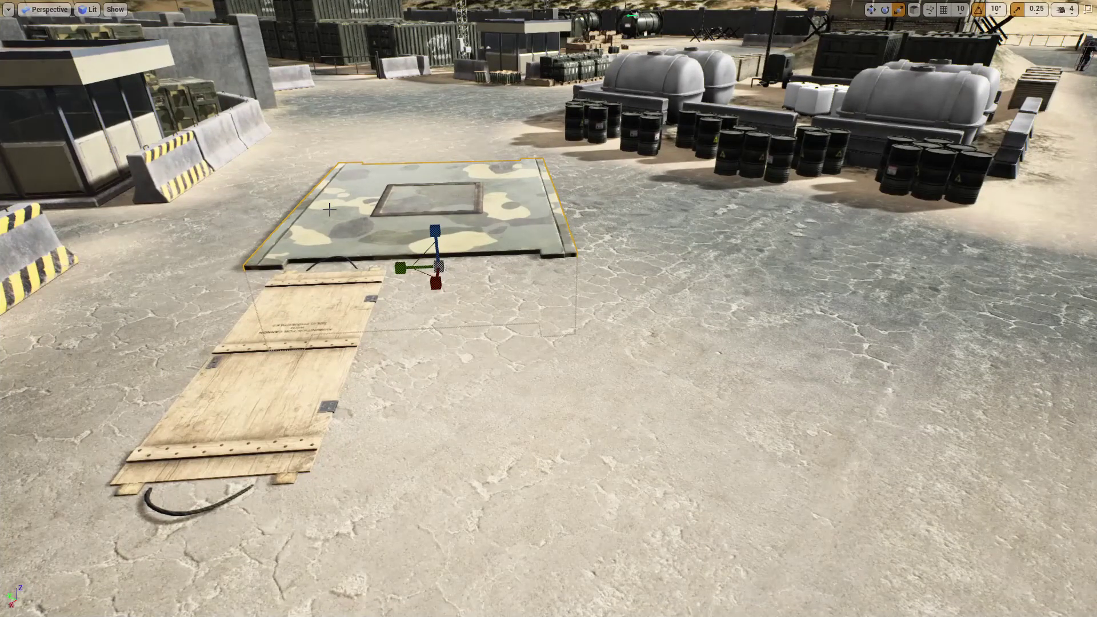
key("alt+p")
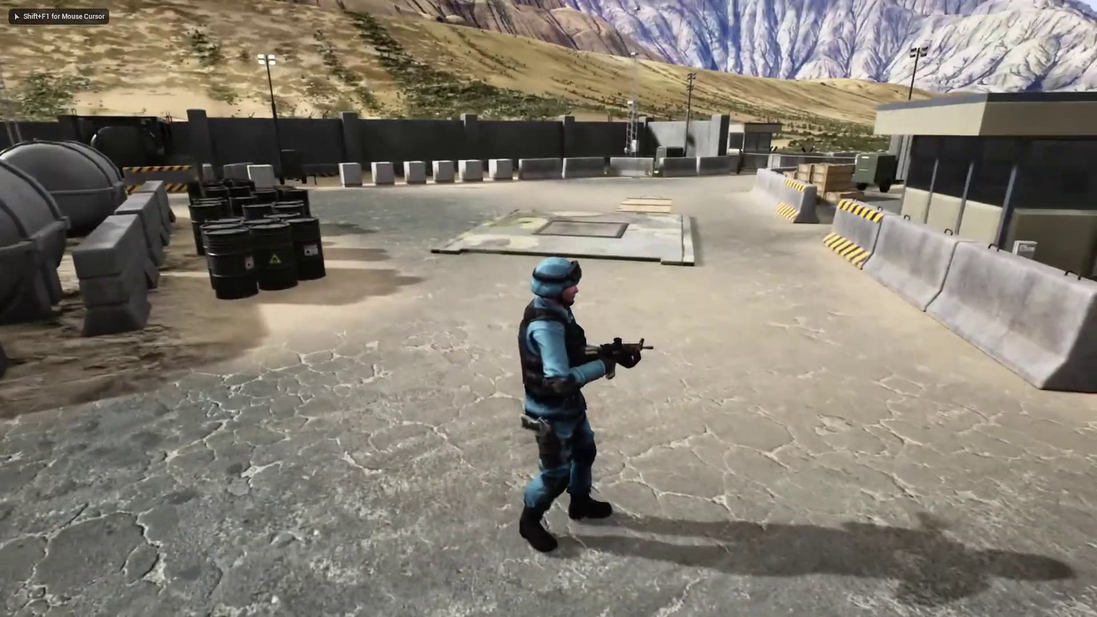
key("w")
key("w")
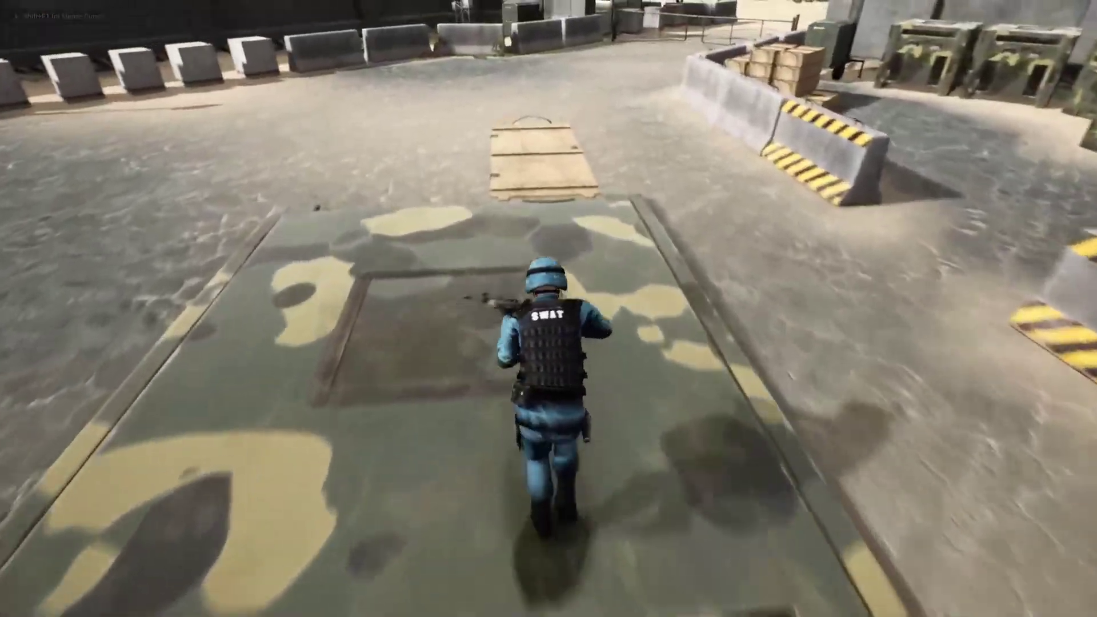
key("w")
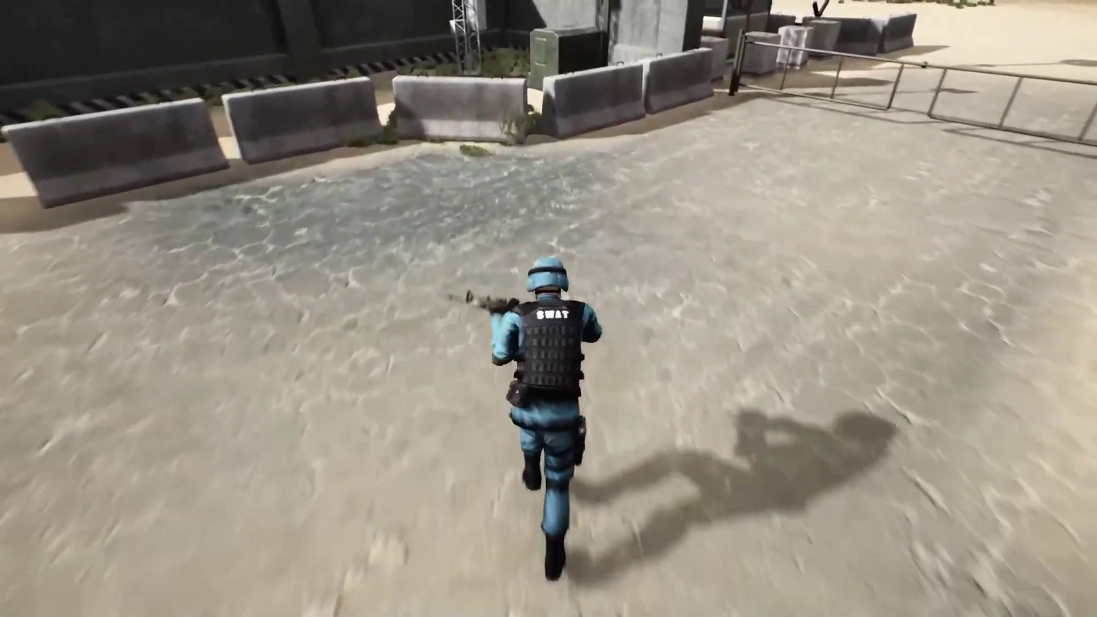
key("w")
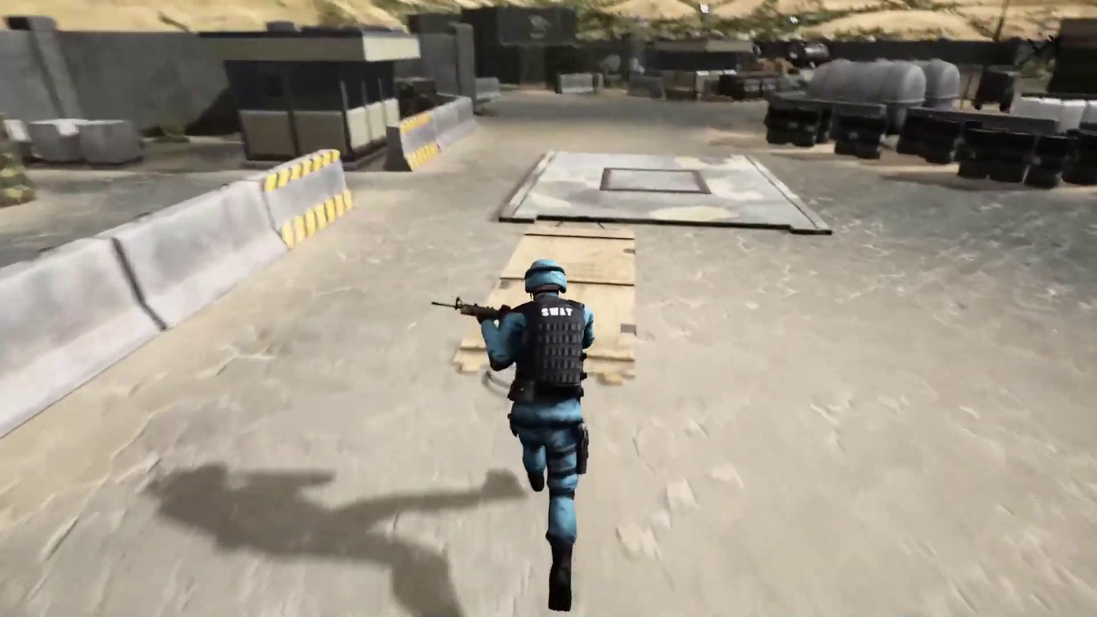
key("w")
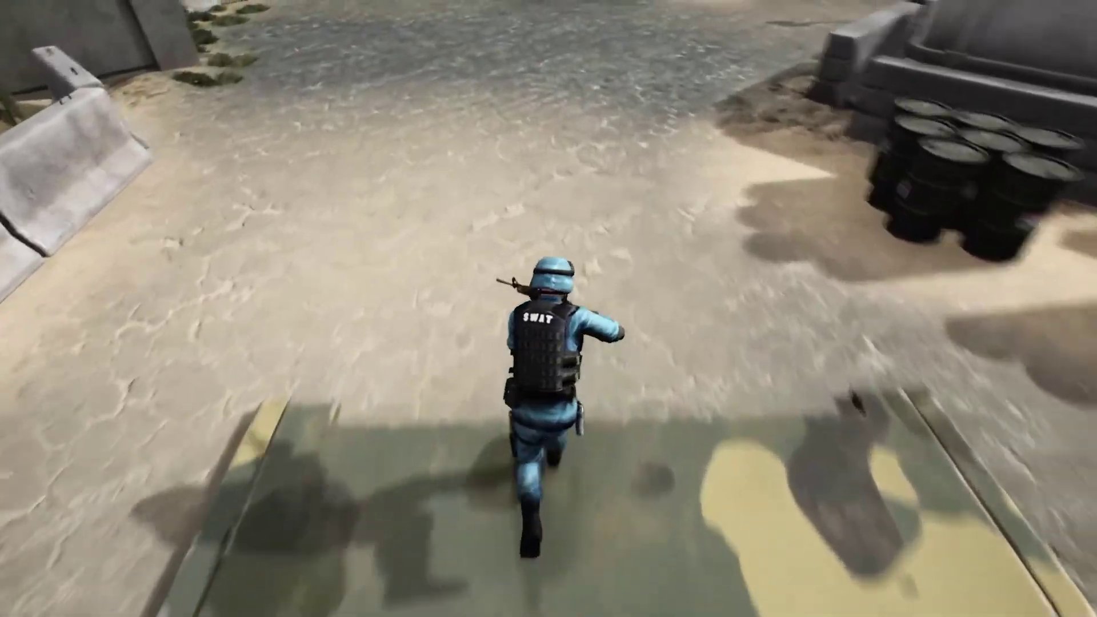
key("w")
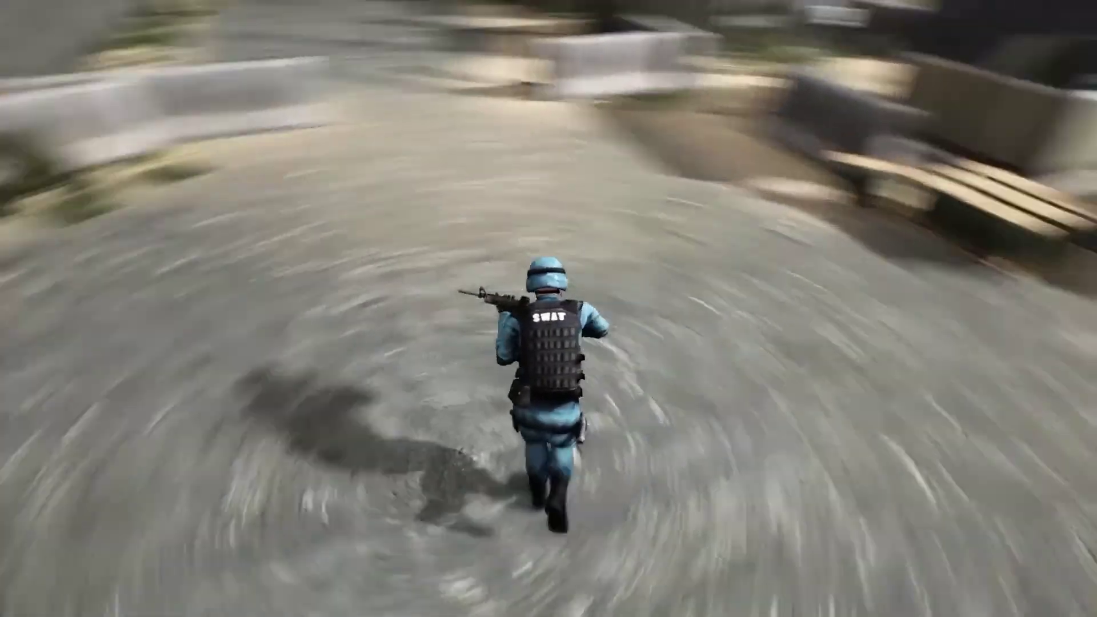
key("w")
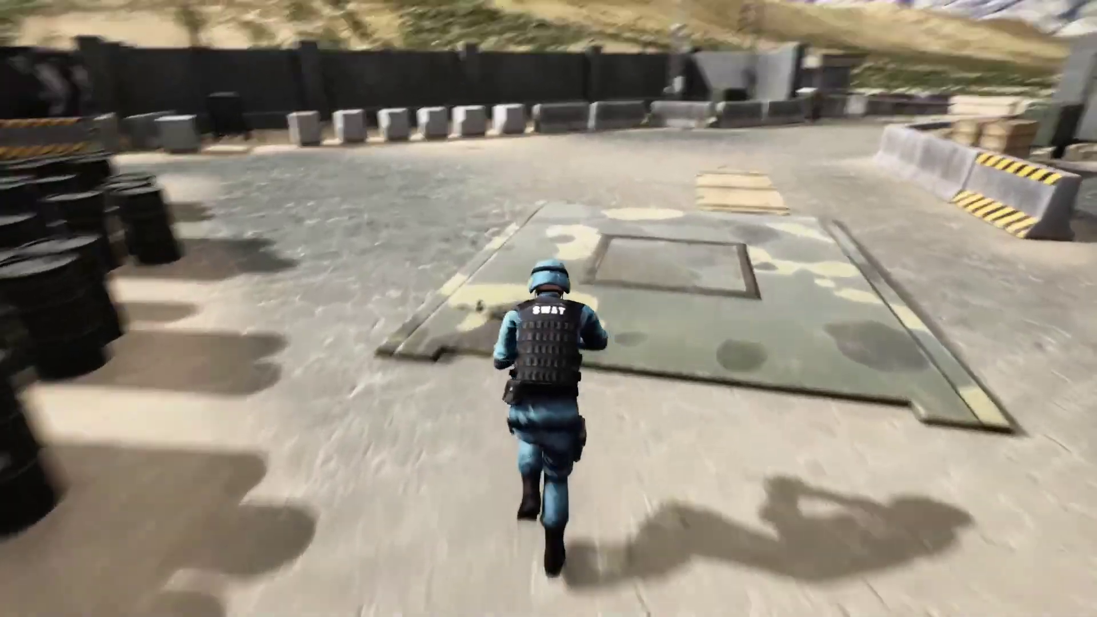
key("w")
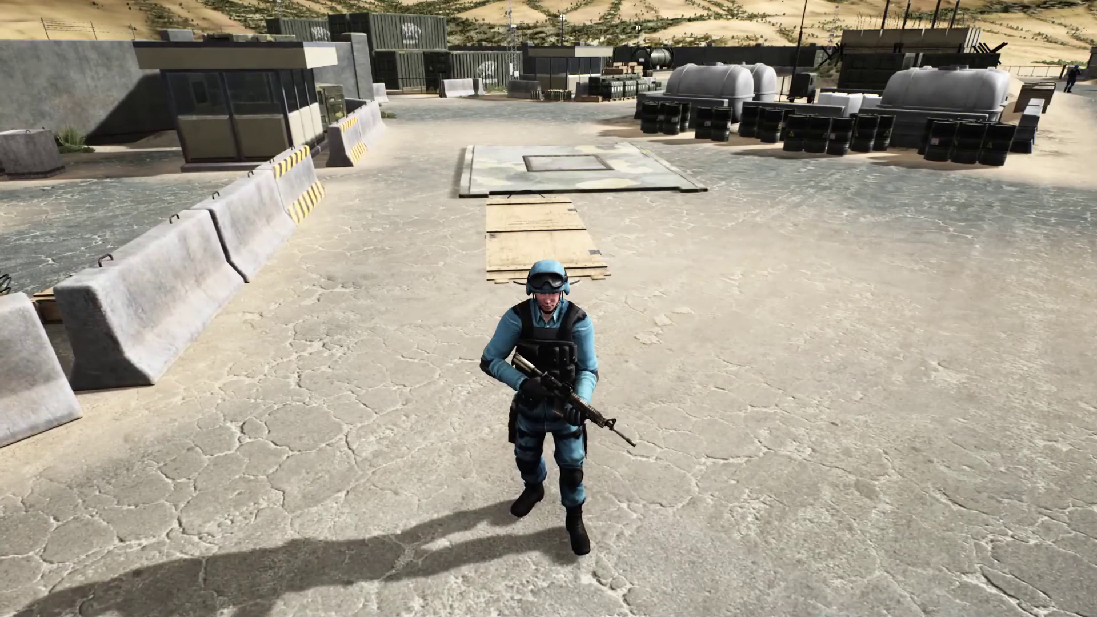
key("Escape")
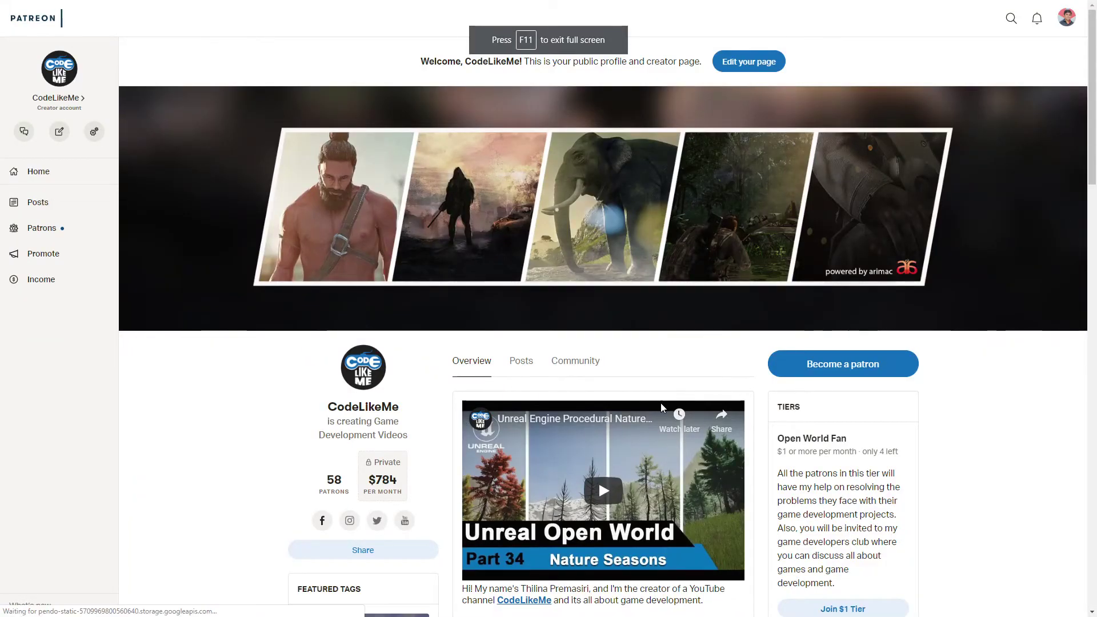
scroll(289, 461, "down", 1)
scroll(245, 334, "down", 1)
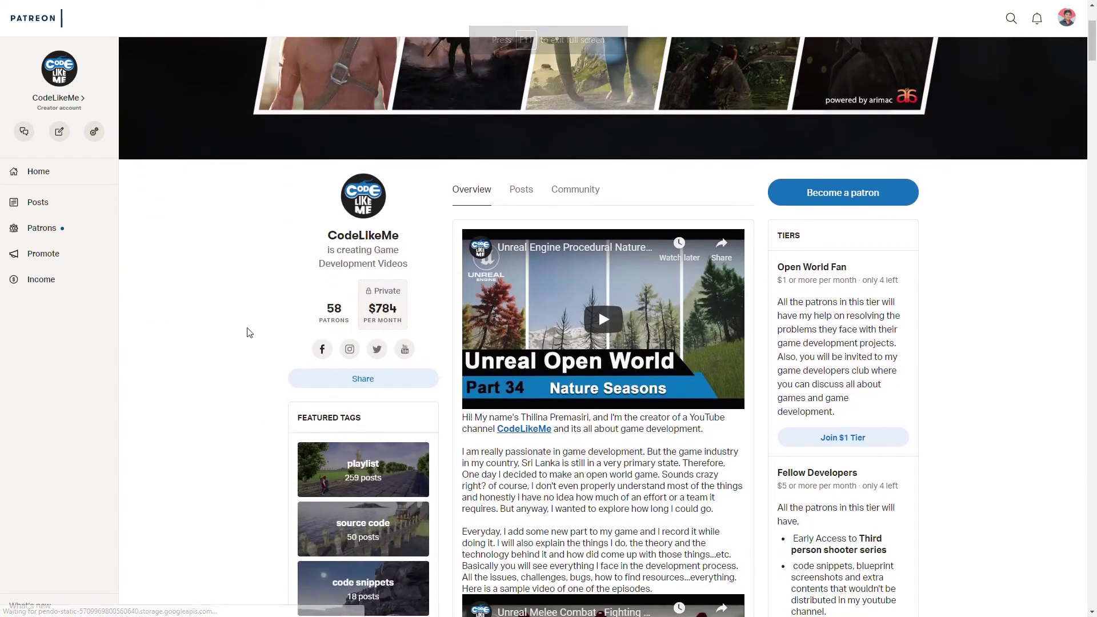
scroll(248, 333, "down", 1)
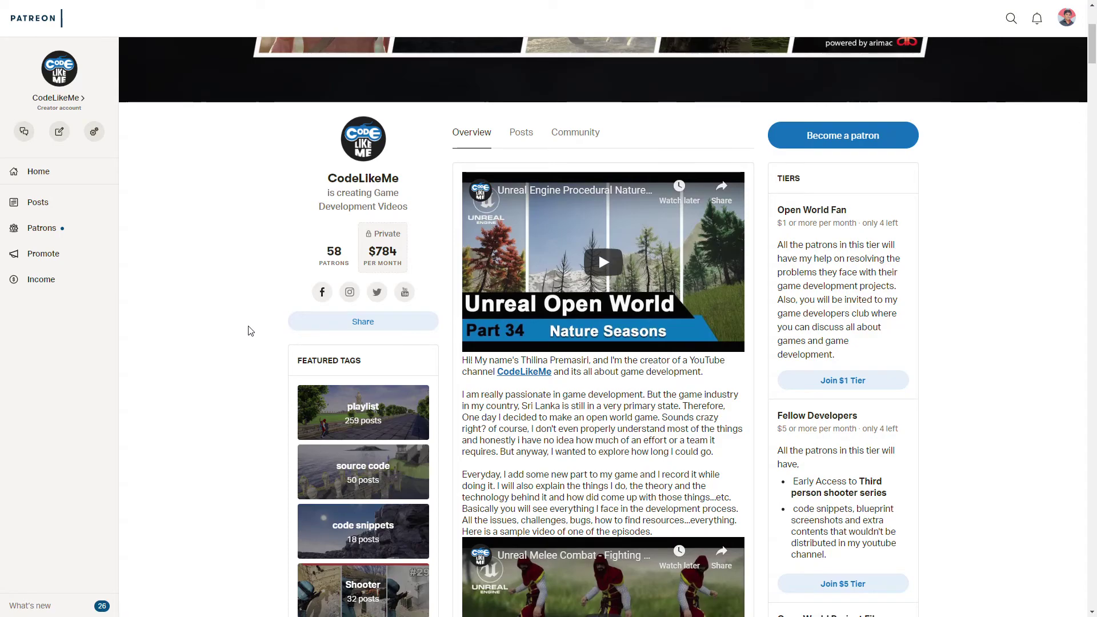
scroll(963, 335, "down", 3)
scroll(962, 359, "down", 1)
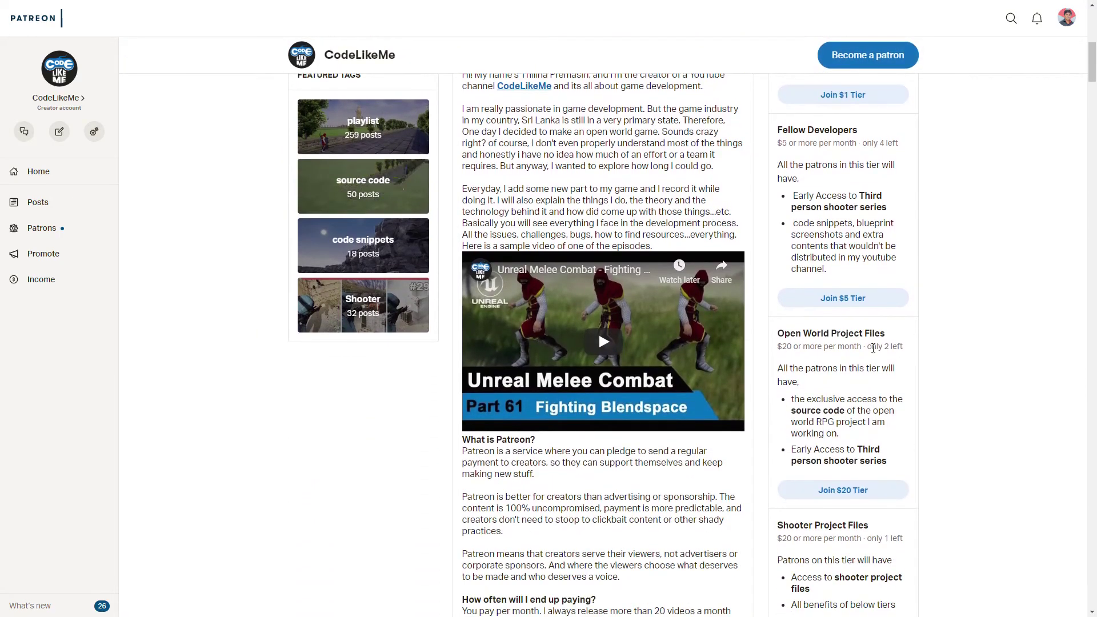
scroll(853, 347, "up", 2)
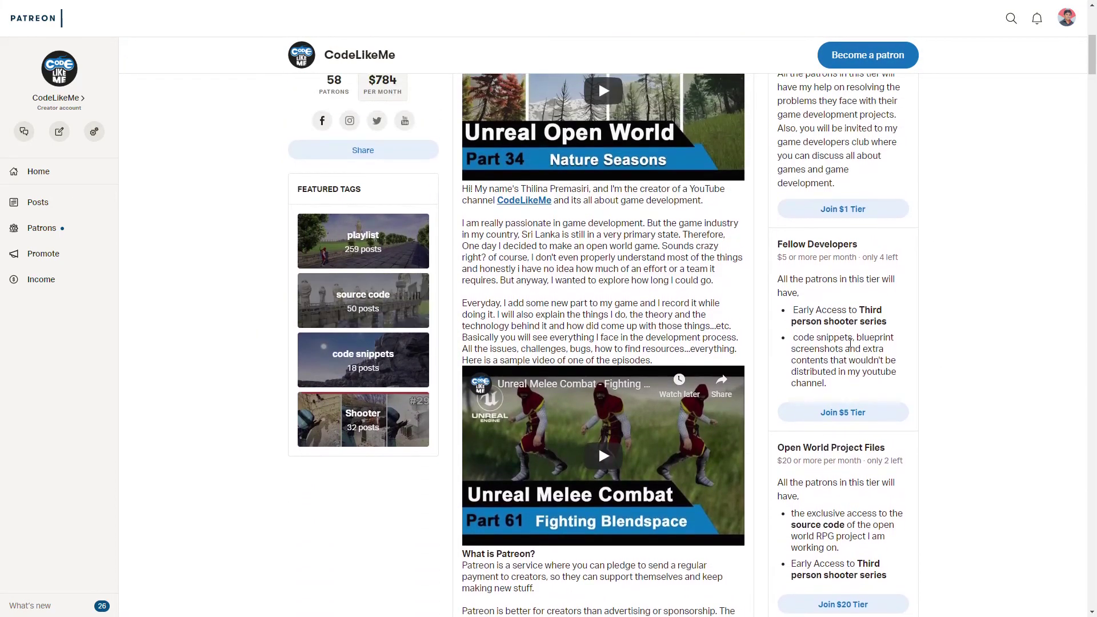